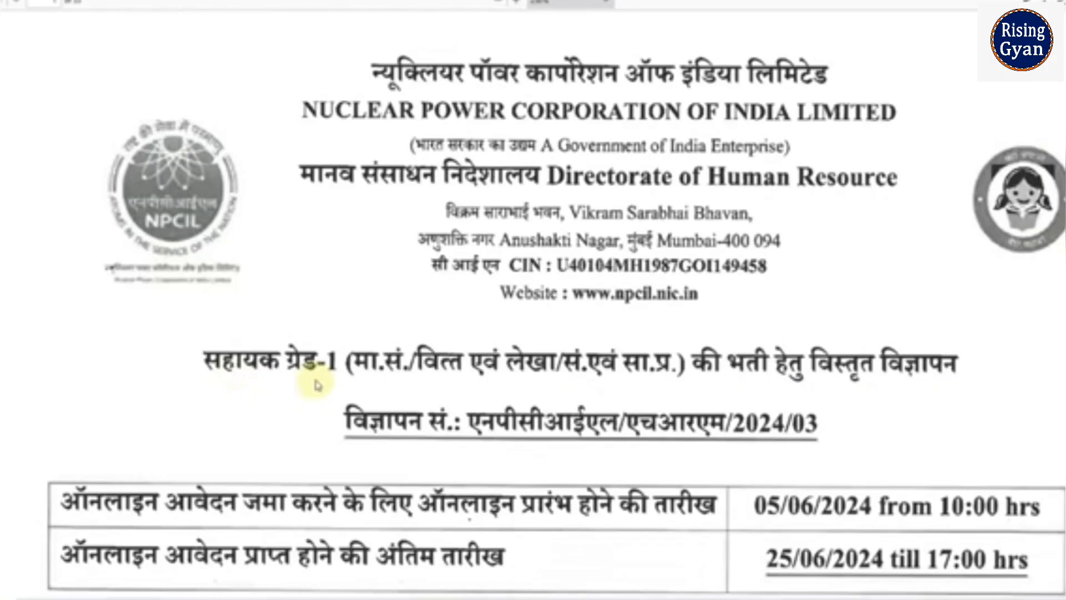
Scroll through the Assistant Grade-1 advertisement PDF to check the online application start and last dates.
scroll(888, 399, down, 1)
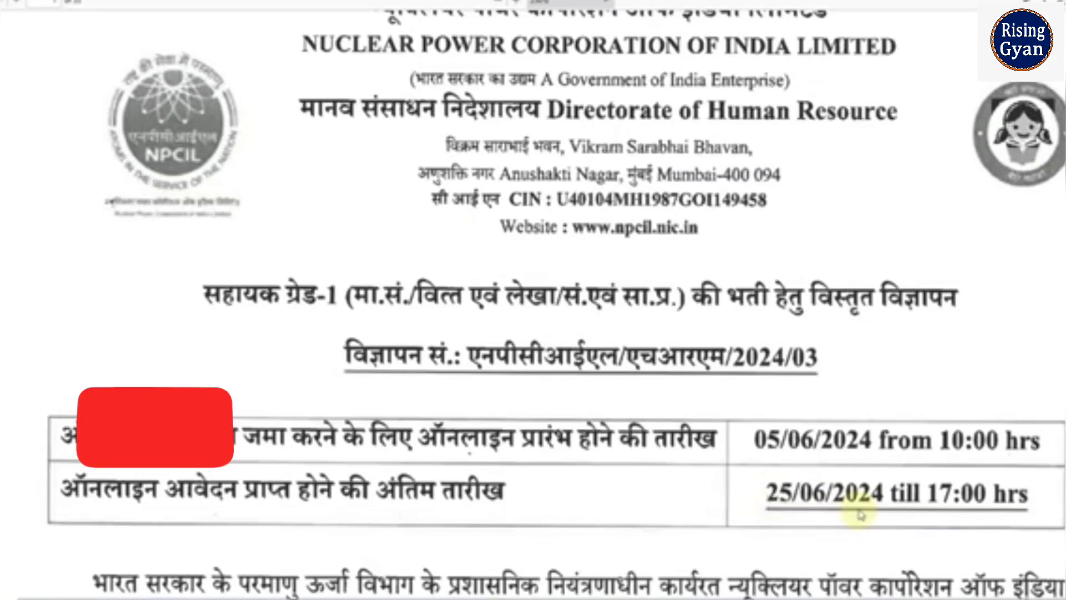
scroll(860, 514, up, 1)
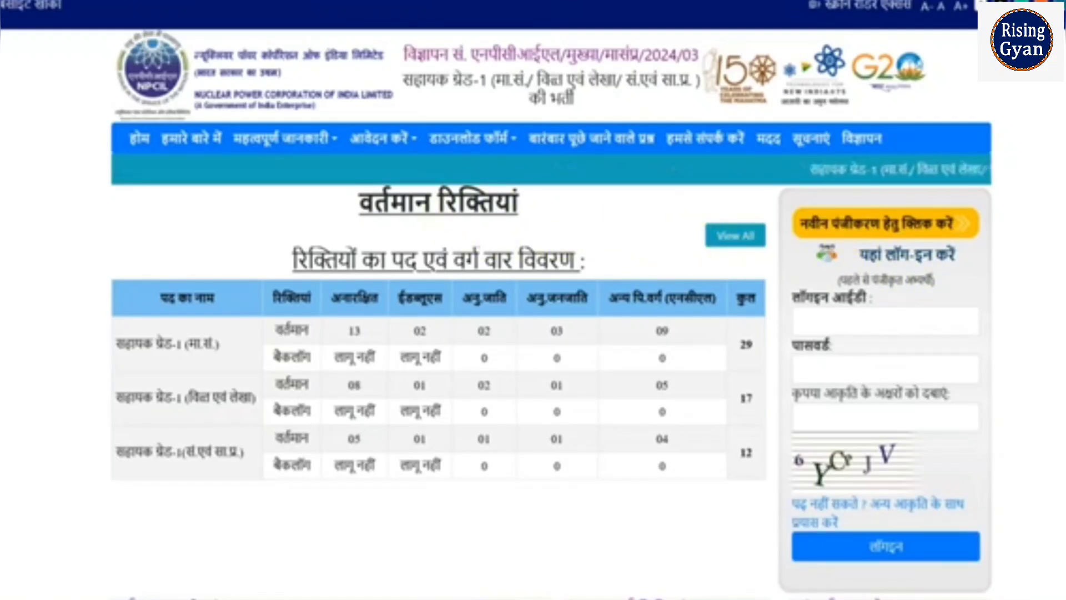
Switch the portal to English, start a New Registration and accept the instructions notice.
click(1061, 6)
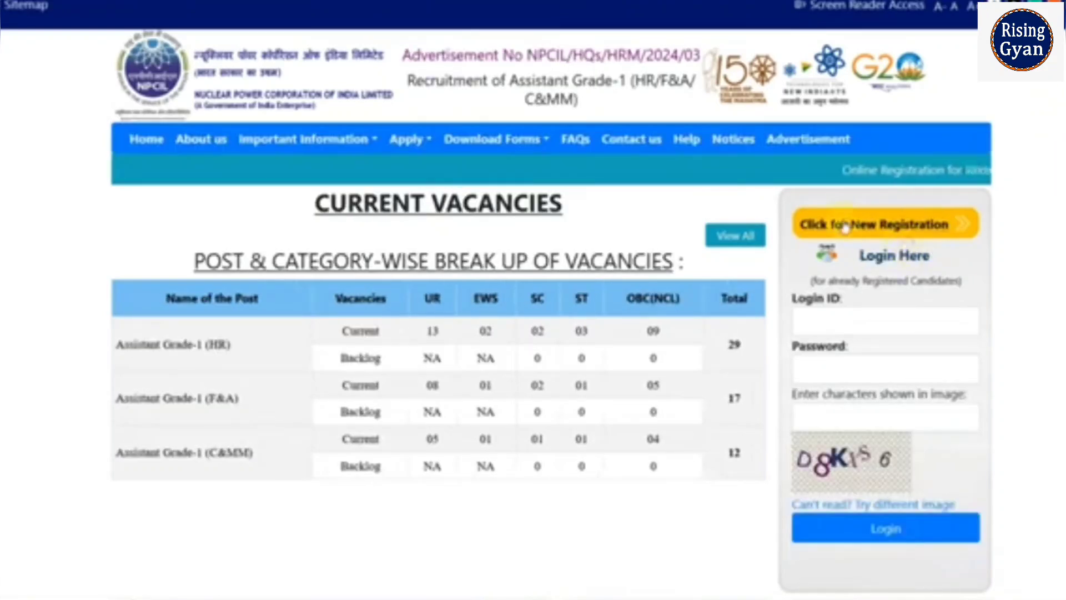
click(871, 237)
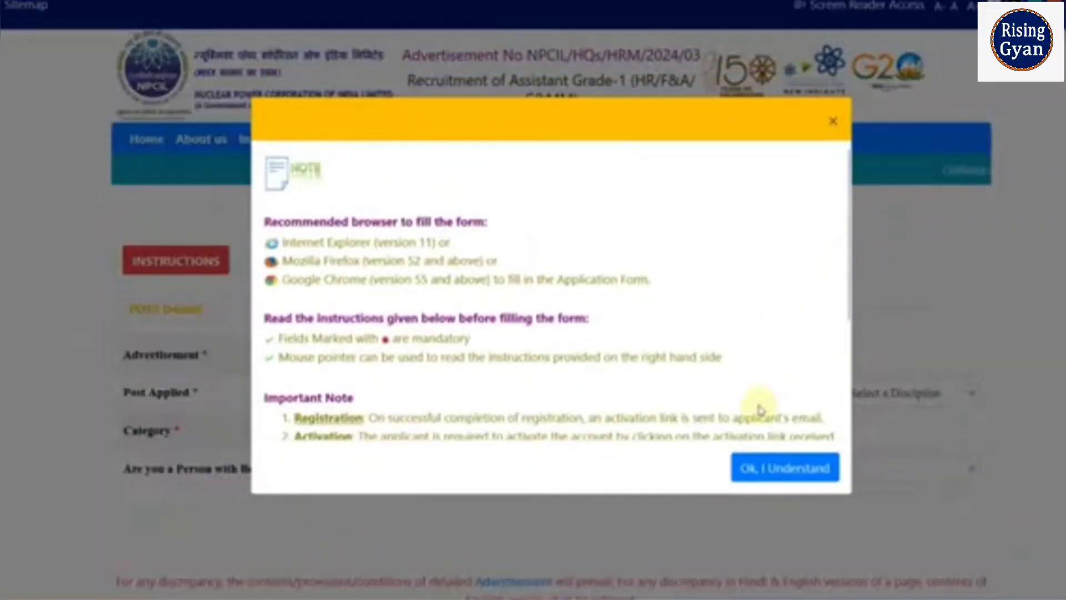
click(776, 474)
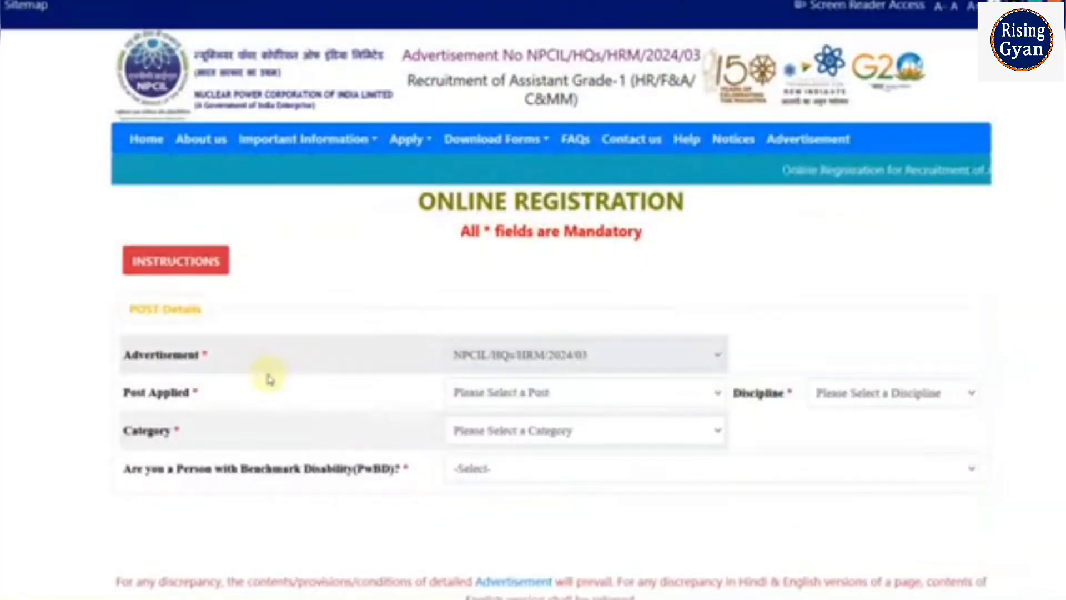
Choose Assistant Grade.1 as the post, HR as discipline and SC as category, acknowledging the alert.
scroll(269, 377, down, 1)
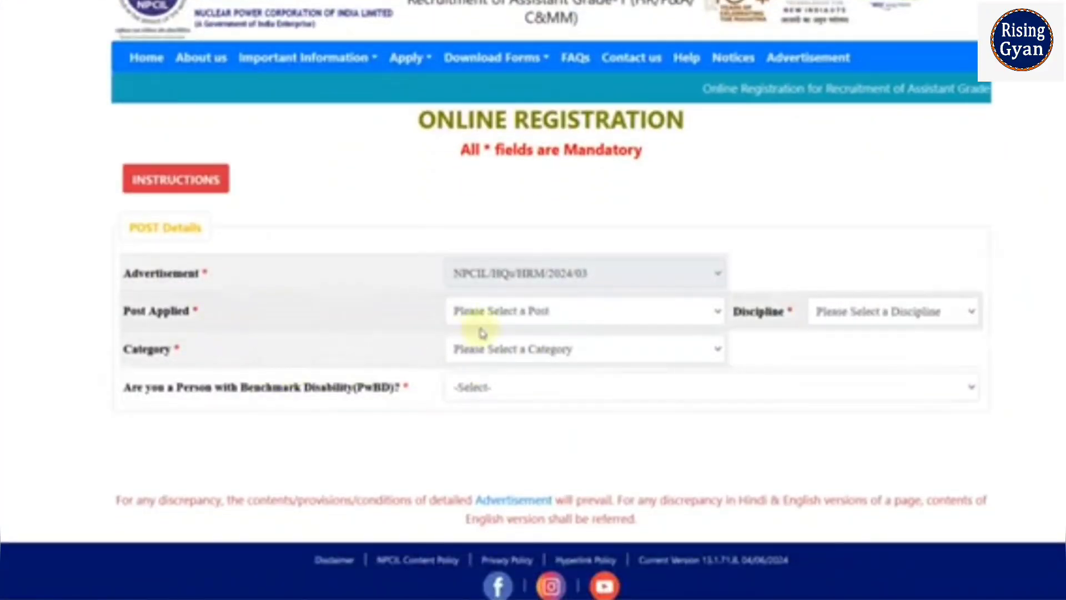
click(485, 311)
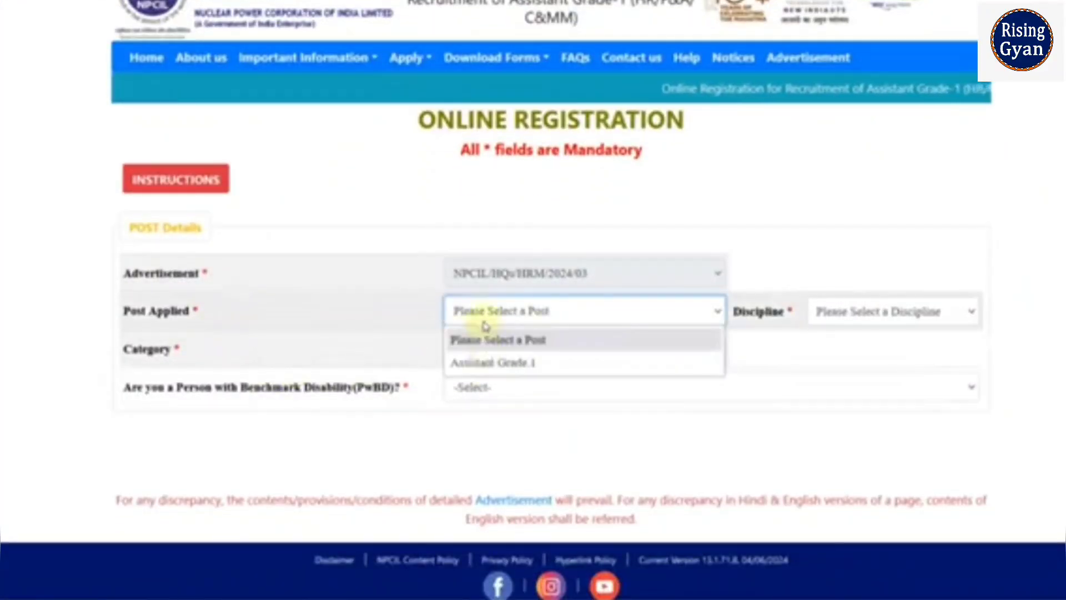
click(488, 363)
click(851, 324)
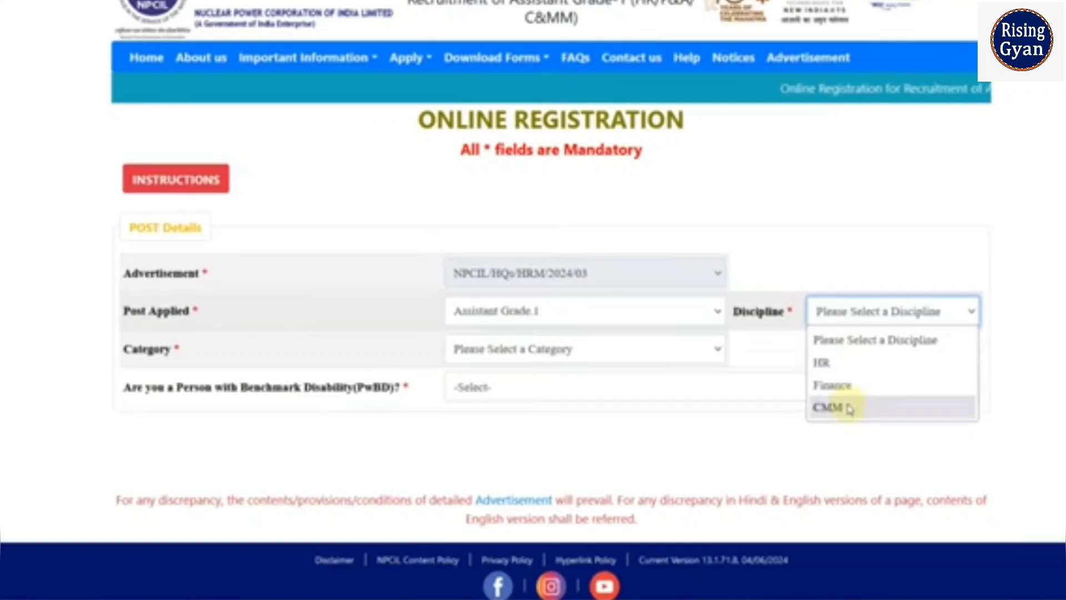
click(834, 364)
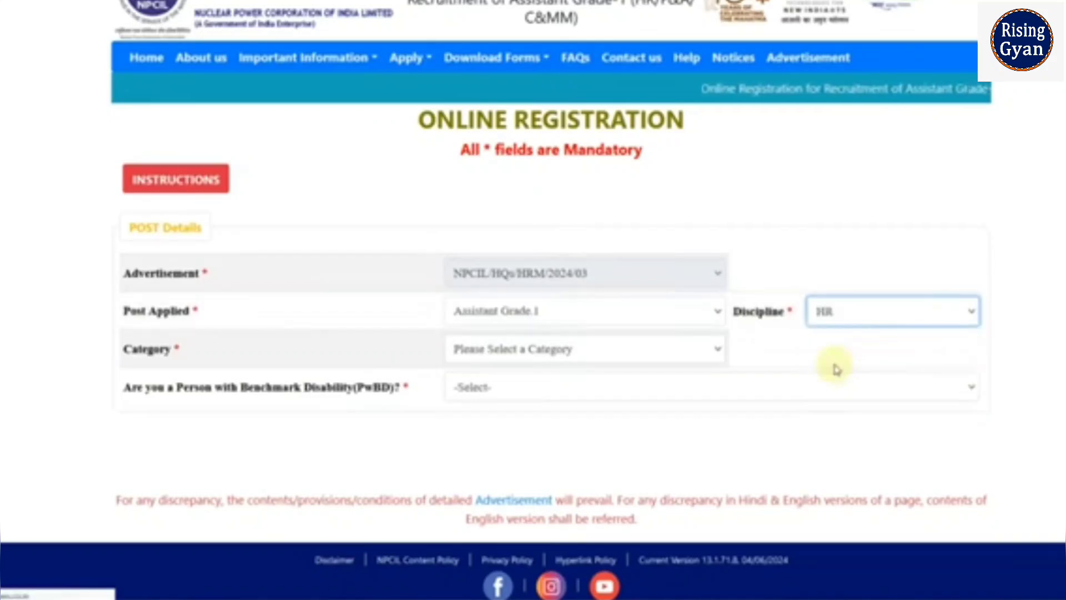
click(631, 352)
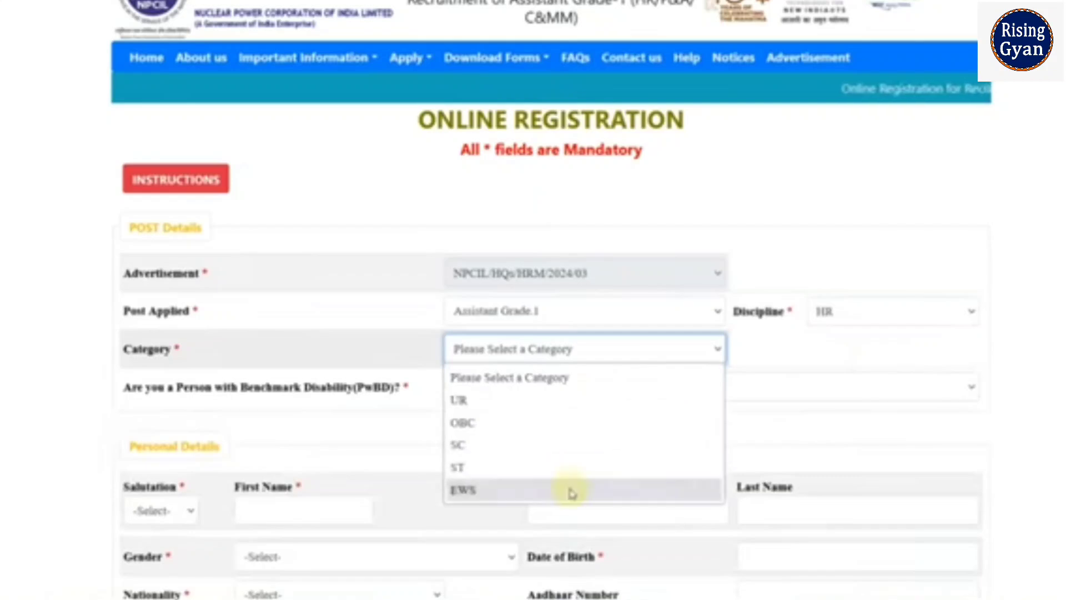
click(534, 451)
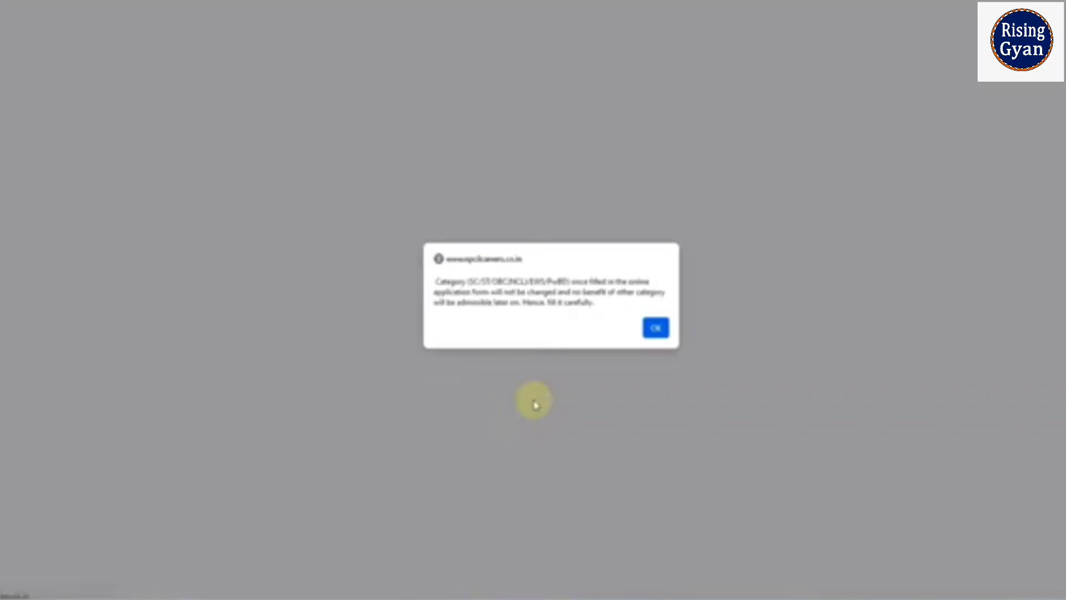
click(653, 332)
Set the benchmark disability (PwBD) answer to NO after briefly trying YES.
scroll(447, 350, down, 3)
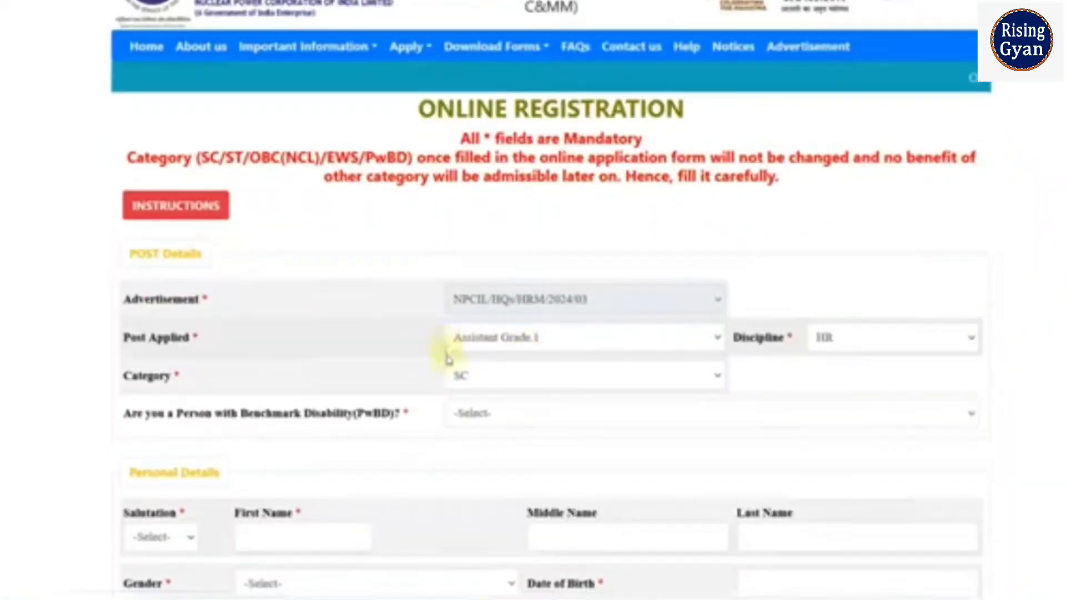
click(471, 263)
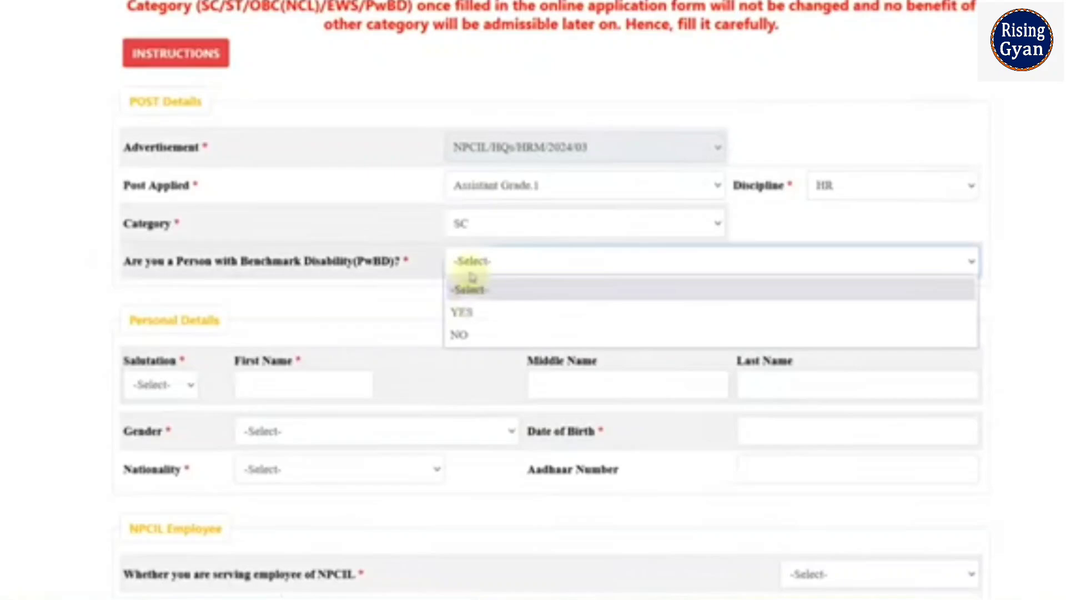
click(466, 310)
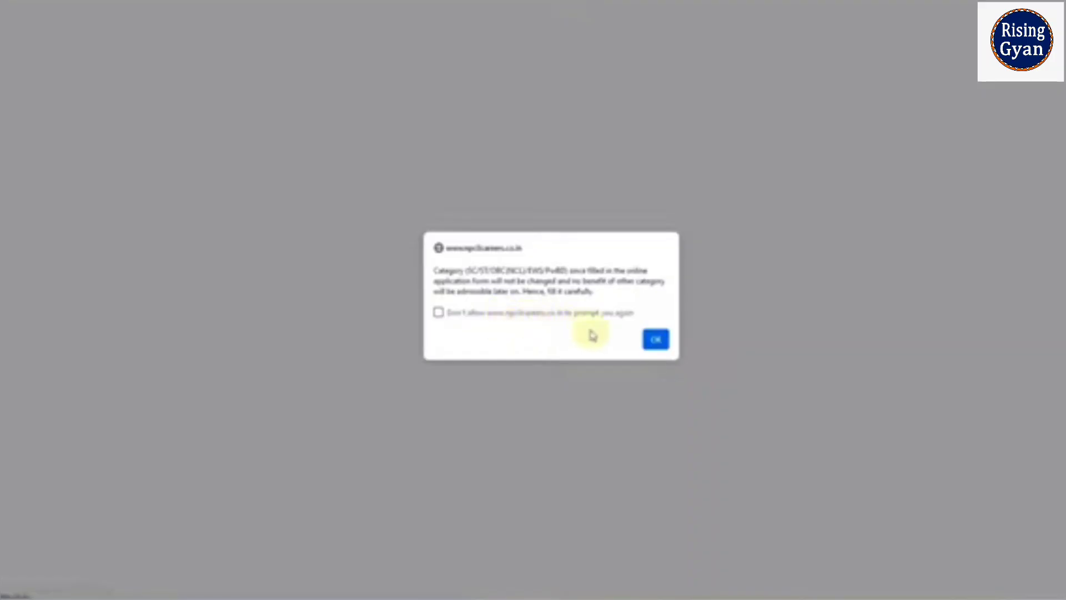
click(655, 339)
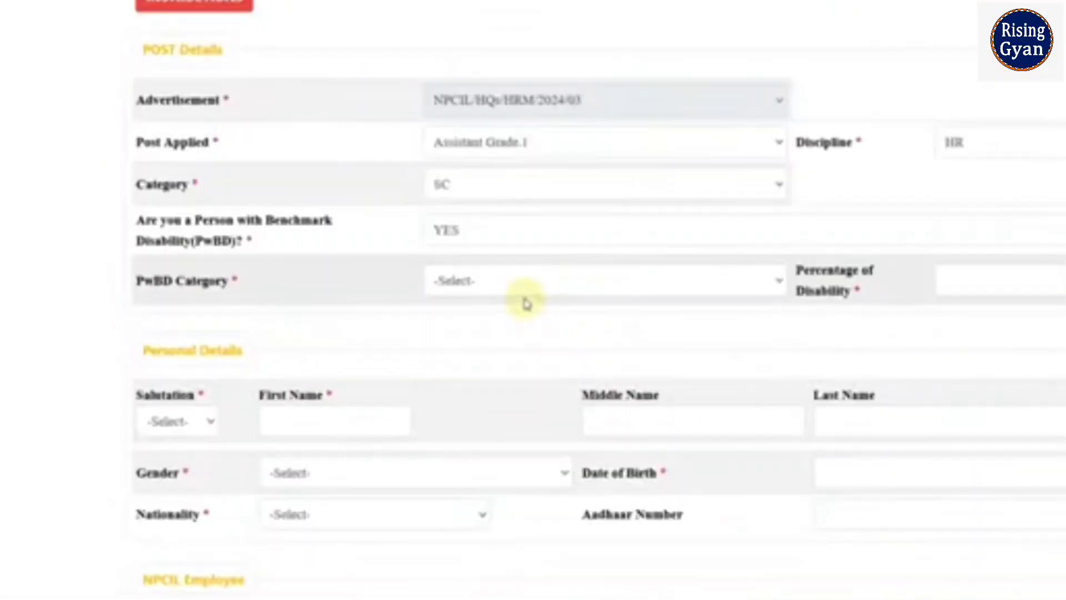
click(472, 316)
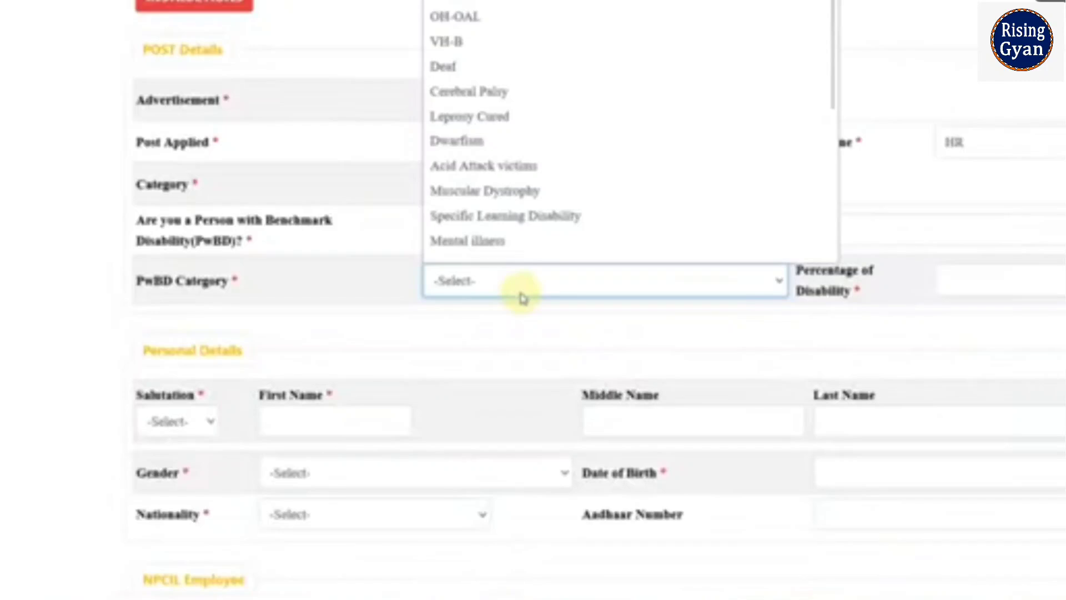
click(935, 282)
click(947, 284)
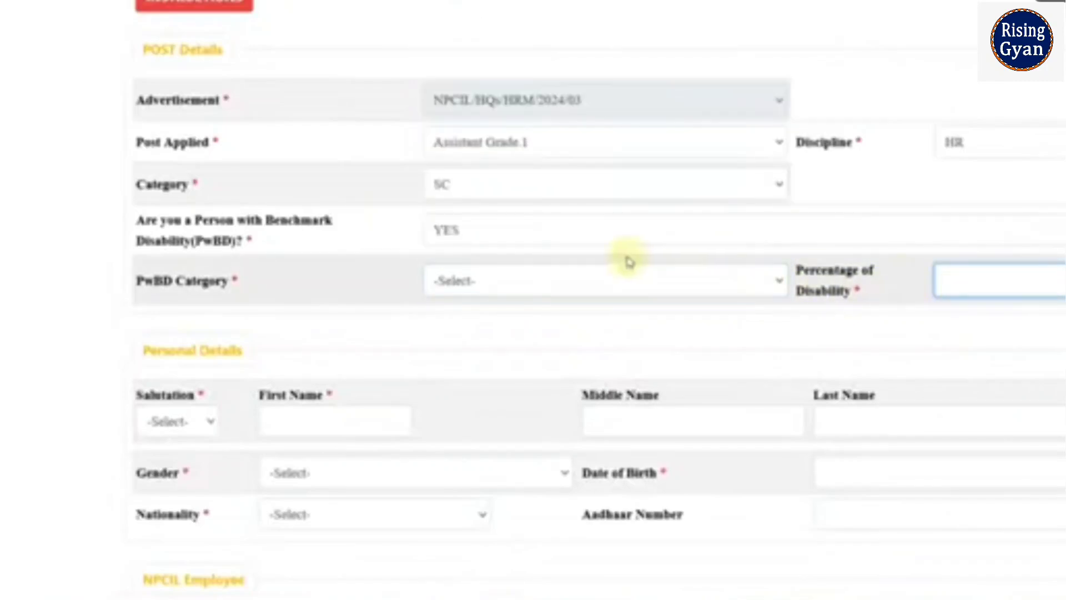
click(501, 237)
click(491, 314)
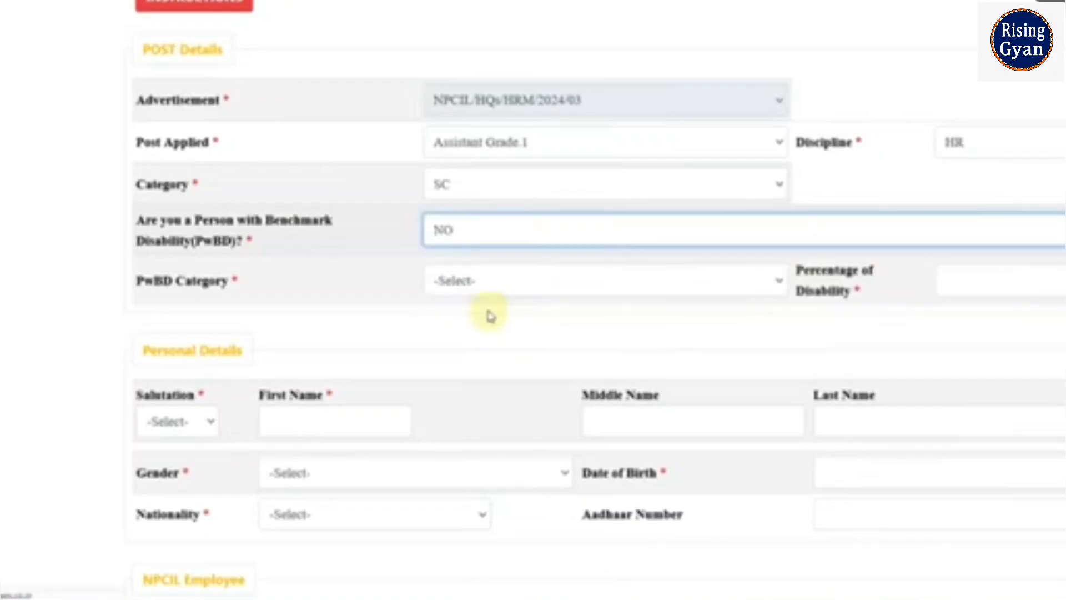
Set the salutation to Mr and enter the applicant's first name.
scroll(484, 309, down, 3)
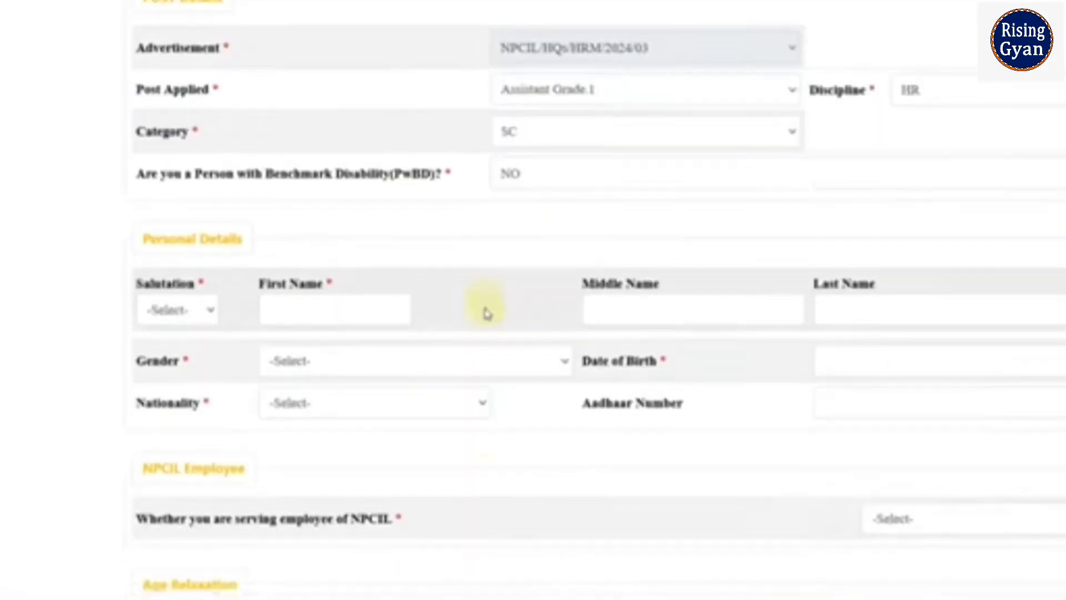
click(174, 140)
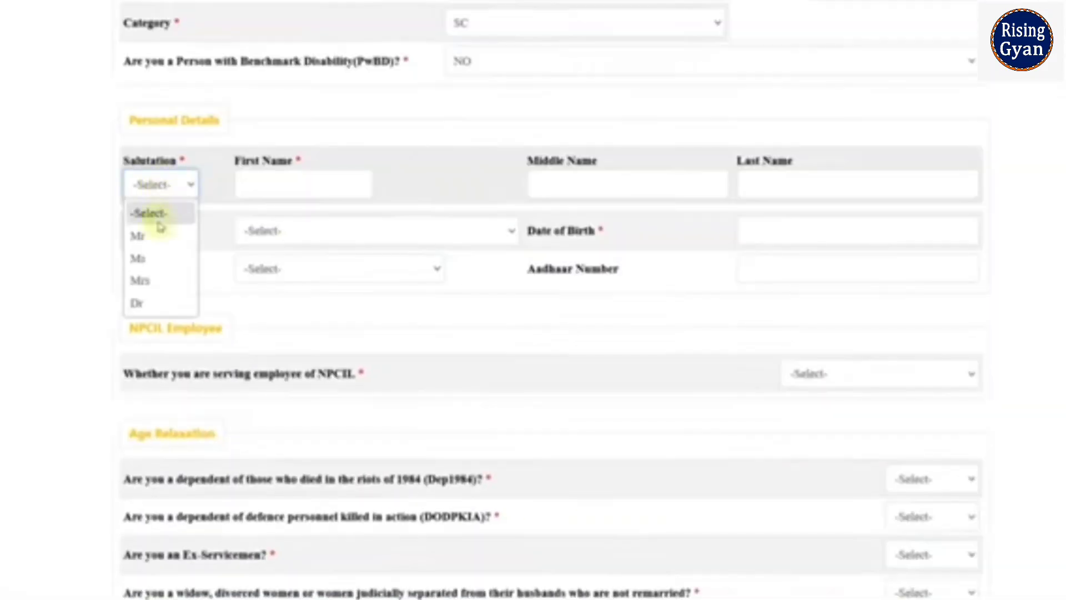
click(156, 240)
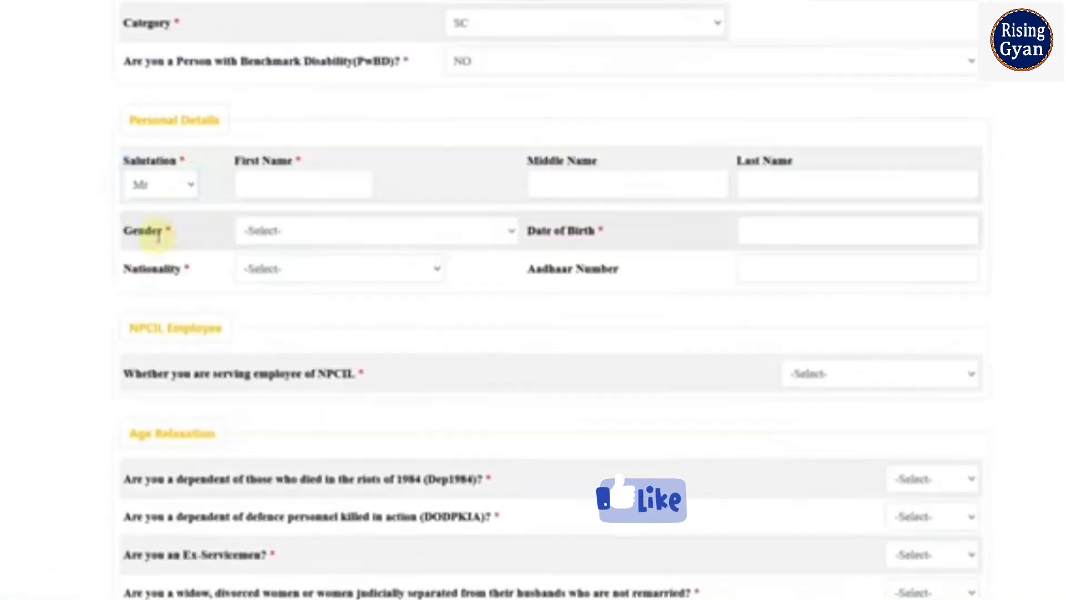
click(335, 188)
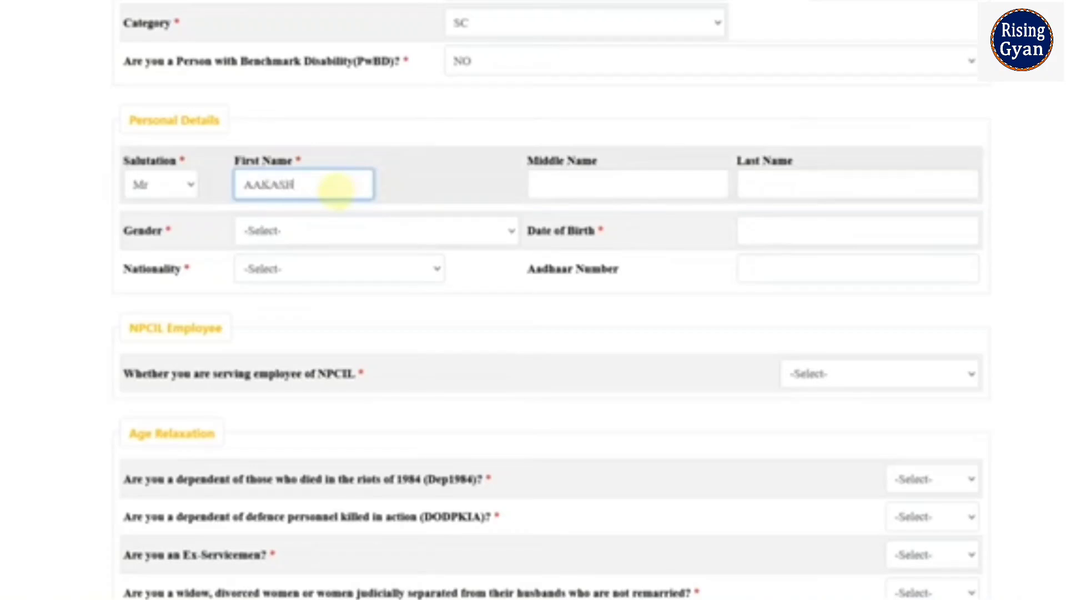
text(AAKASH)
key(Tab)
key(Tab)
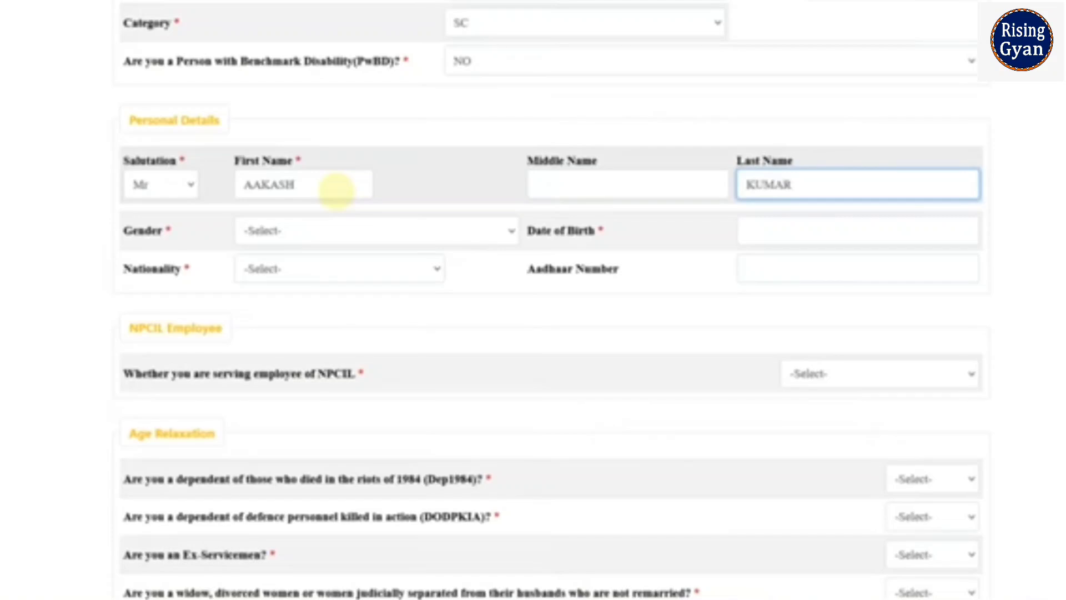
Set gender to Male and date of birth to 07/06/2001.
click(295, 231)
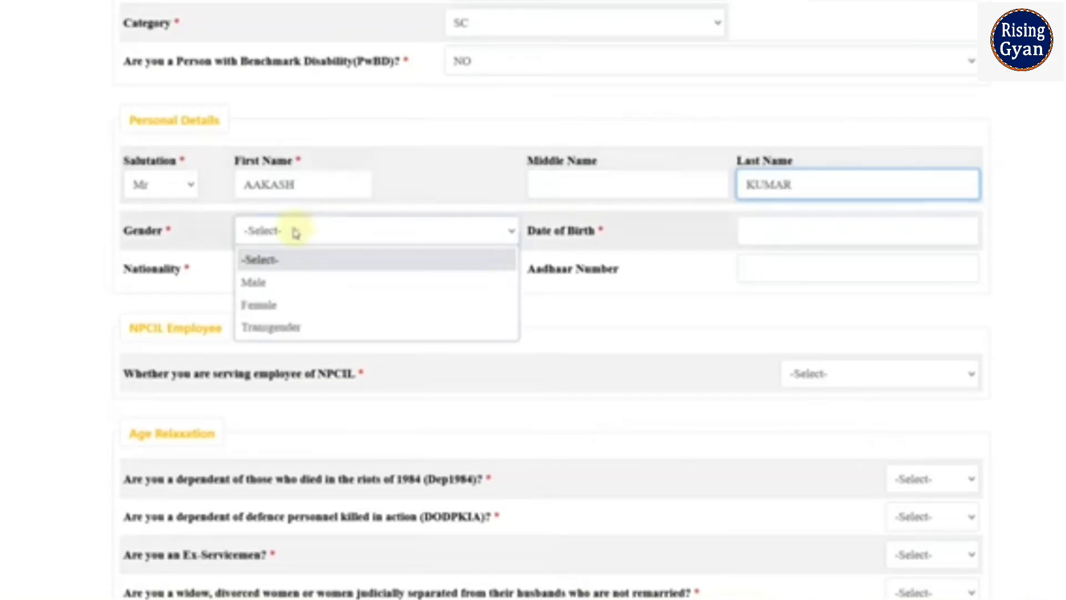
click(278, 281)
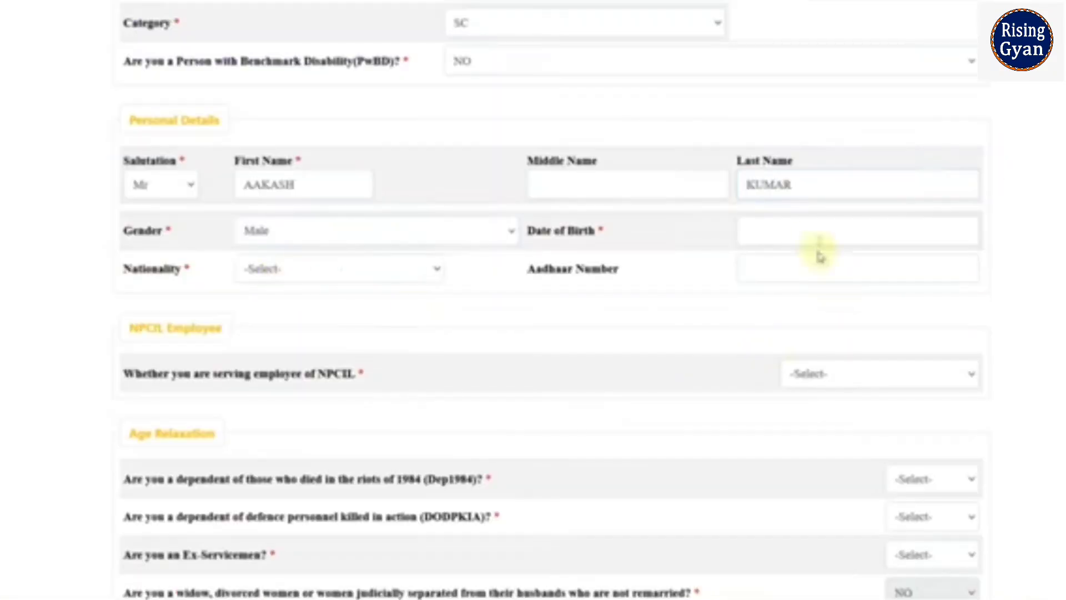
click(802, 238)
click(861, 261)
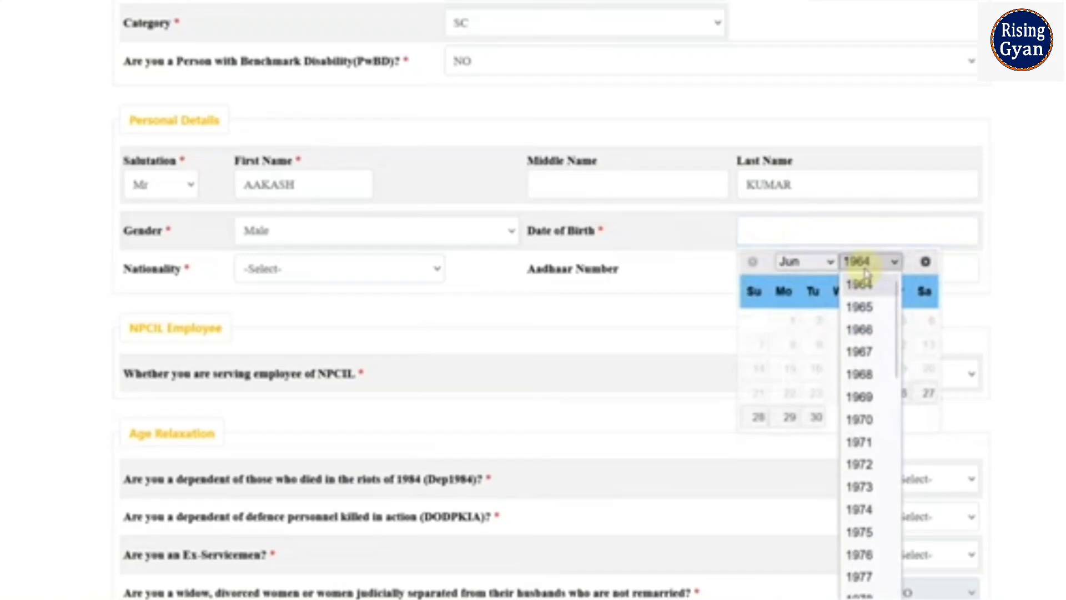
scroll(860, 352, down, 2)
scroll(860, 352, down, 7)
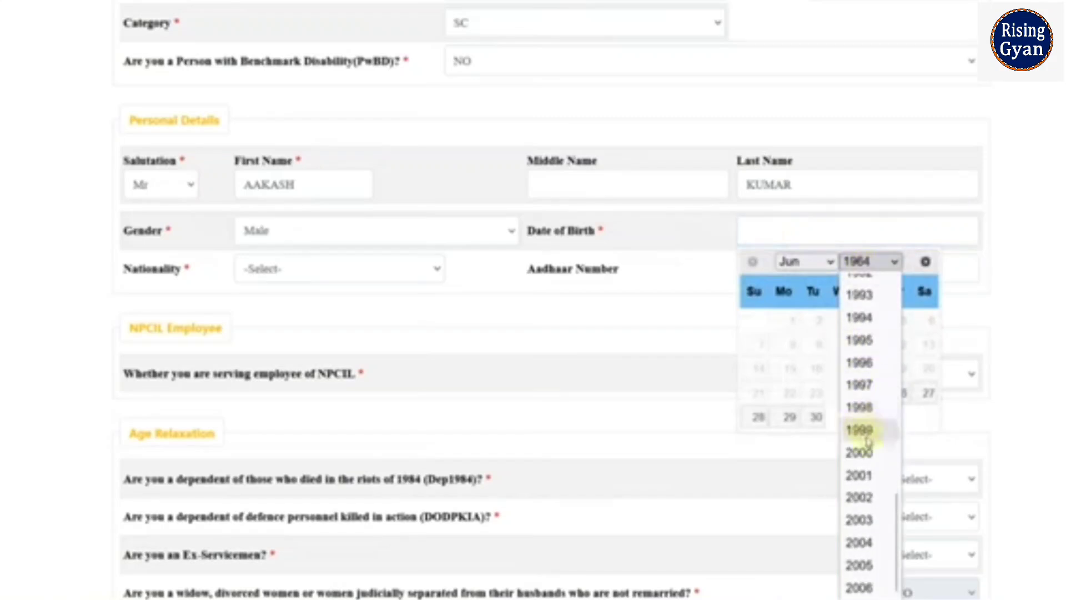
click(872, 476)
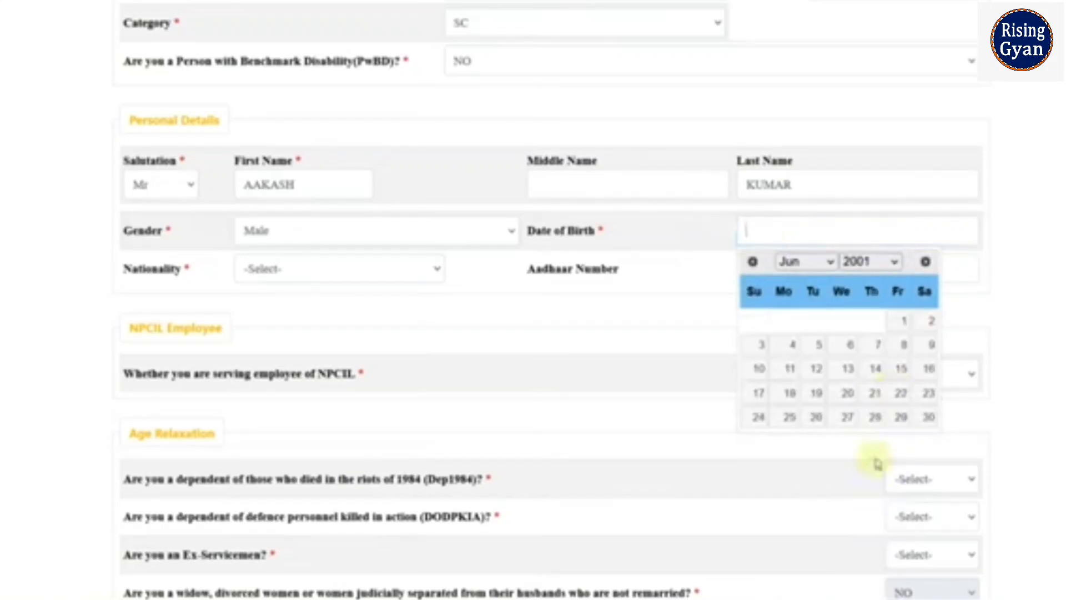
click(875, 347)
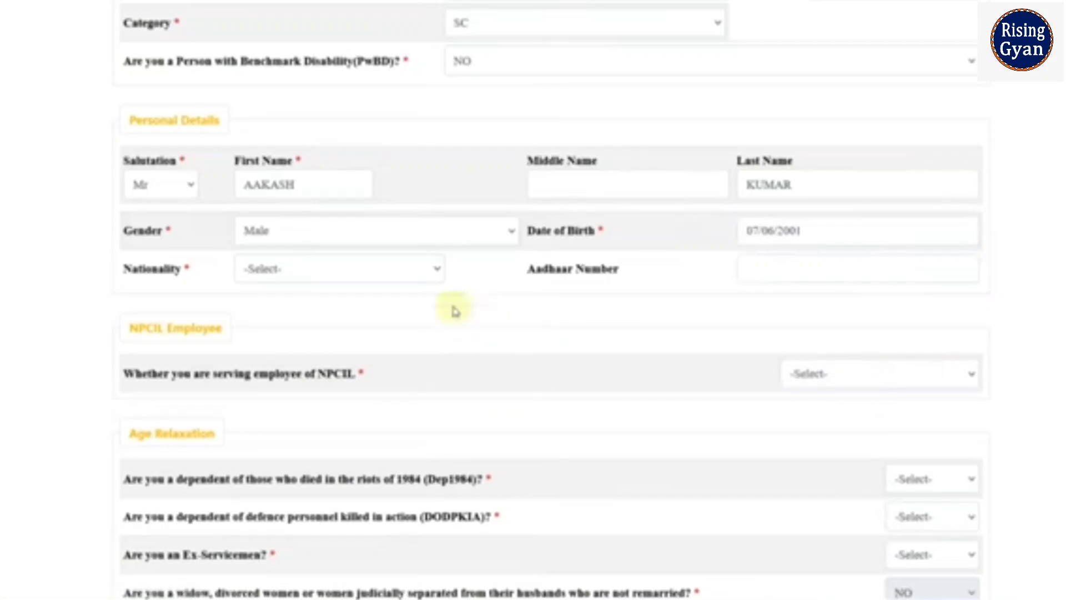
Keep nationality as Indian and answer NO to being a serving NPCIL employee.
click(400, 271)
click(362, 318)
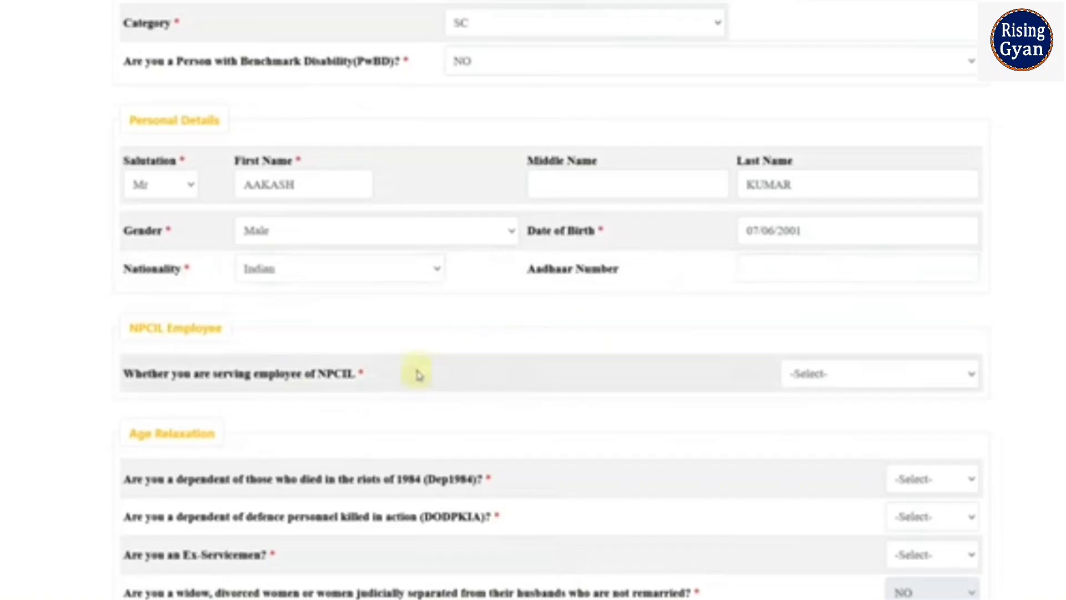
click(814, 384)
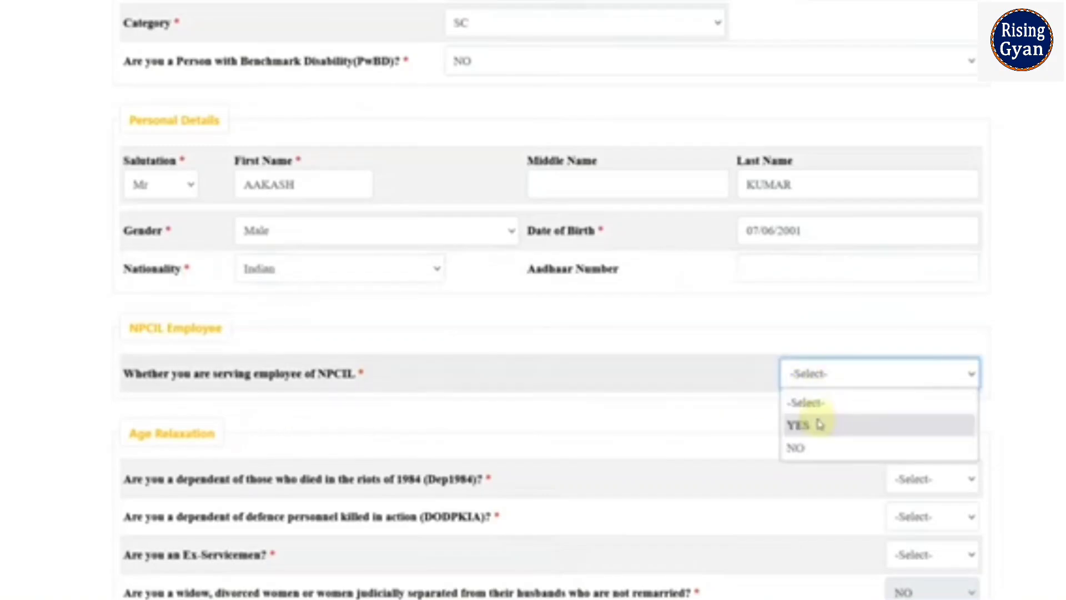
click(821, 424)
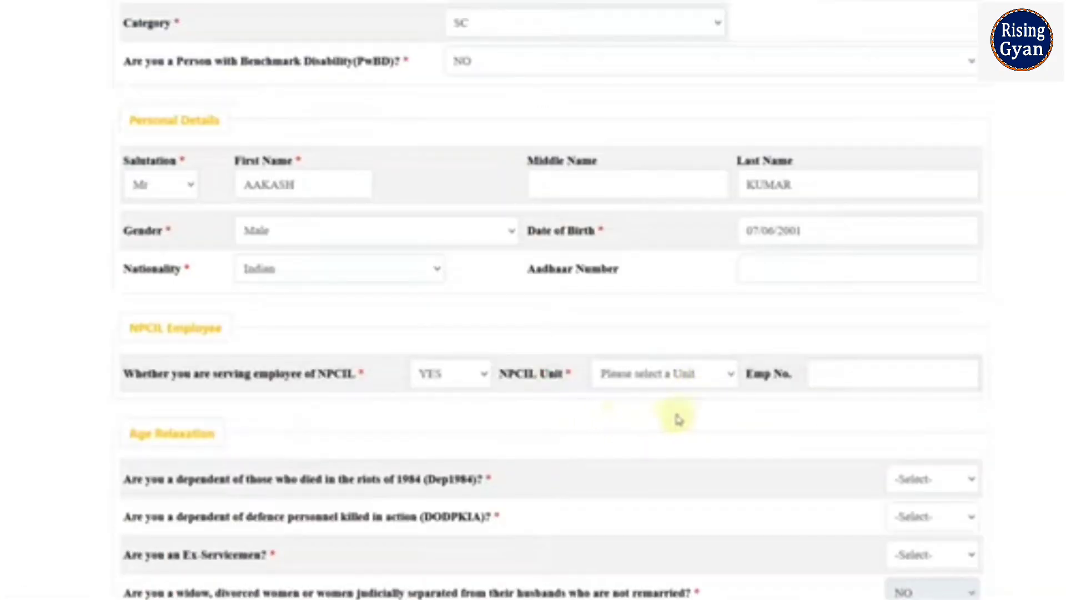
click(675, 383)
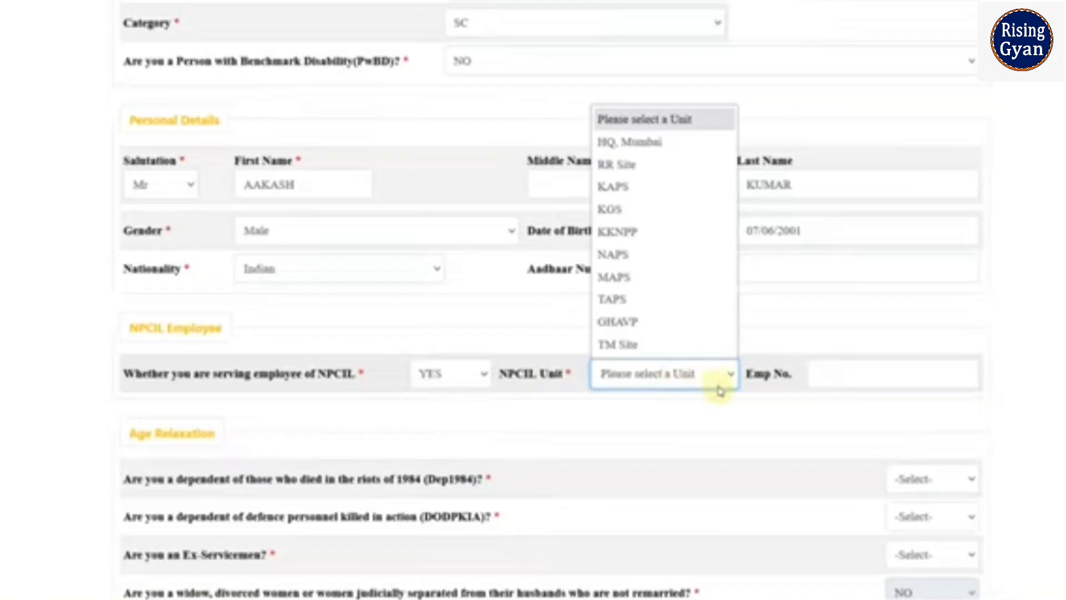
click(817, 404)
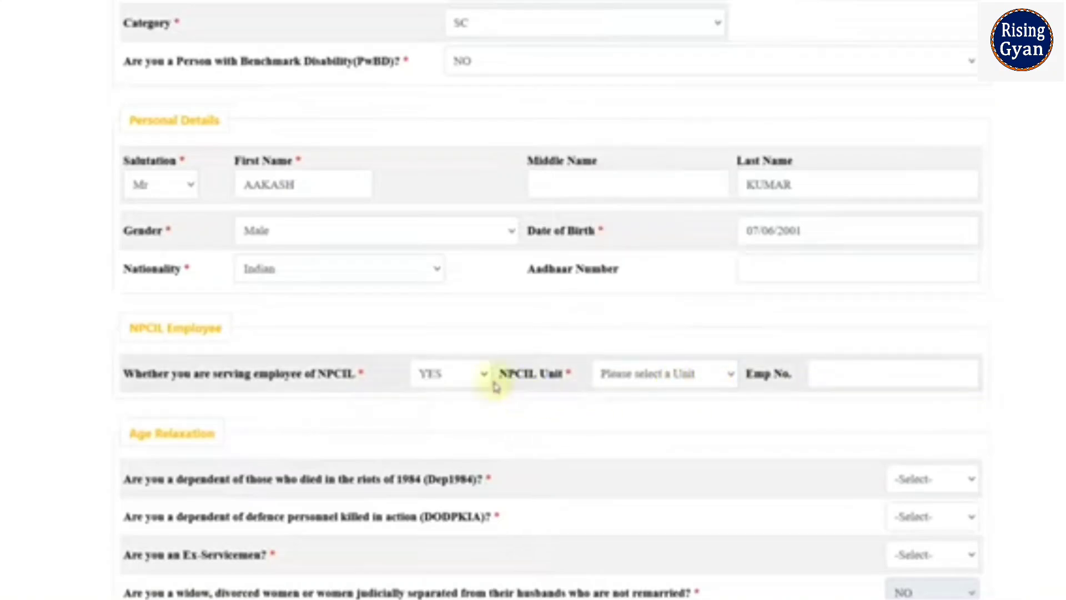
click(475, 374)
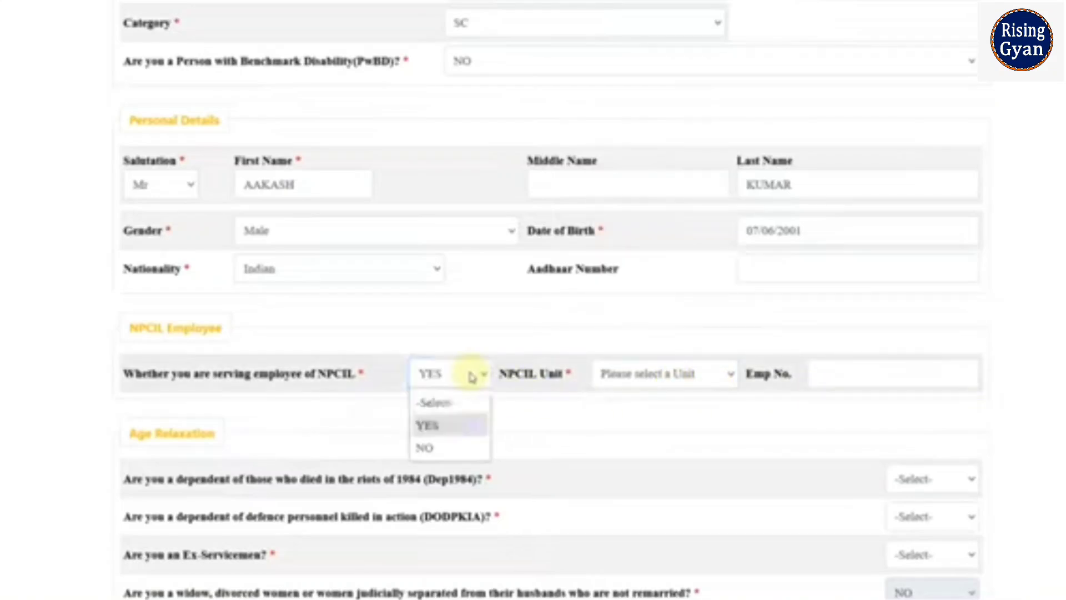
click(455, 446)
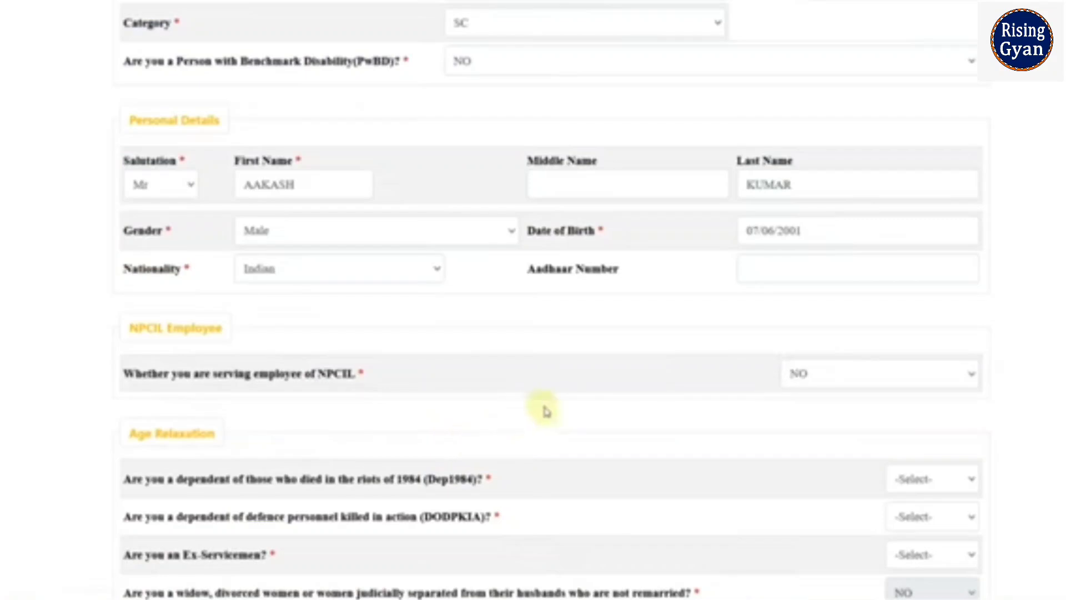
scroll(554, 405, down, 1)
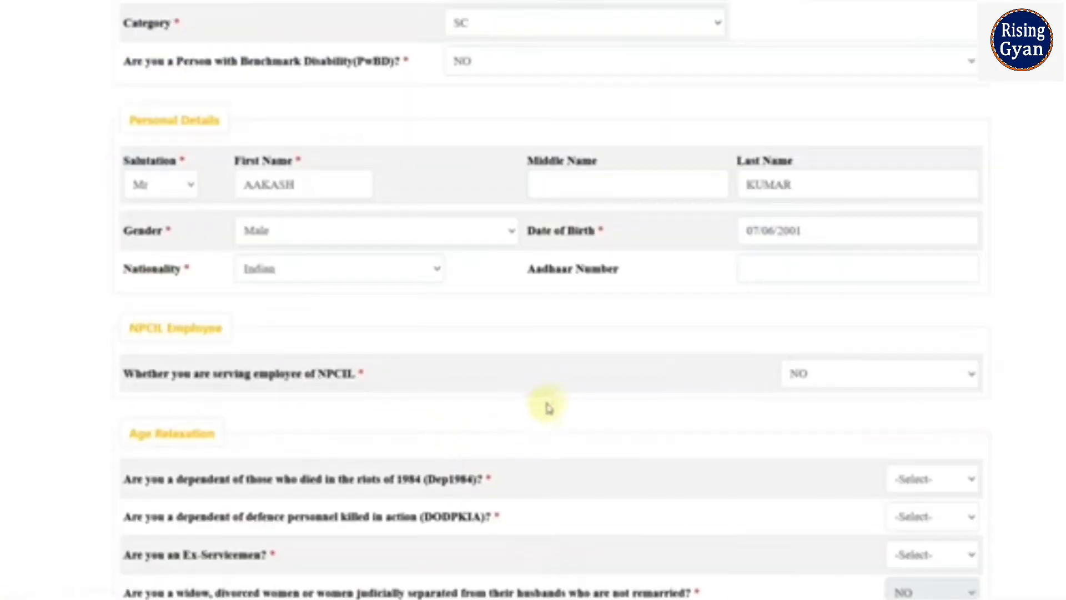
scroll(553, 405, down, 1)
scroll(554, 405, down, 4)
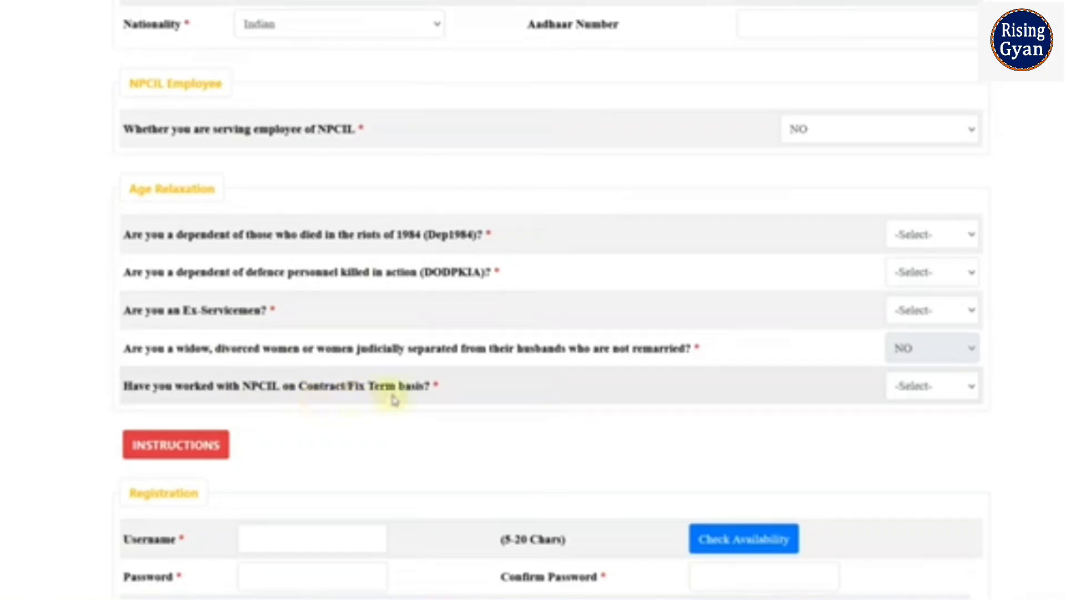
Answer NO to the Dep1984, DODPKIA, Ex-Servicemen and contract/fixed-term age relaxation questions.
click(907, 243)
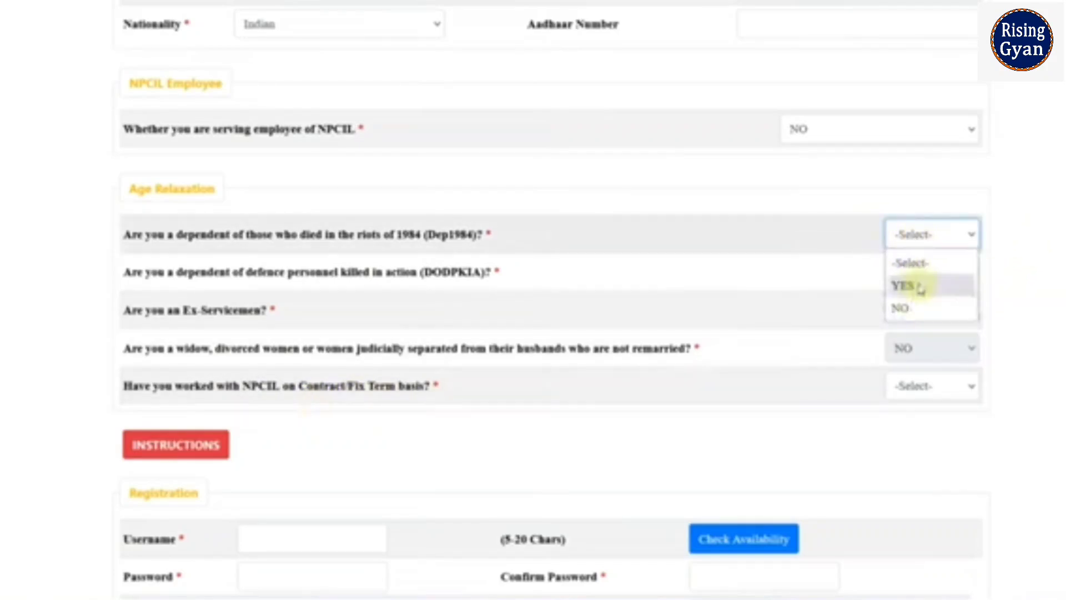
click(313, 405)
click(930, 235)
click(905, 305)
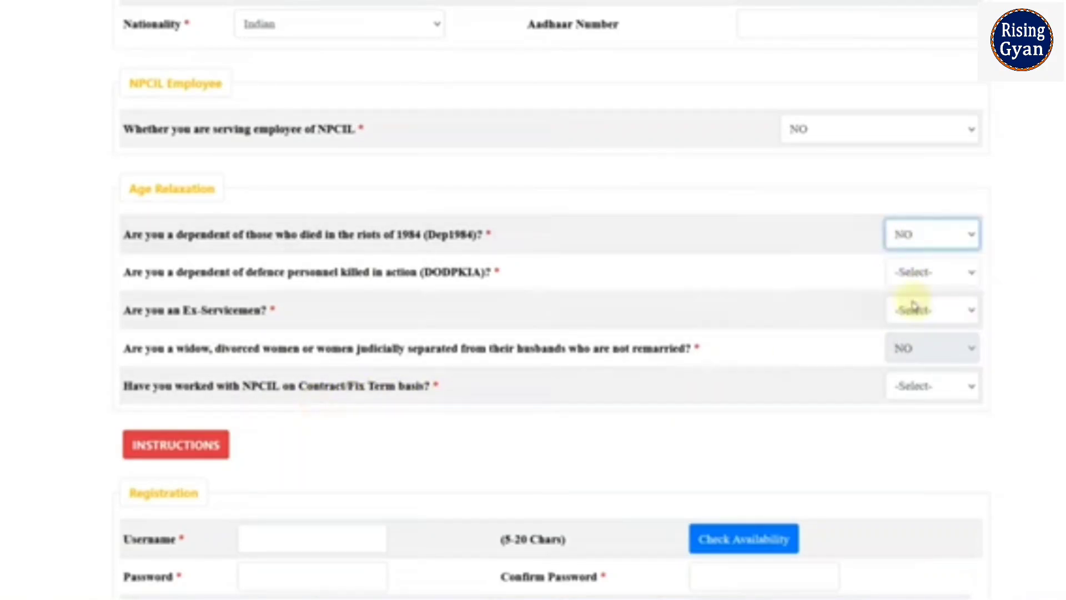
click(922, 272)
click(902, 346)
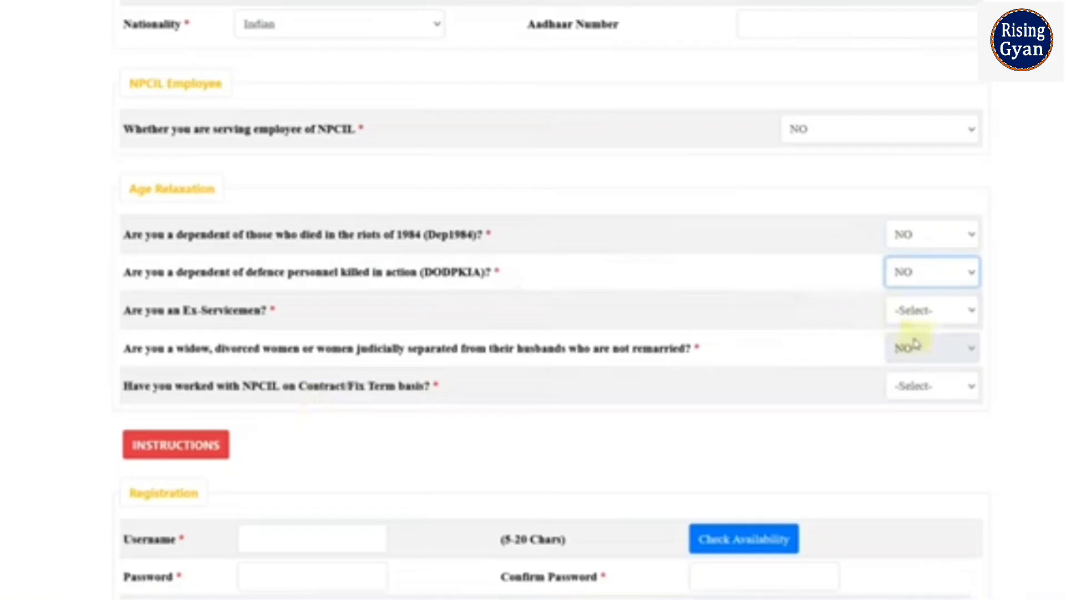
click(918, 309)
click(911, 382)
click(919, 382)
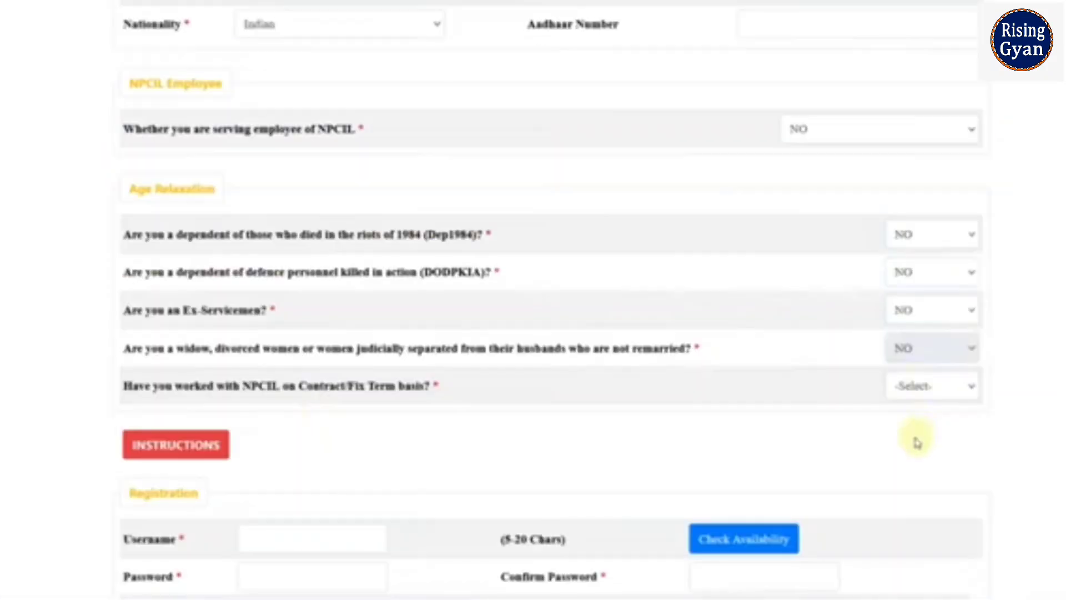
click(915, 436)
scroll(327, 305, down, 4)
click(321, 302)
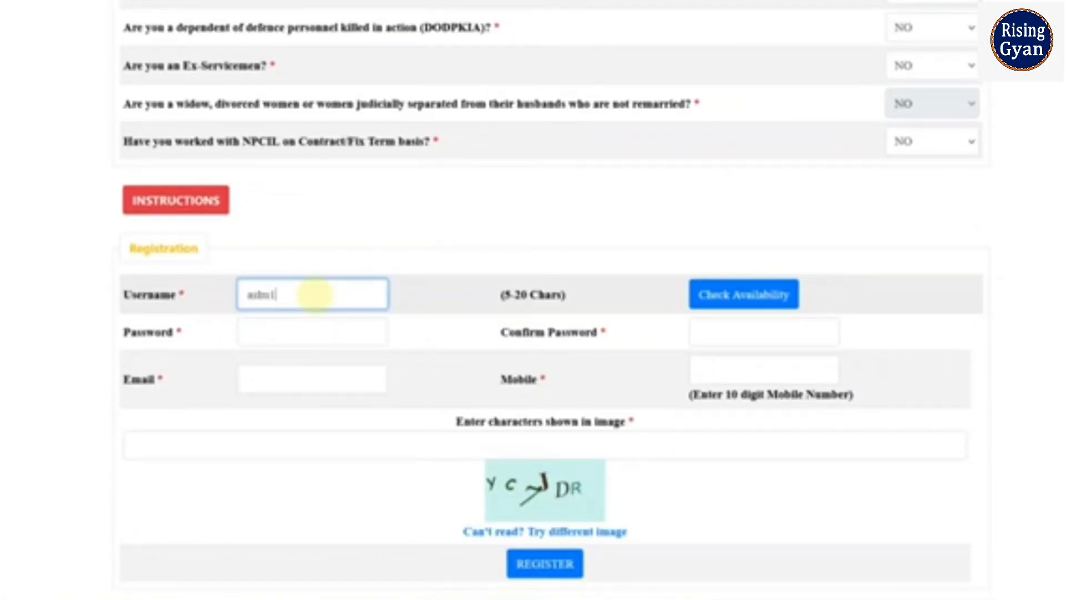
Enter a username, confirm it is available, and type the account password.
text(adm123)
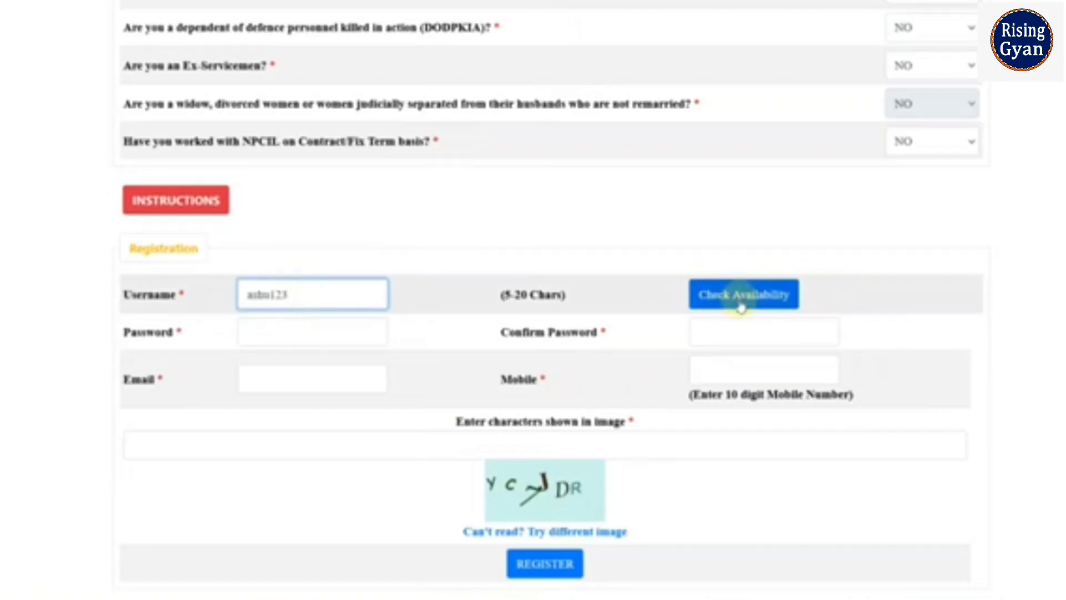
click(726, 302)
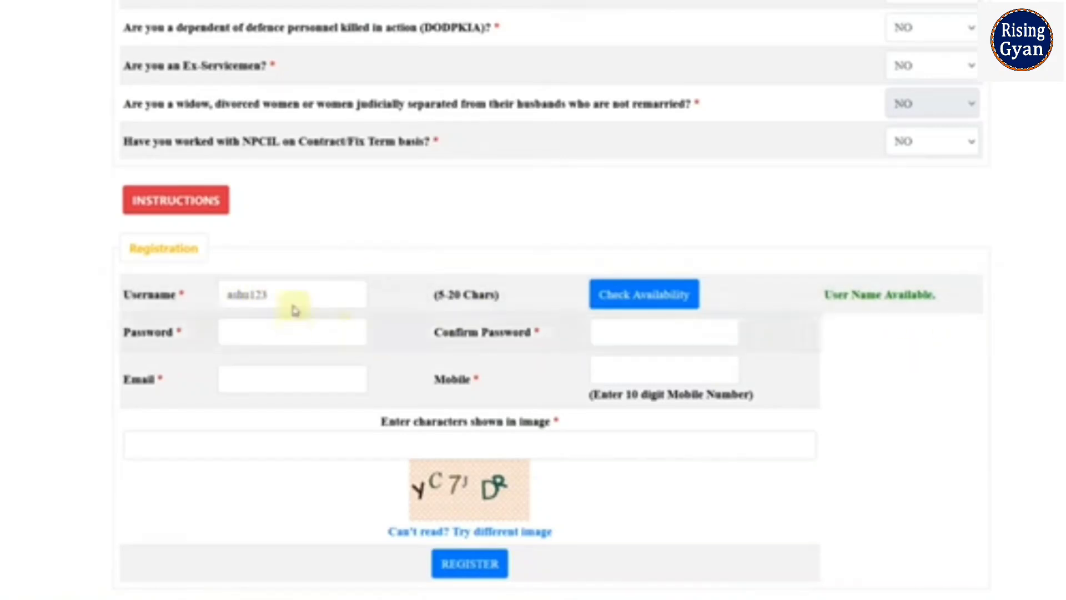
click(309, 335)
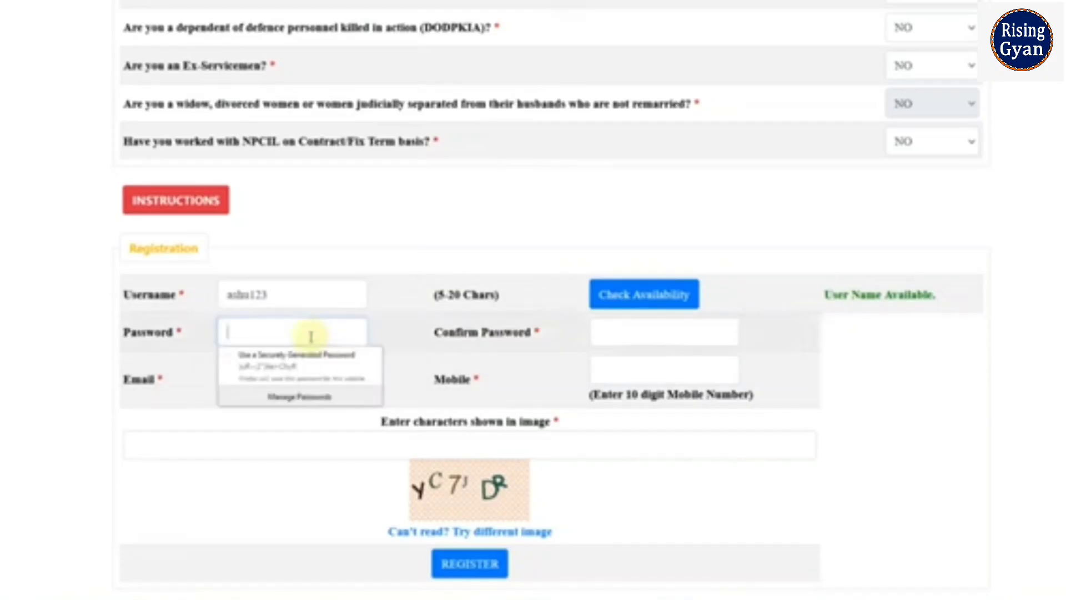
text(••••)
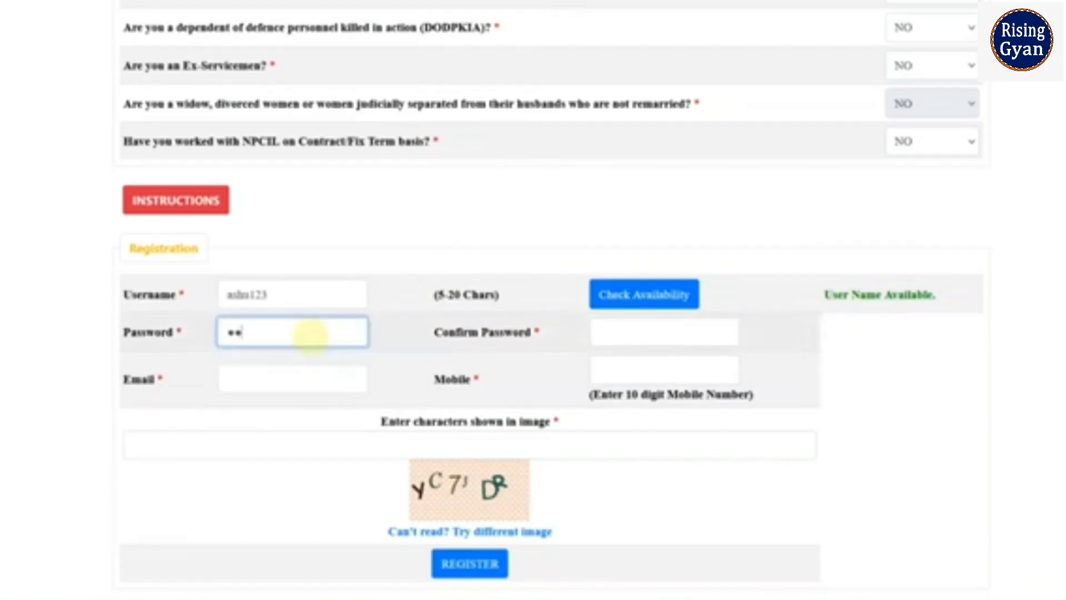
click(322, 420)
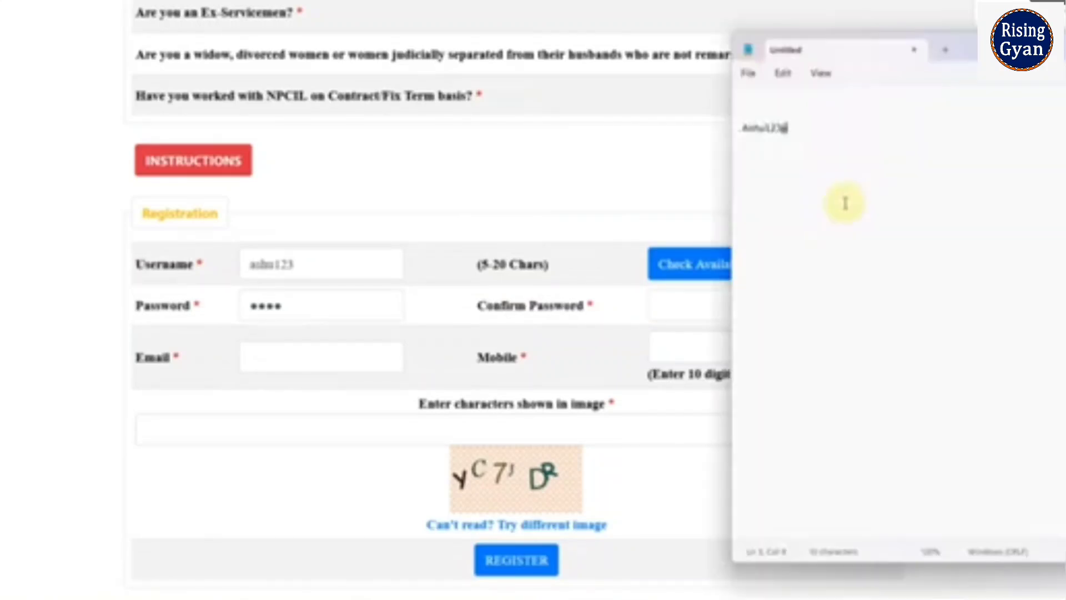
scroll(845, 205, up, 12)
scroll(866, 211, up, 4)
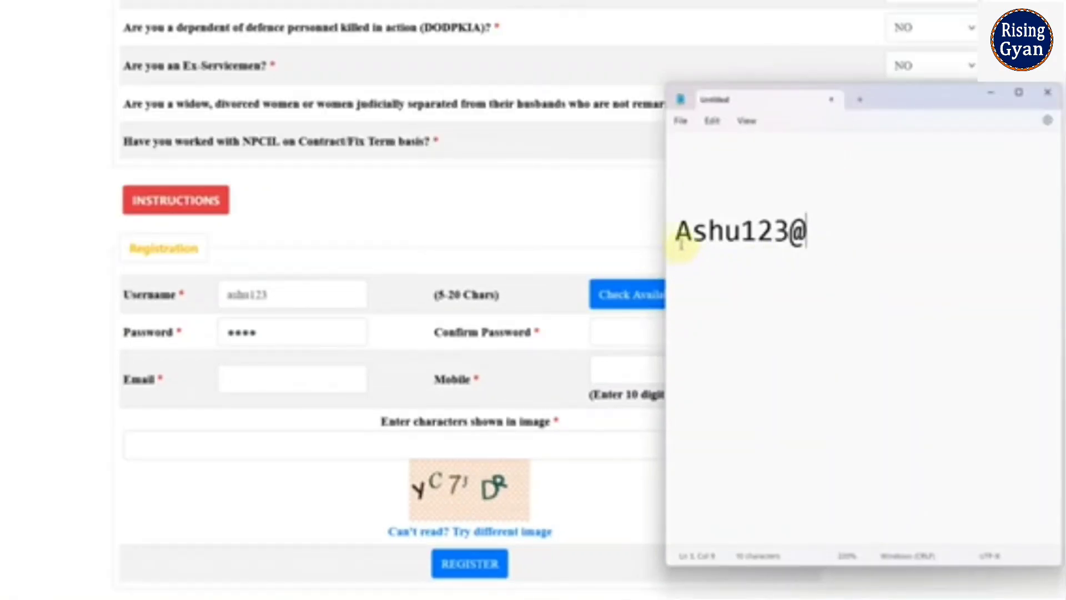
drag(679, 239, 793, 248)
click(695, 289)
click(804, 243)
click(798, 271)
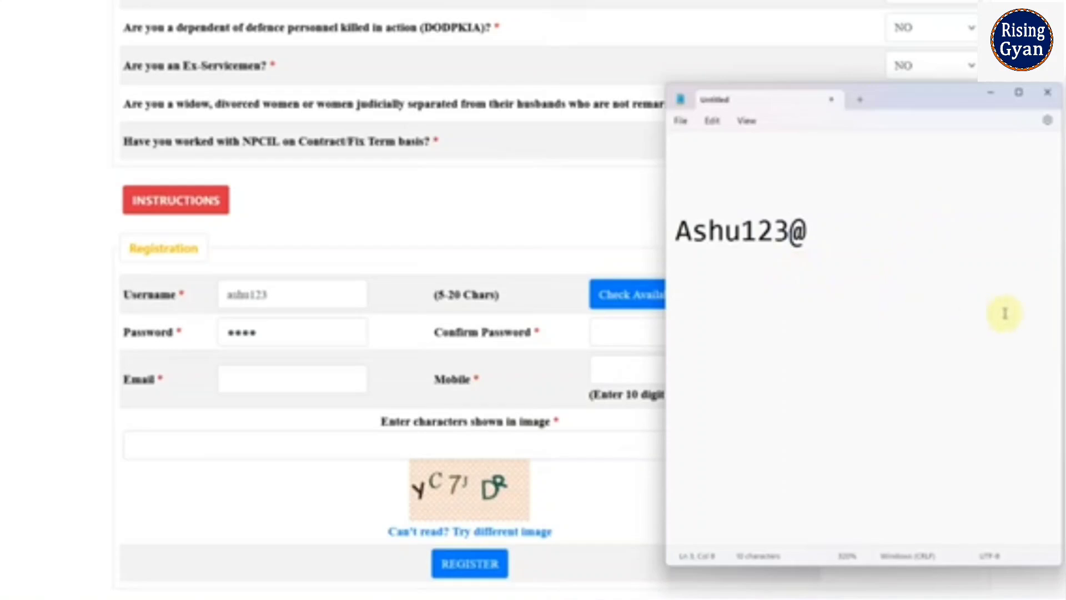
key(alt+Tab)
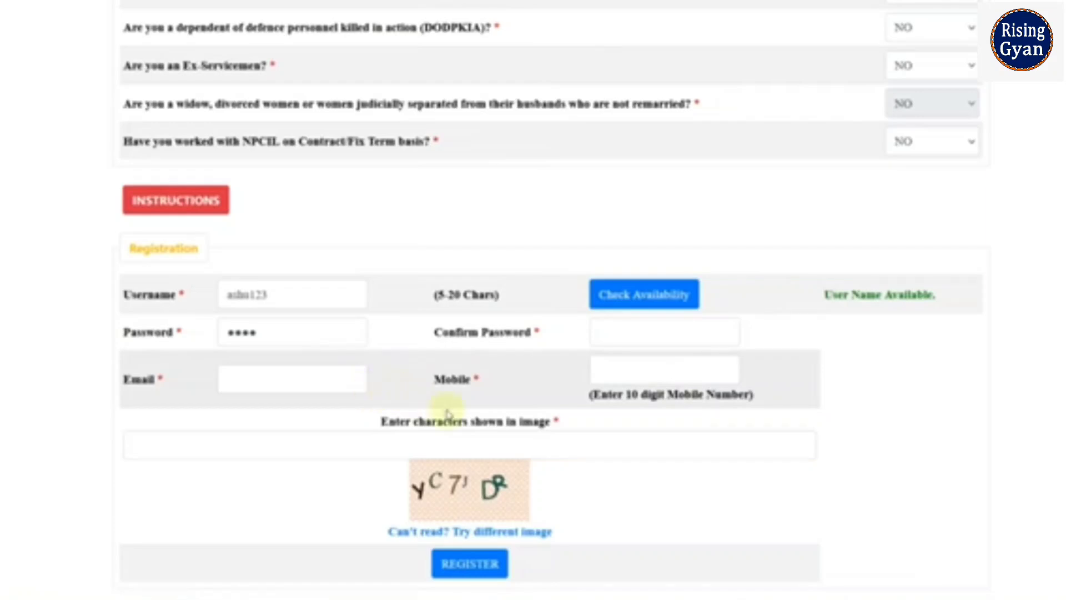
Enter the image verification characters at the bottom of the registration form.
scroll(448, 414, down, 2)
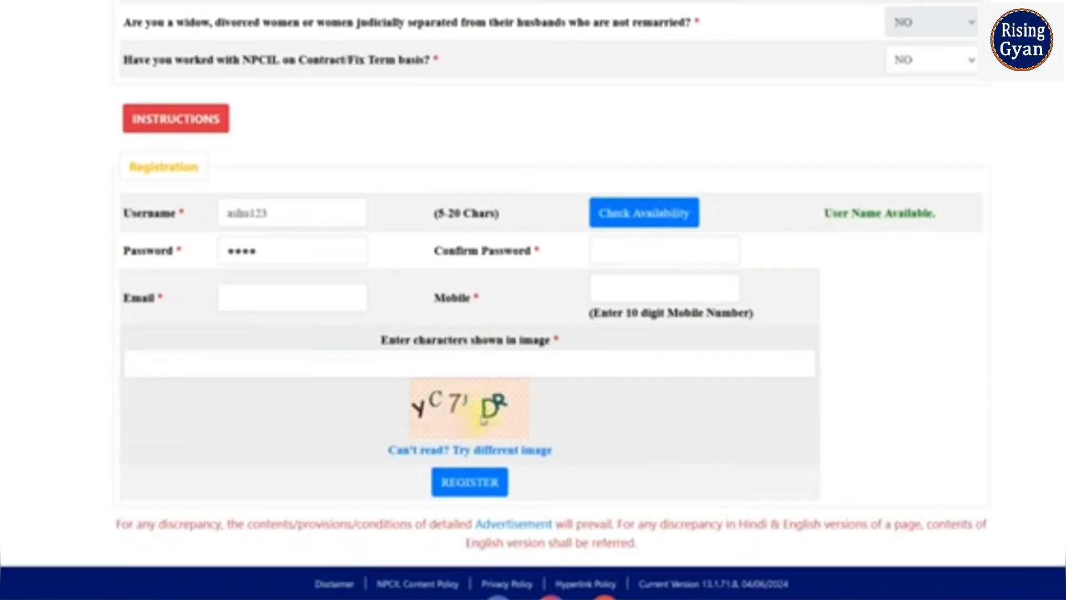
click(468, 365)
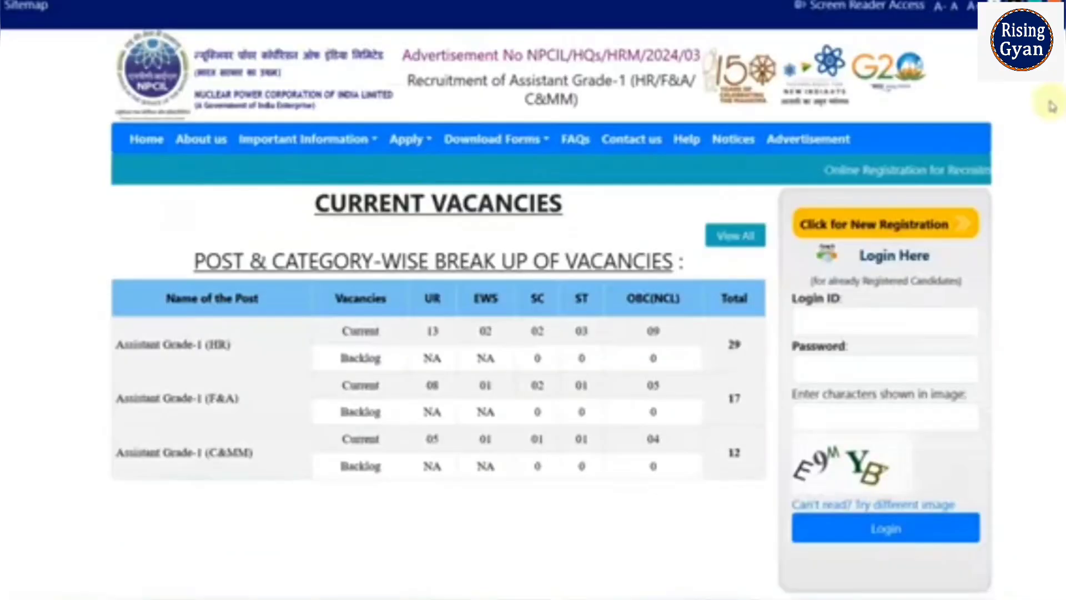
scroll(645, 267, down, 1)
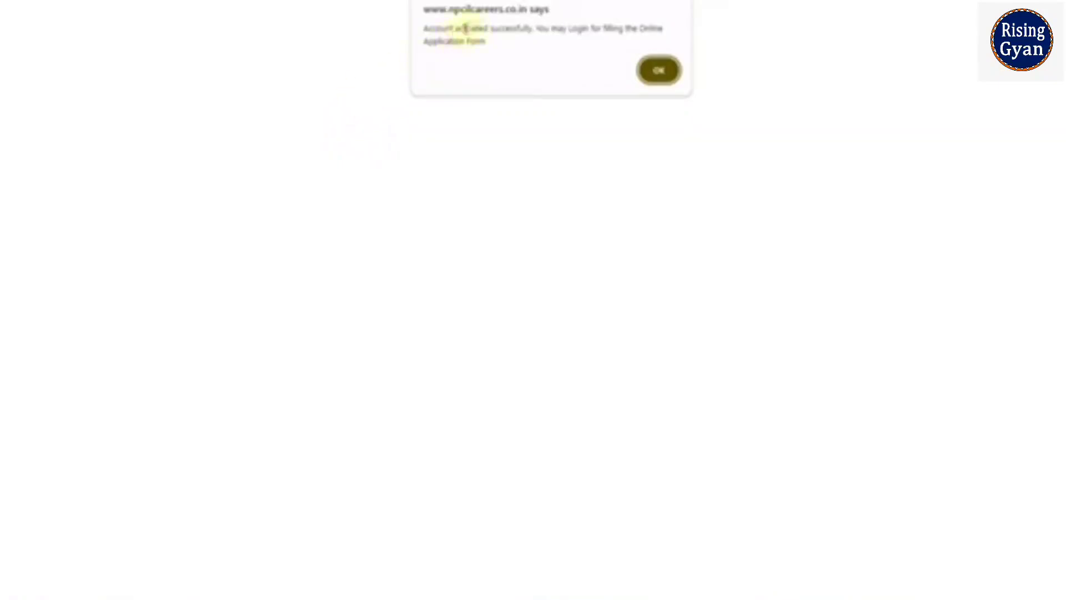
Read and dismiss the 'Account activated successfully' alert.
drag(433, 29, 482, 28)
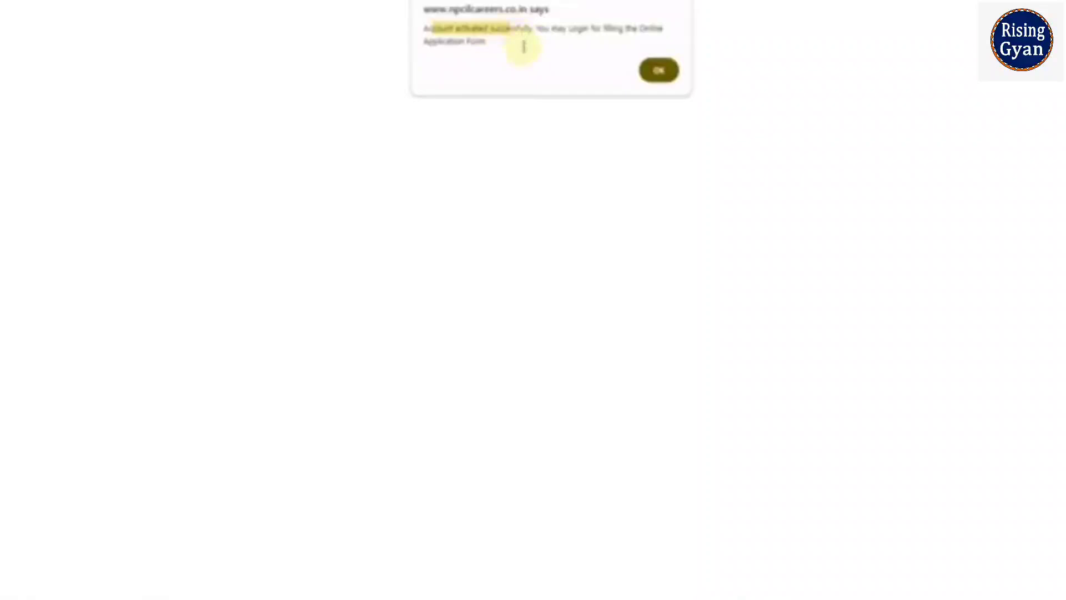
click(659, 71)
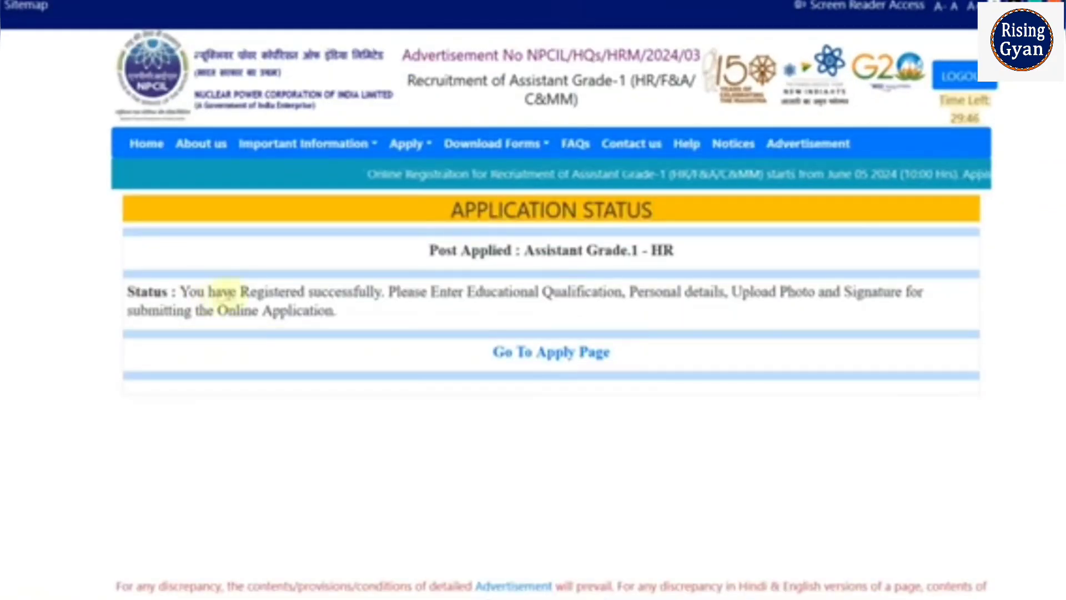
Review the registration status and the Educational Qualification, Personal details and Photo/Signature requirements.
drag(250, 293, 372, 307)
click(372, 307)
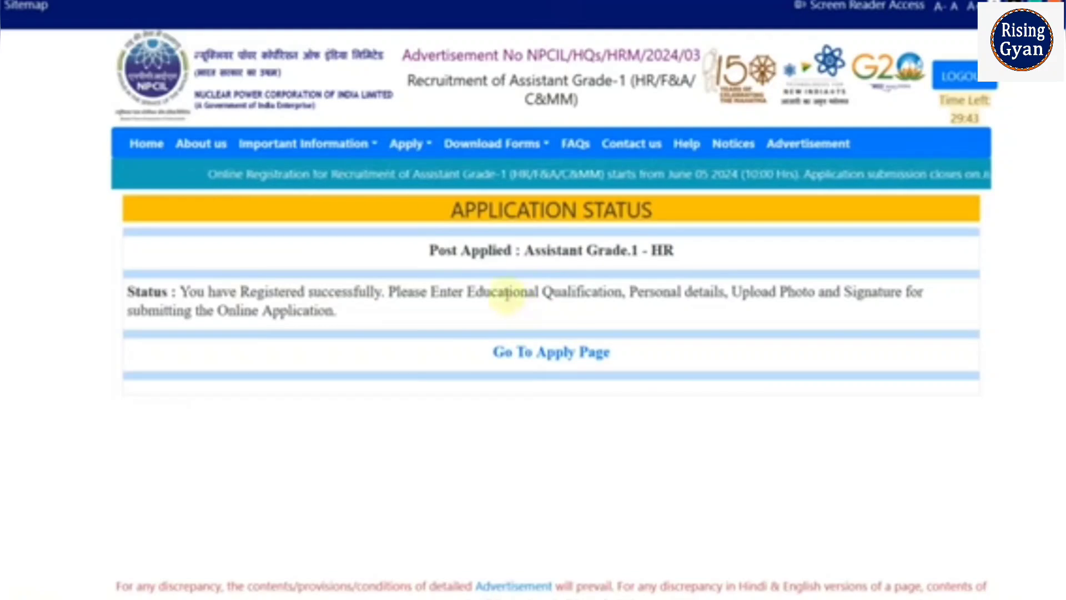
drag(506, 293, 550, 299)
drag(719, 266, 751, 264)
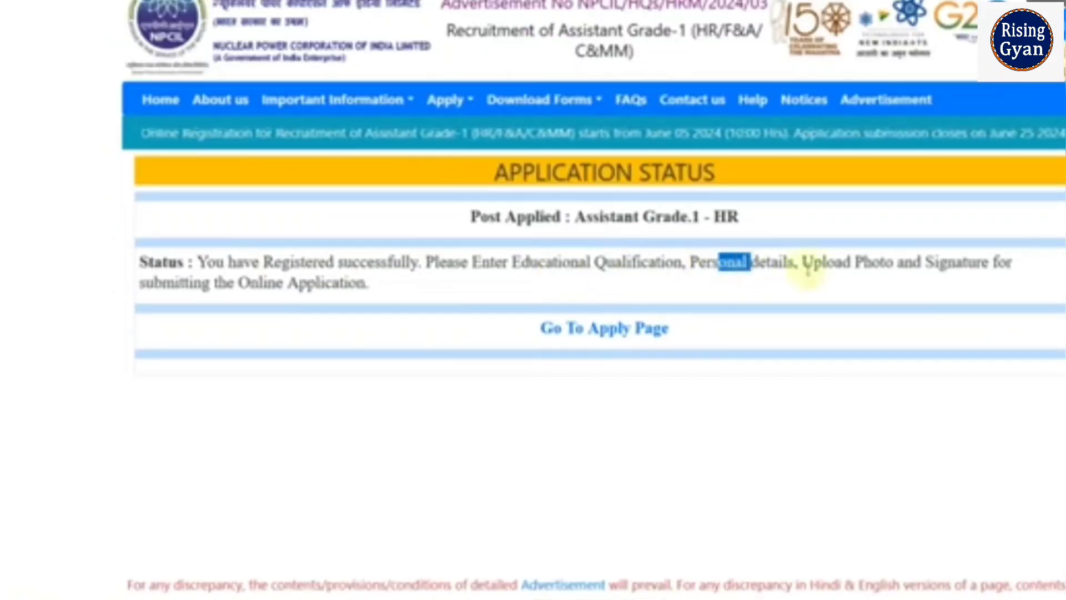
drag(850, 263, 917, 262)
click(886, 300)
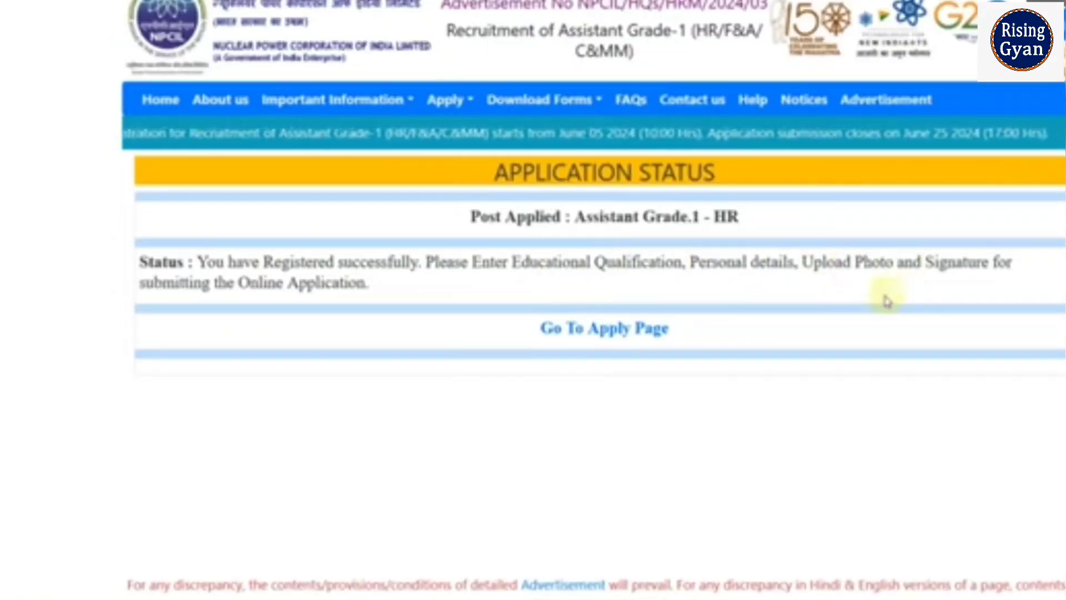
Open the application page and dismiss the note to show Application Progress.
click(616, 343)
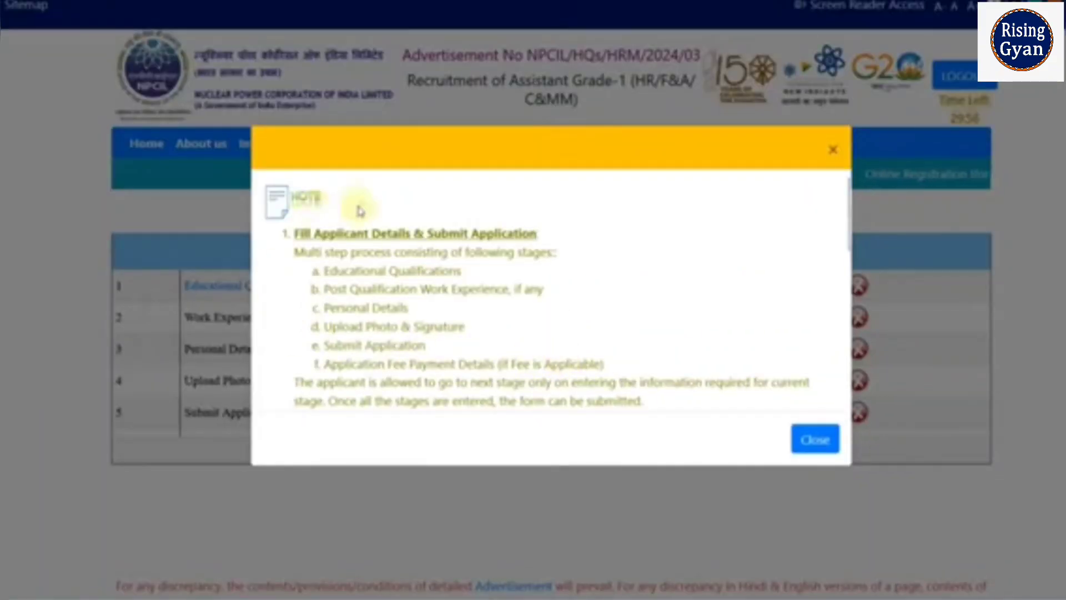
click(820, 443)
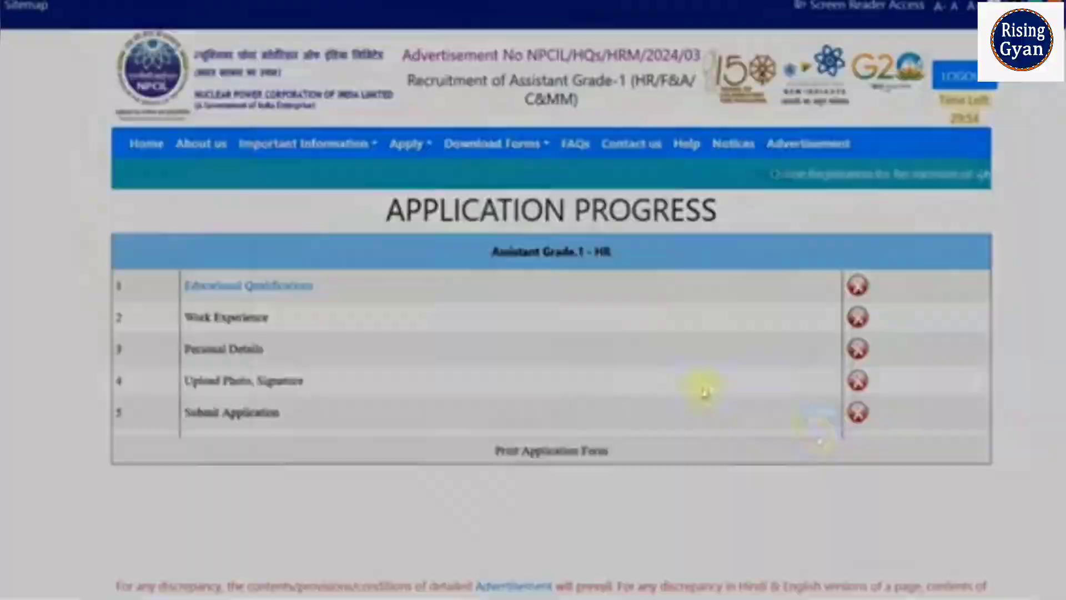
scroll(649, 376, down, 2)
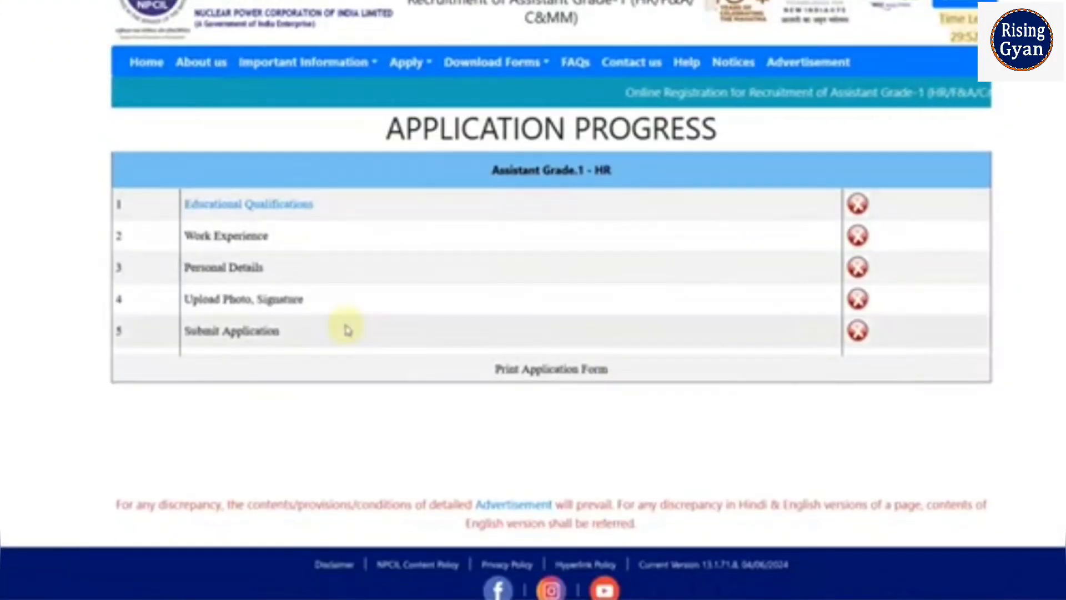
Open Educational Qualifications, choose SSC, and enter the SSC school and board BSER.
click(290, 215)
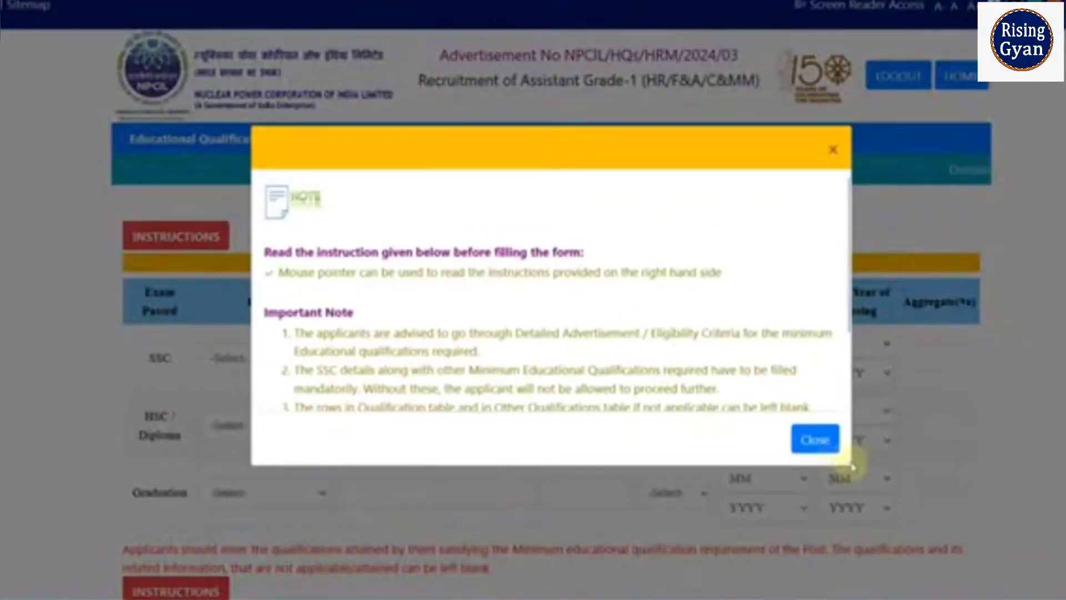
click(833, 444)
scroll(405, 362, down, 1)
scroll(389, 356, down, 1)
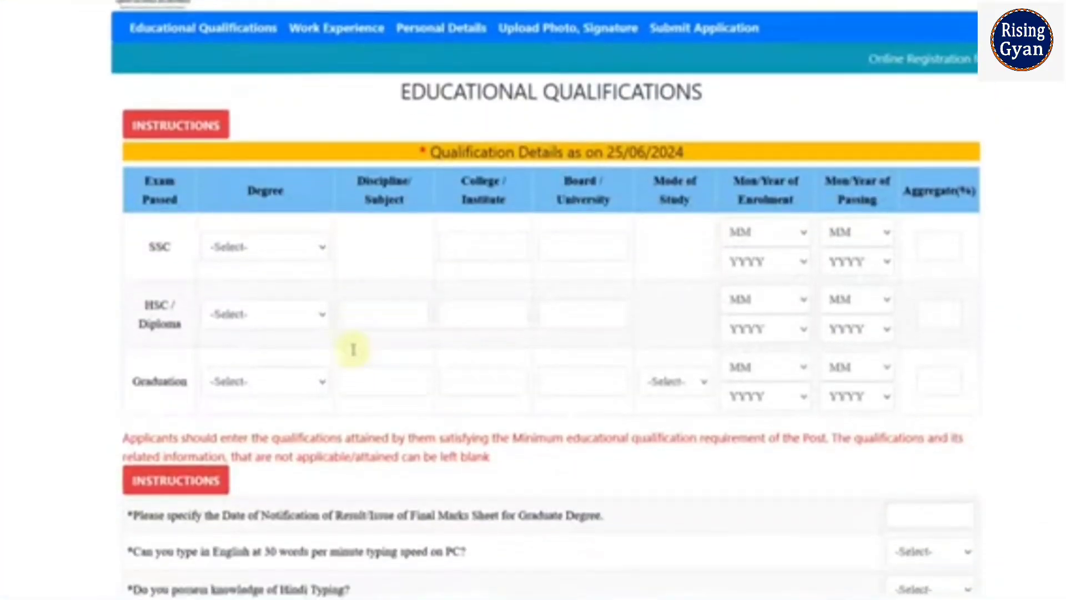
click(257, 210)
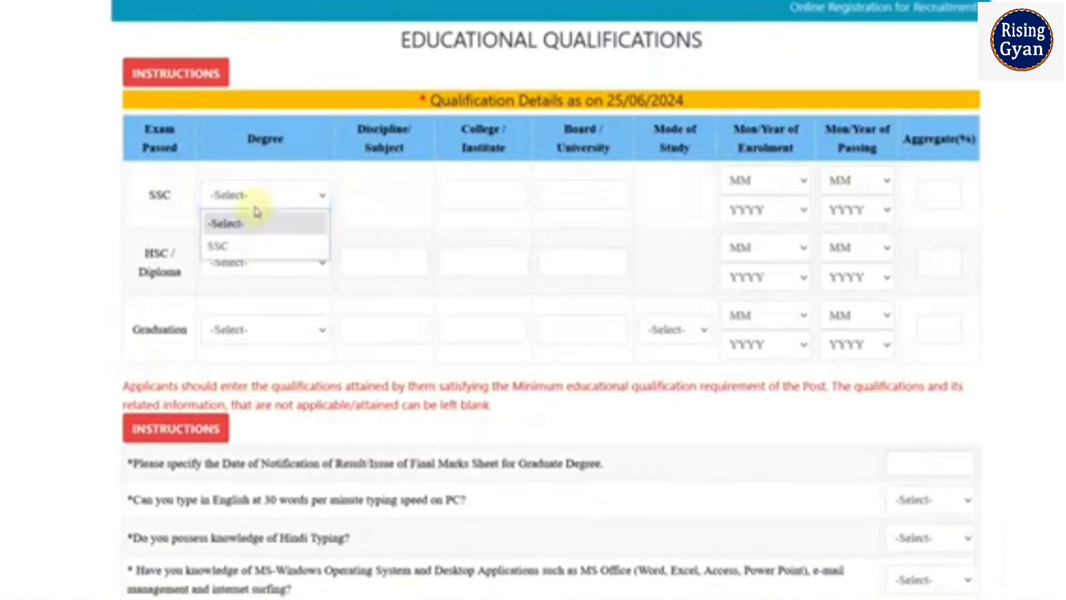
click(270, 246)
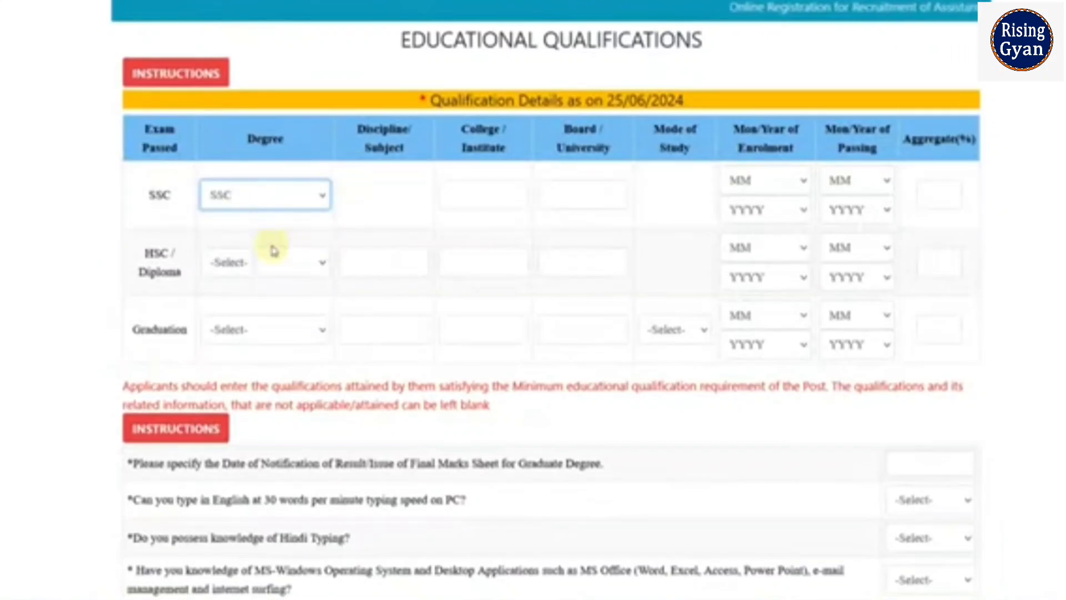
click(455, 201)
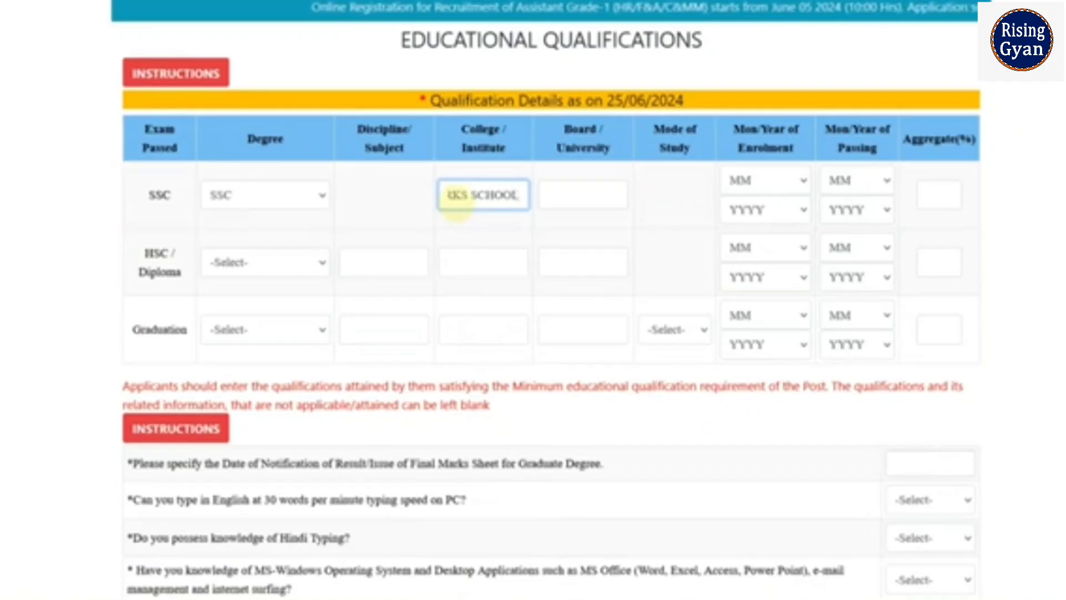
key(Tab)
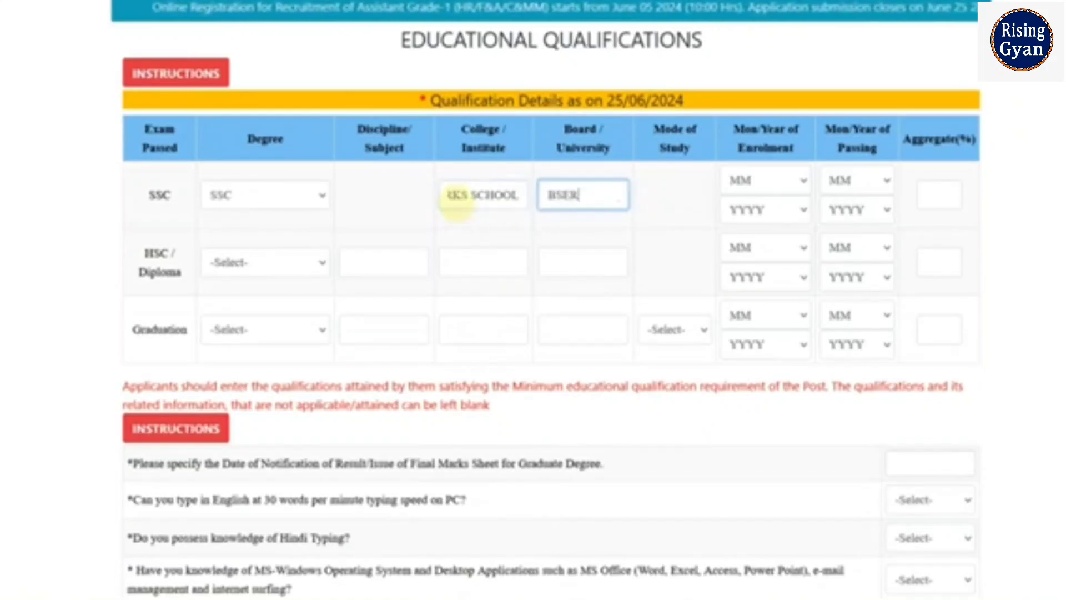
Set the SSC passing date to 6/2016 and enter the 80.00 aggregate.
click(859, 181)
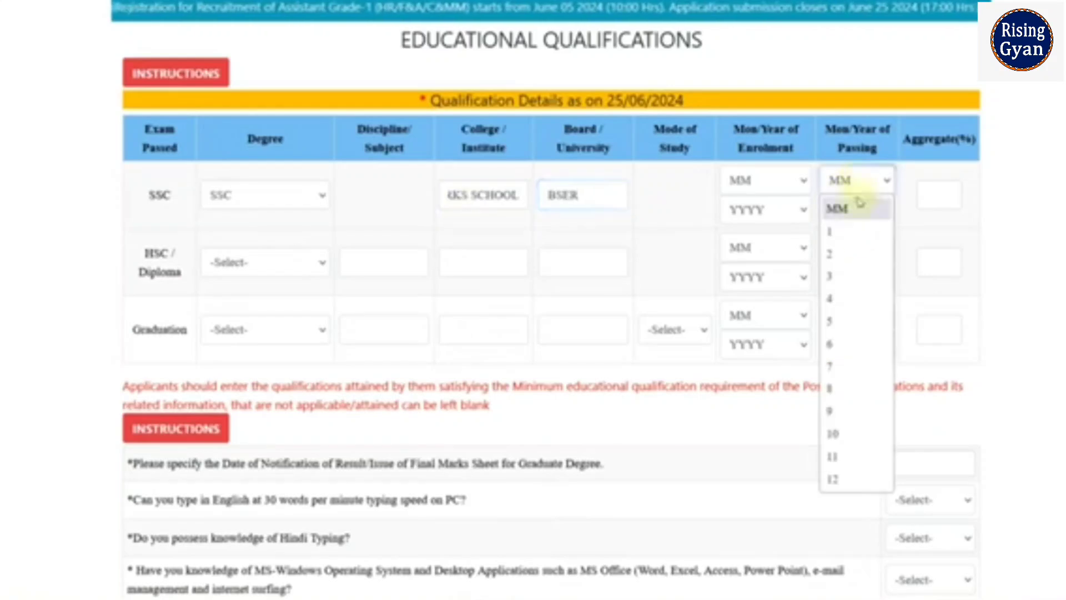
click(861, 411)
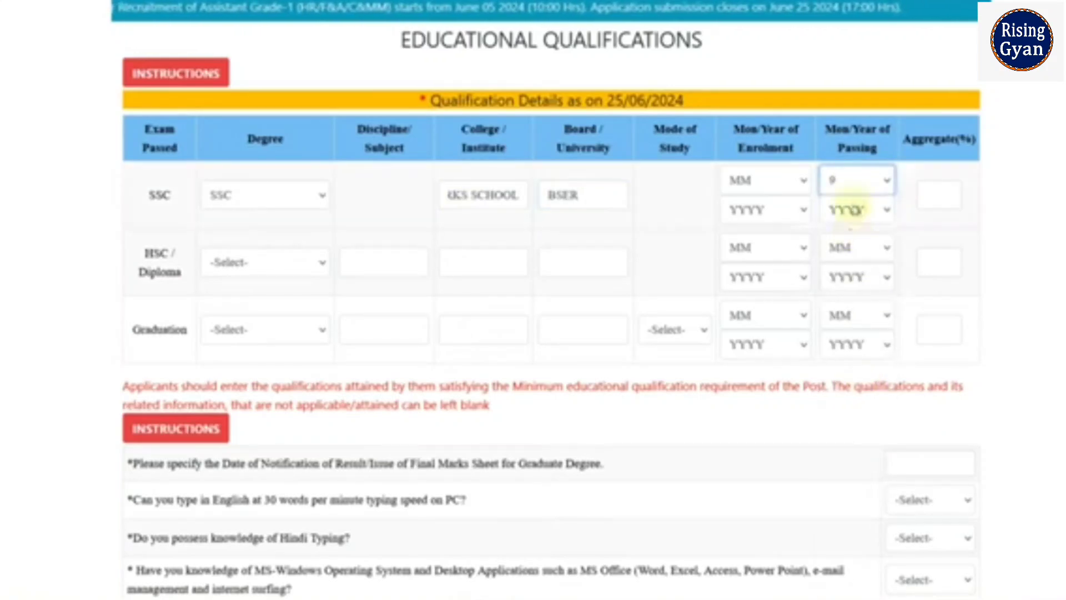
click(848, 210)
scroll(849, 378, down, 5)
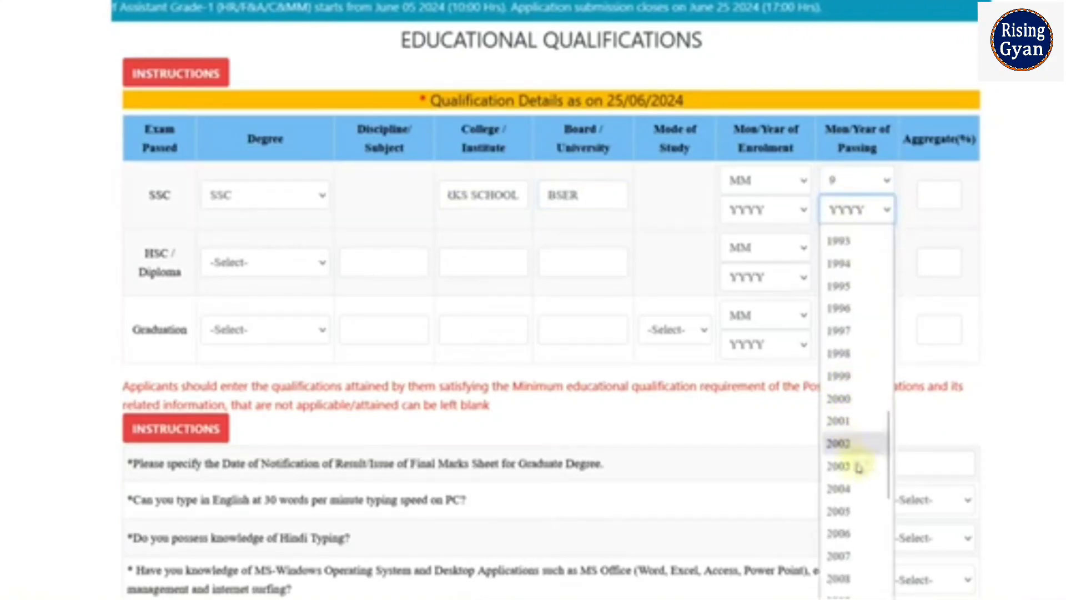
scroll(858, 469, down, 5)
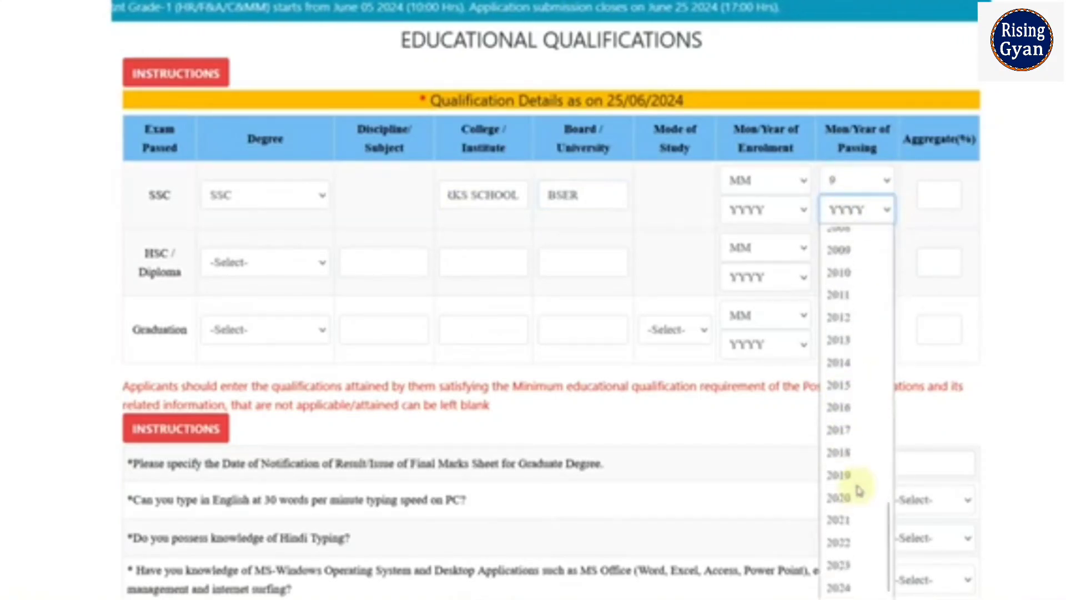
click(859, 406)
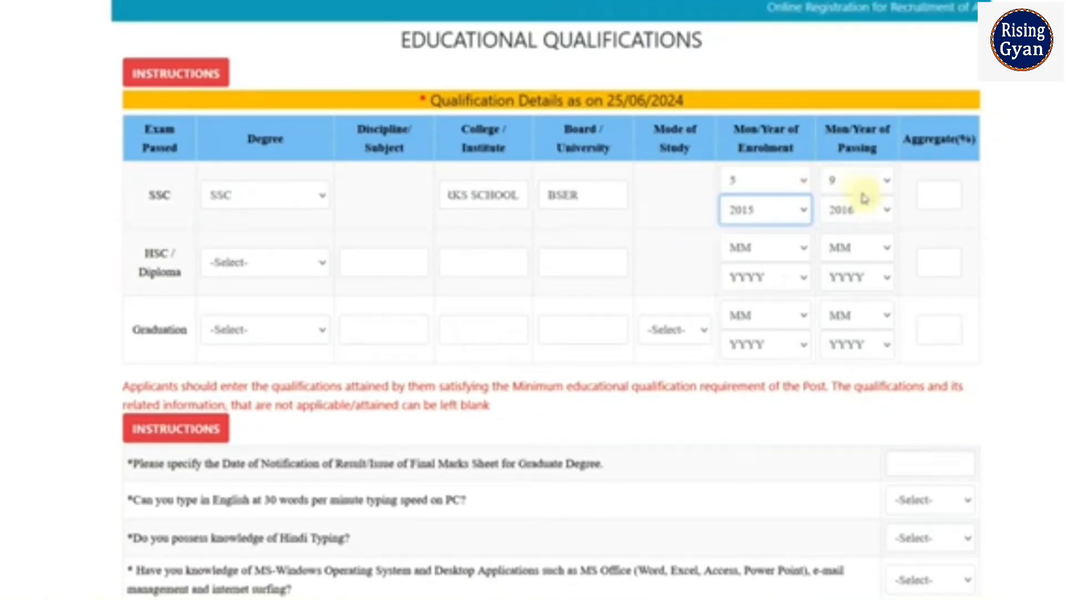
click(866, 181)
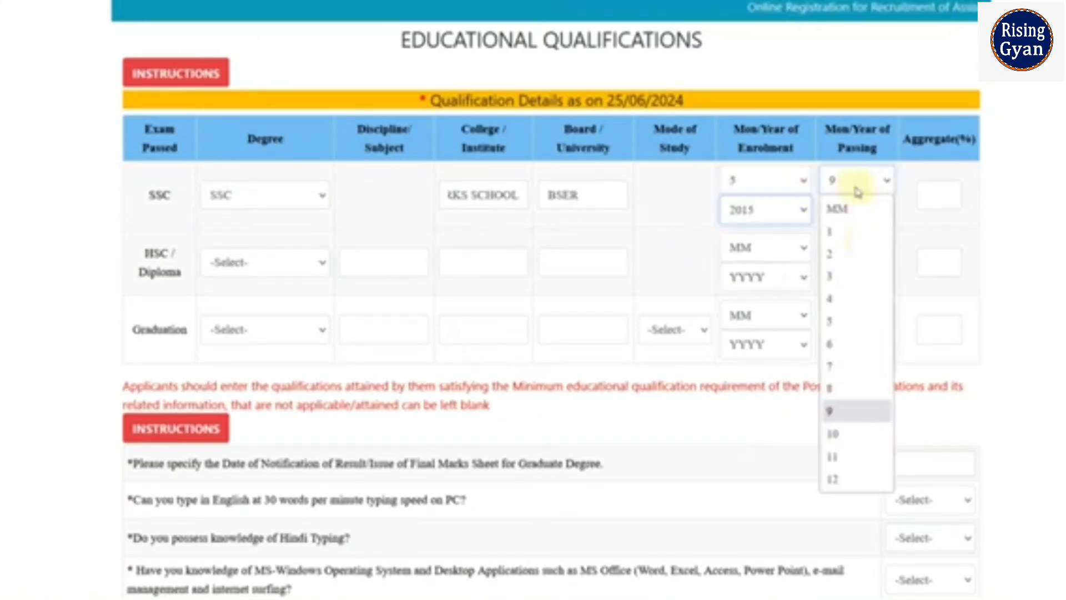
click(855, 342)
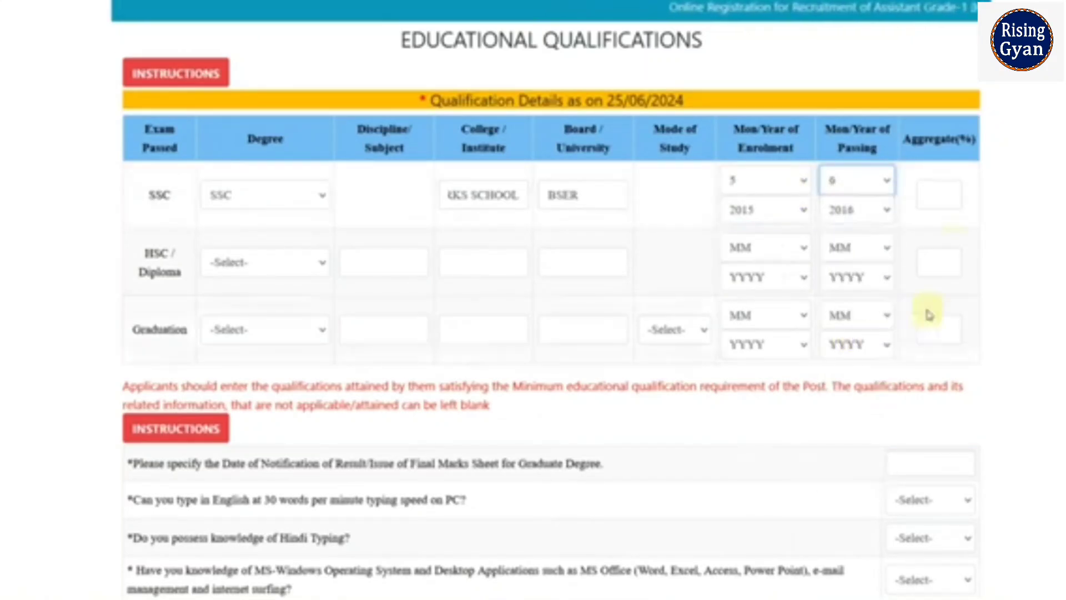
click(929, 201)
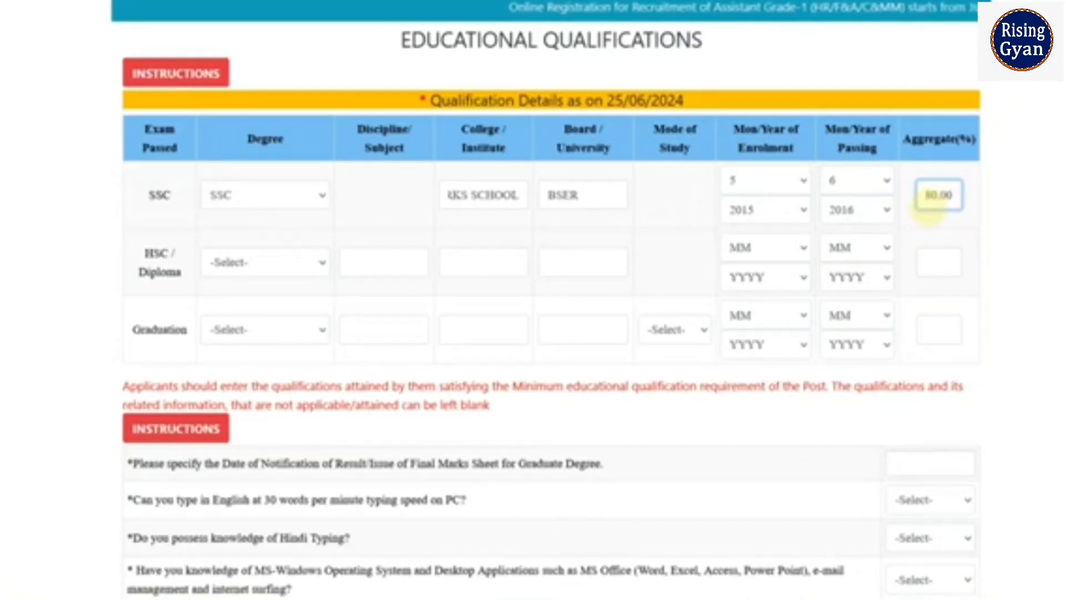
Choose HSC for the next row with SCIENCE as its discipline.
click(282, 266)
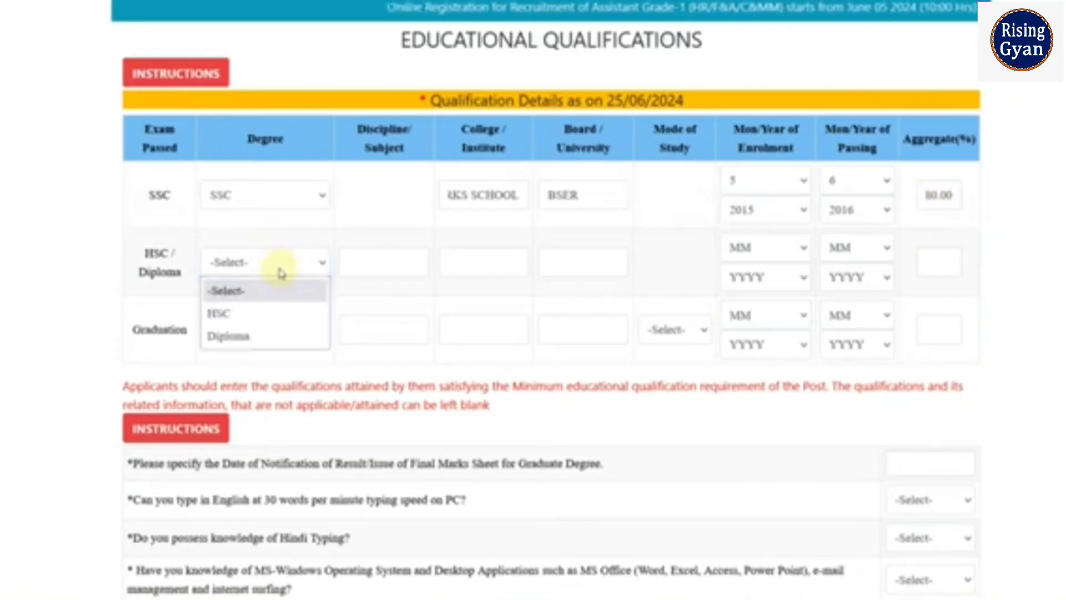
click(273, 312)
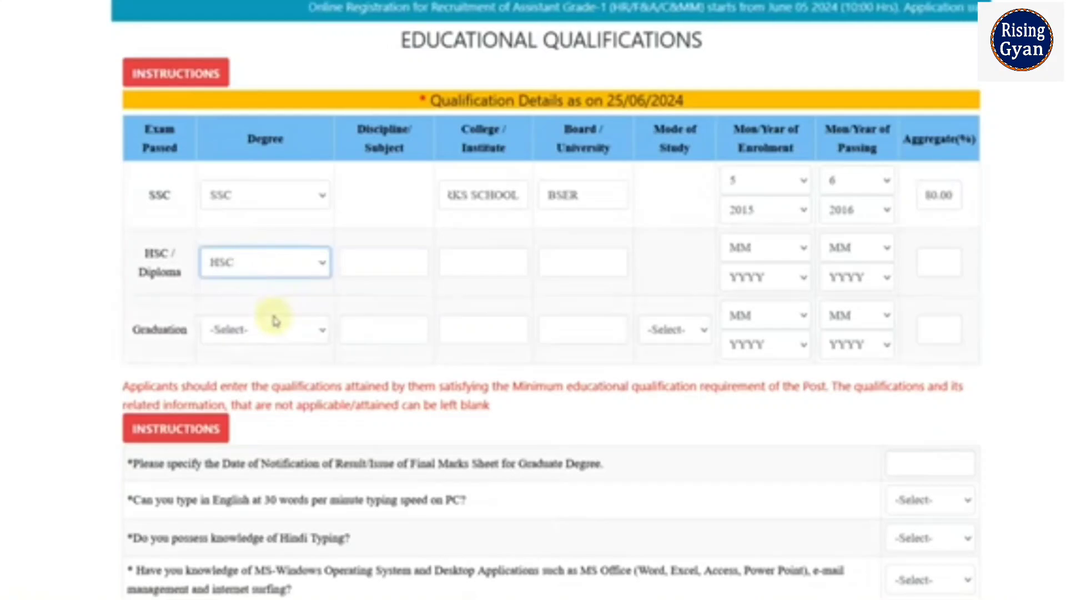
click(385, 263)
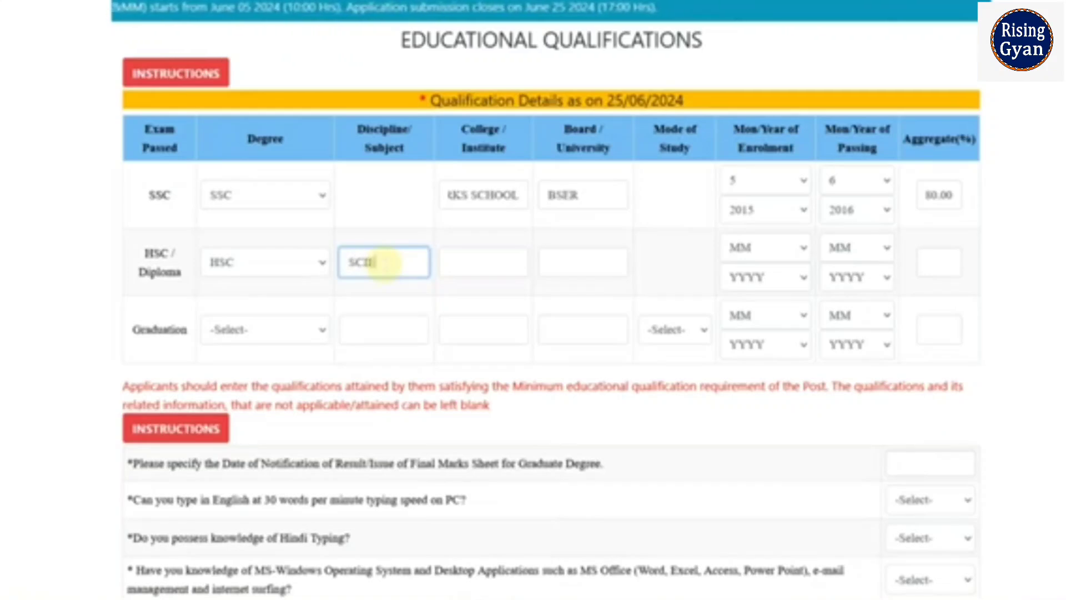
text(CE)
click(464, 264)
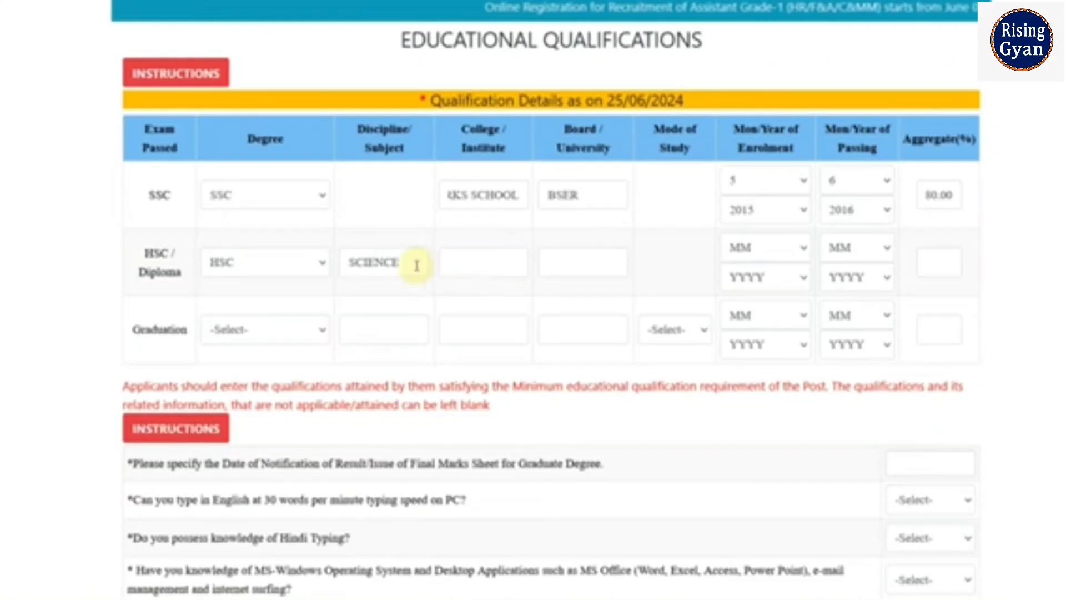
click(469, 260)
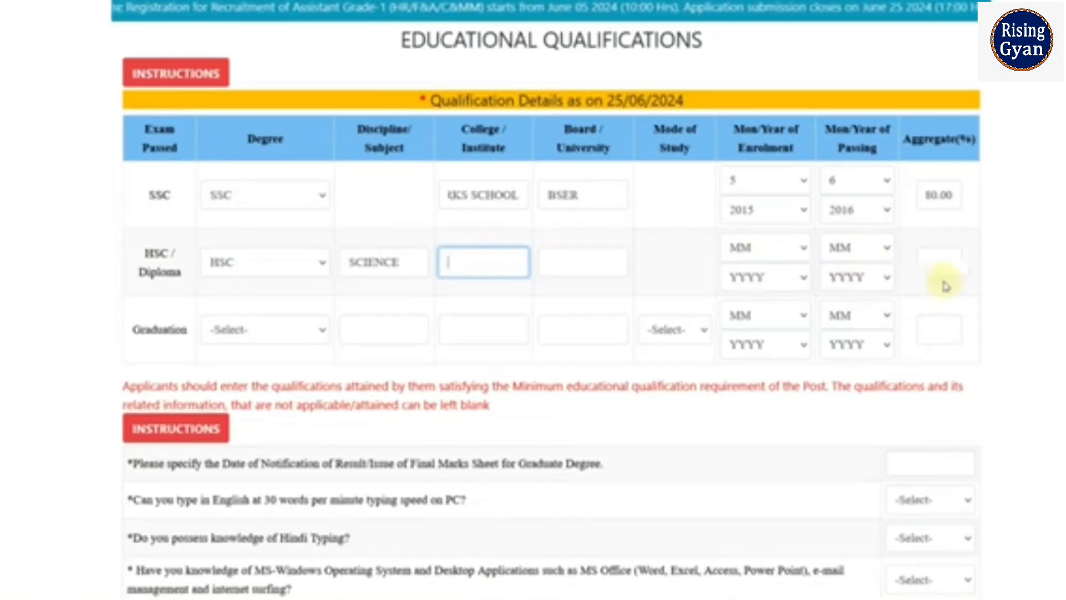
Choose B.Sc - Maths as the Graduation degree and Full Time as its mode of study.
click(274, 340)
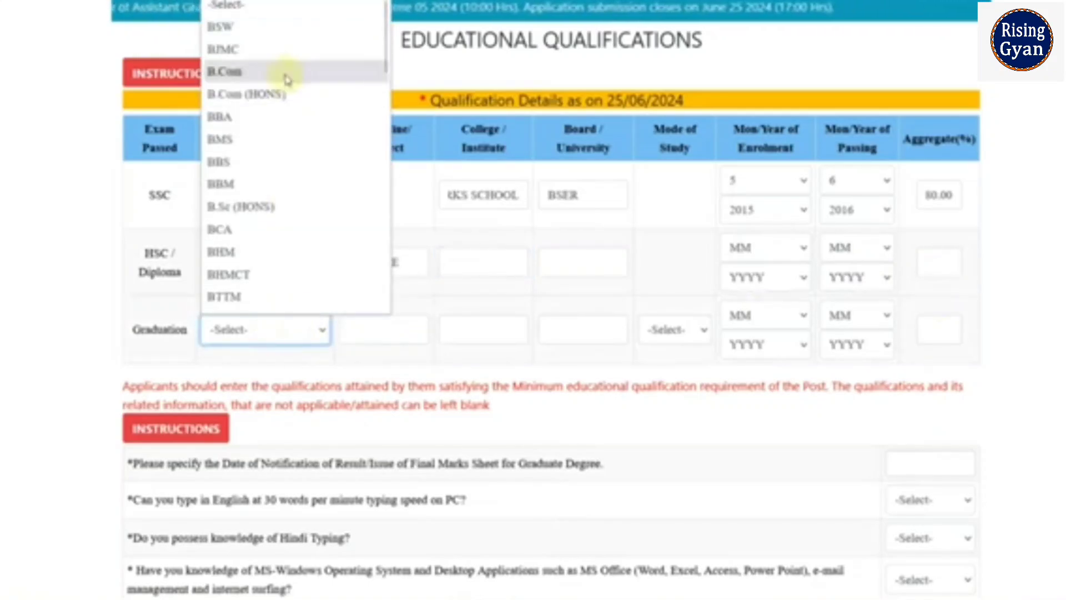
scroll(287, 78, down, 4)
scroll(287, 78, down, 4)
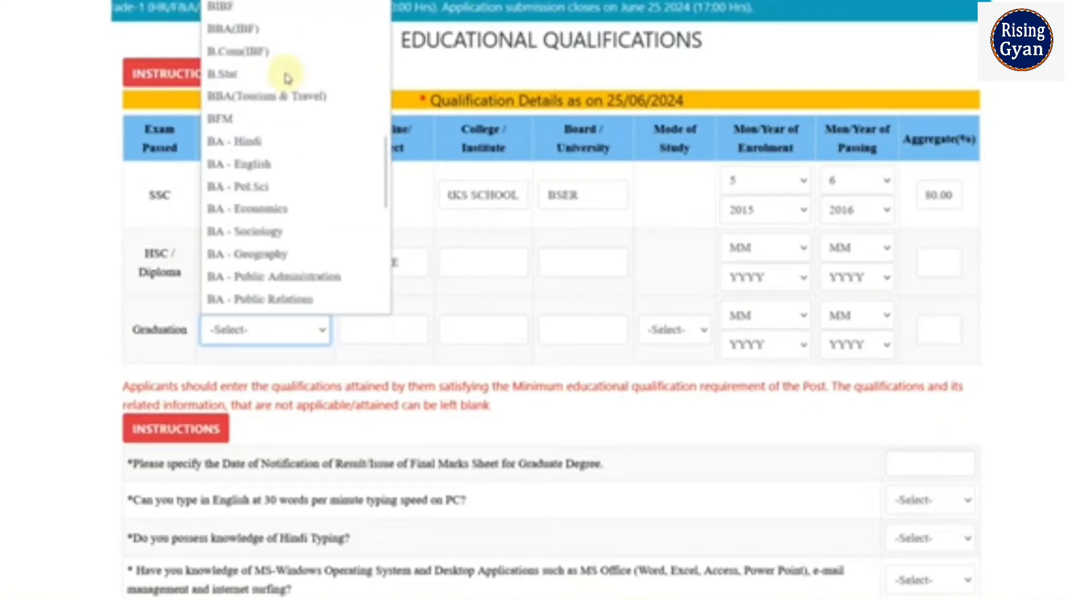
scroll(289, 117, down, 3)
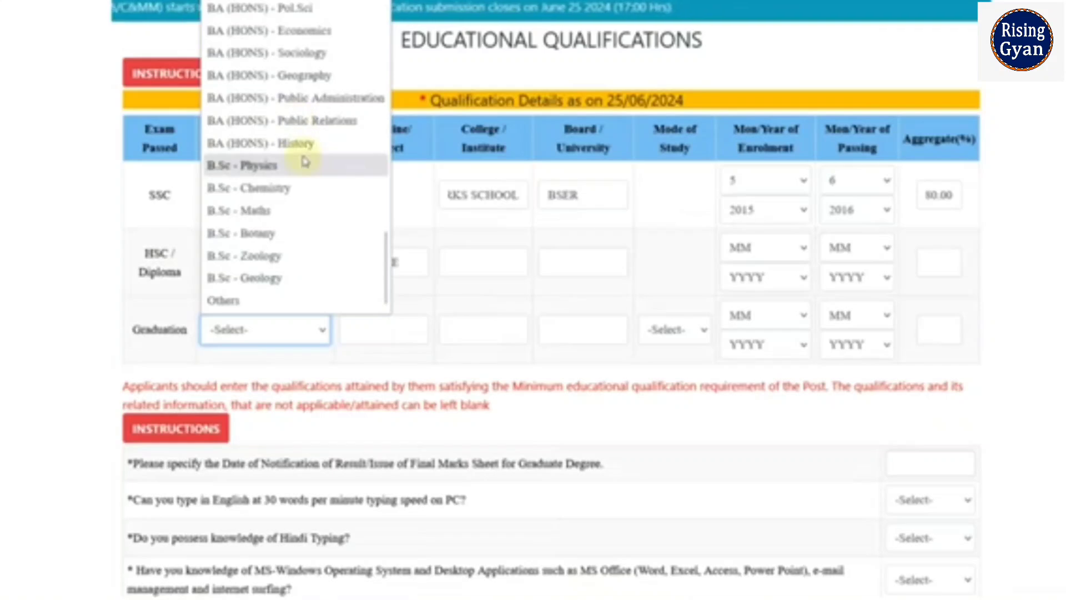
click(302, 210)
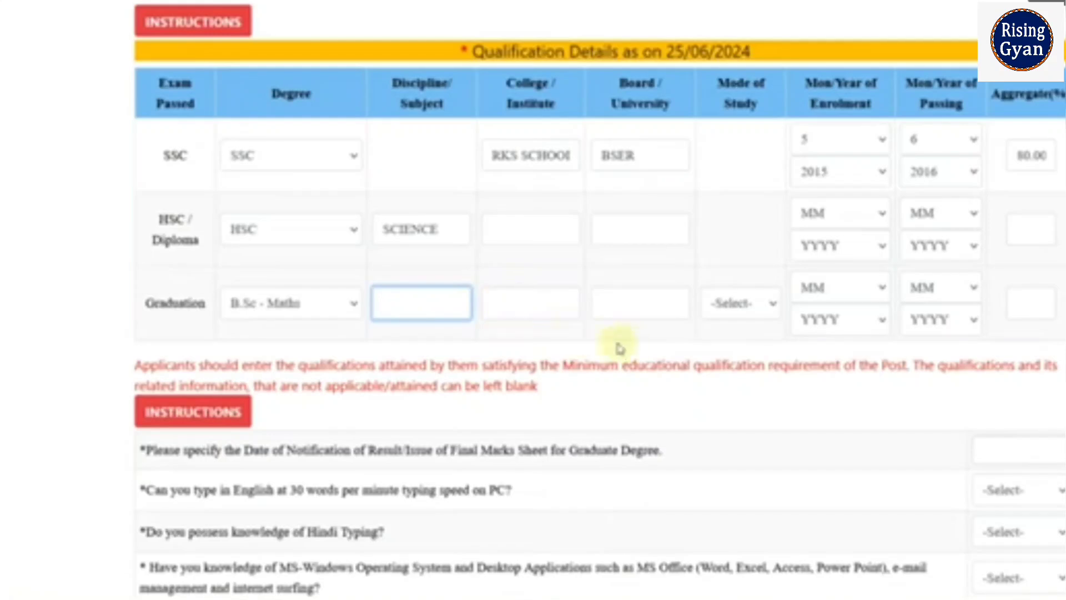
click(735, 310)
click(741, 361)
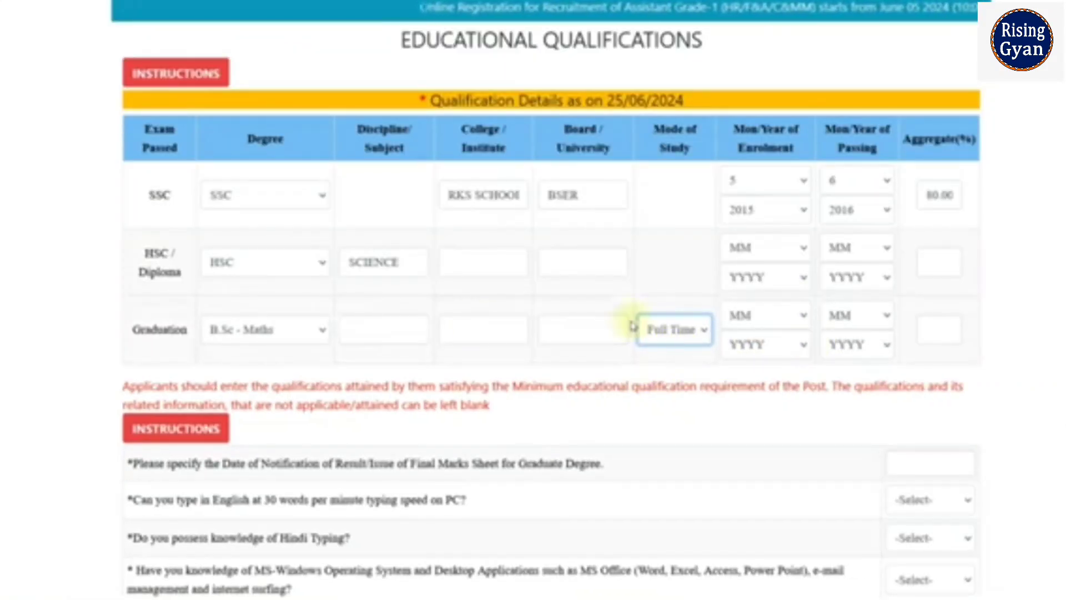
scroll(791, 334, down, 3)
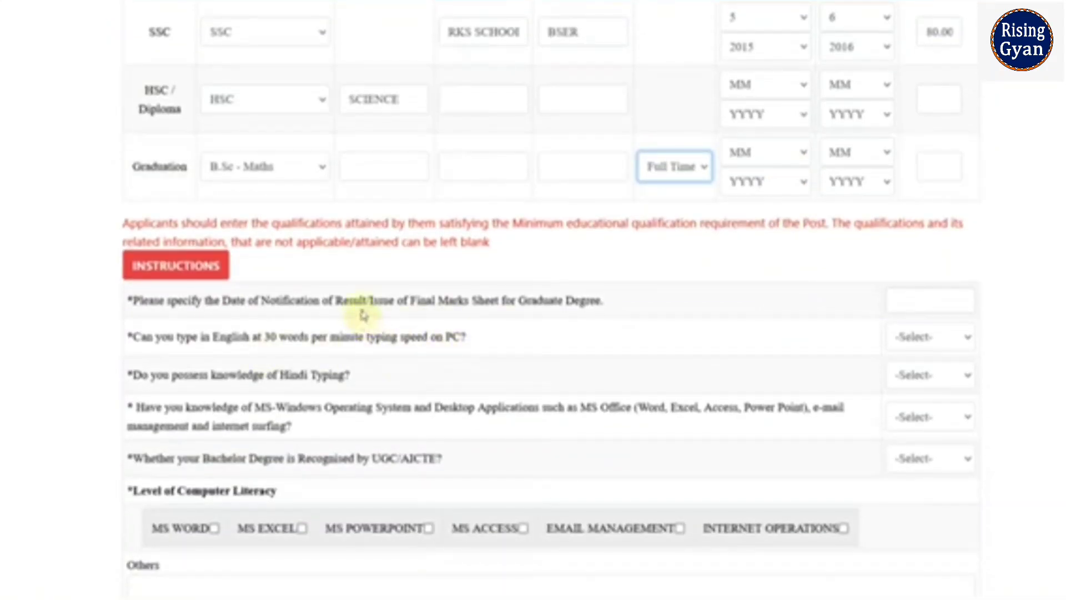
Pick 07/10/2022 (year 2022, October, day 7) as the graduation result notification date.
drag(362, 311, 411, 303)
click(894, 300)
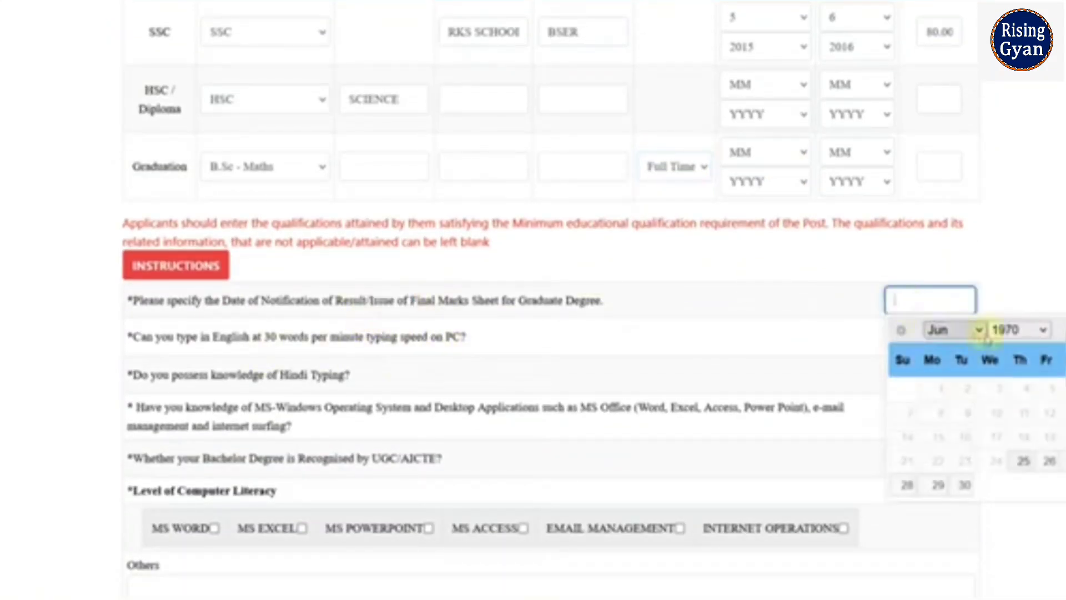
click(1018, 336)
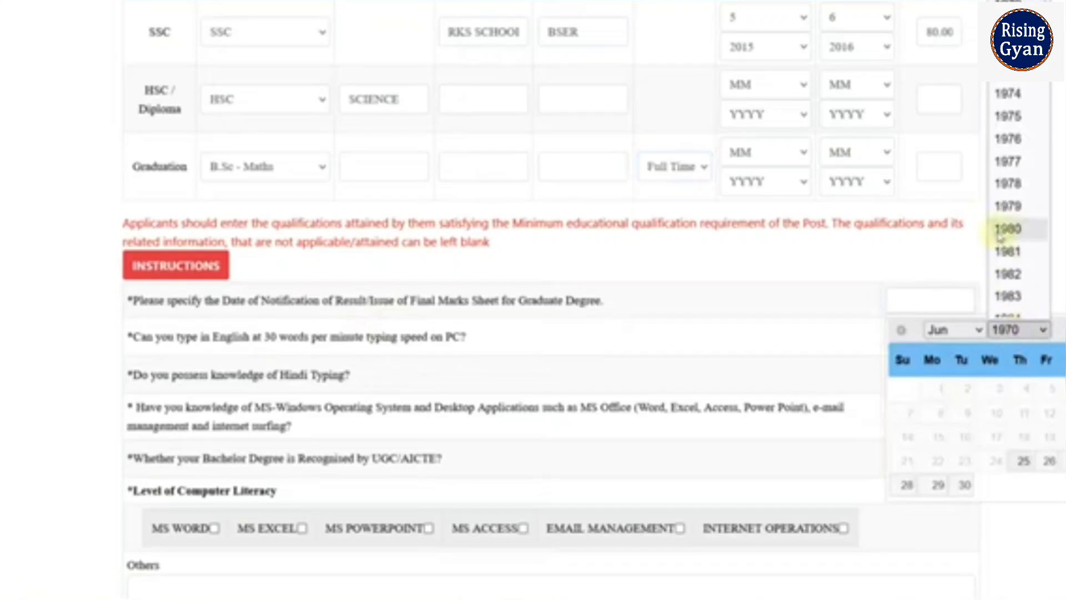
scroll(1008, 245, down, 14)
click(1022, 262)
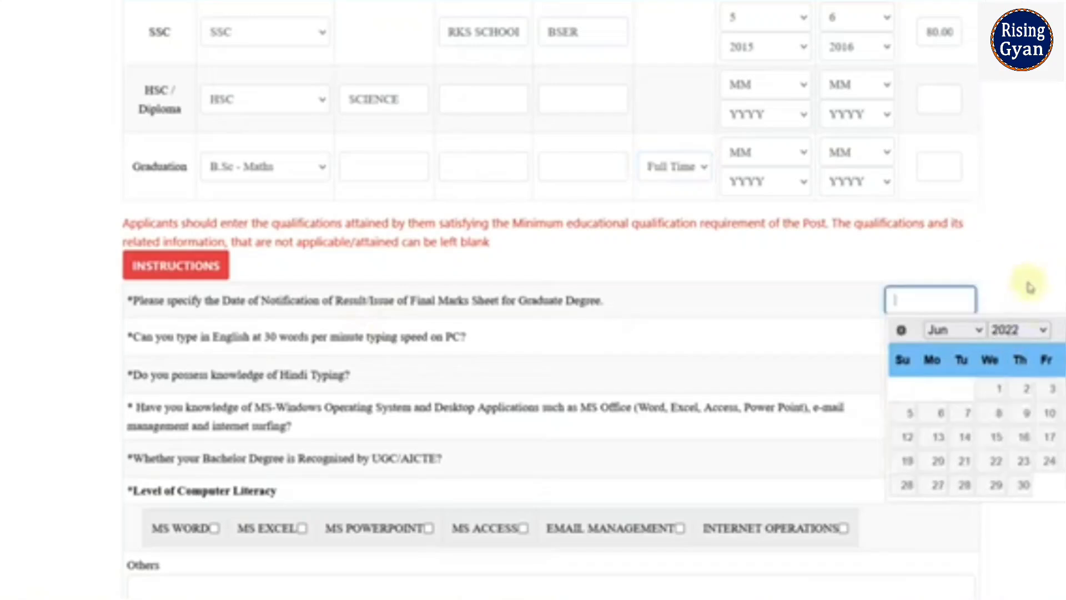
click(974, 330)
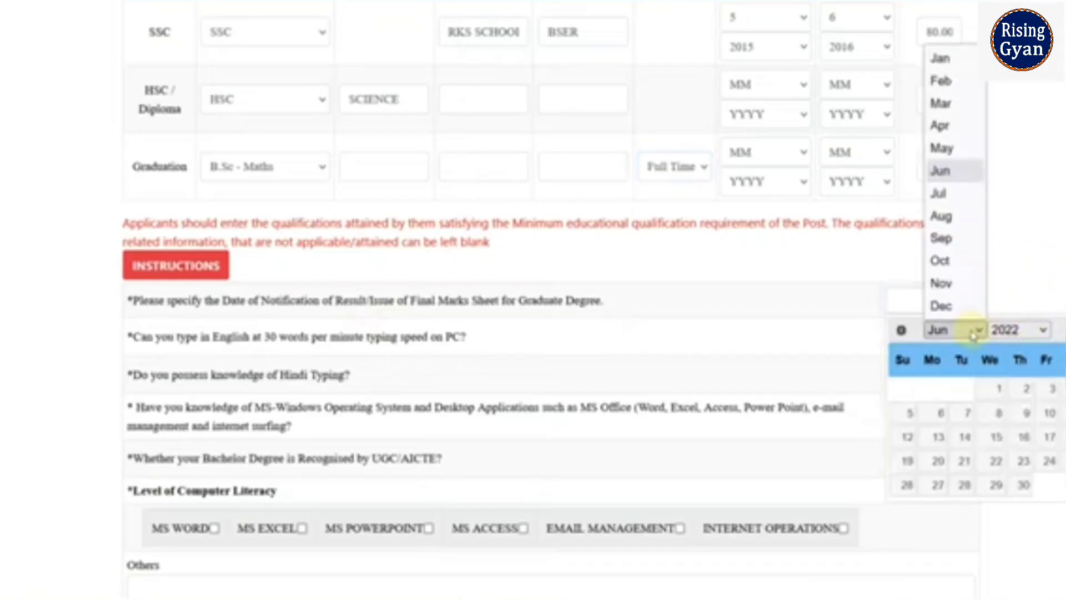
click(942, 260)
click(1048, 414)
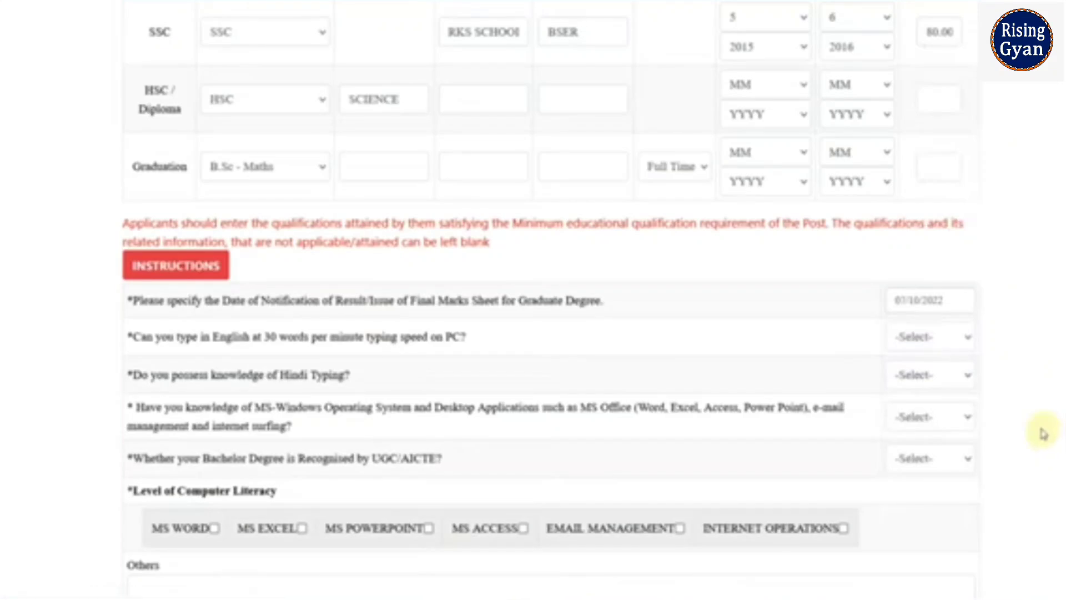
scroll(1038, 425, down, 3)
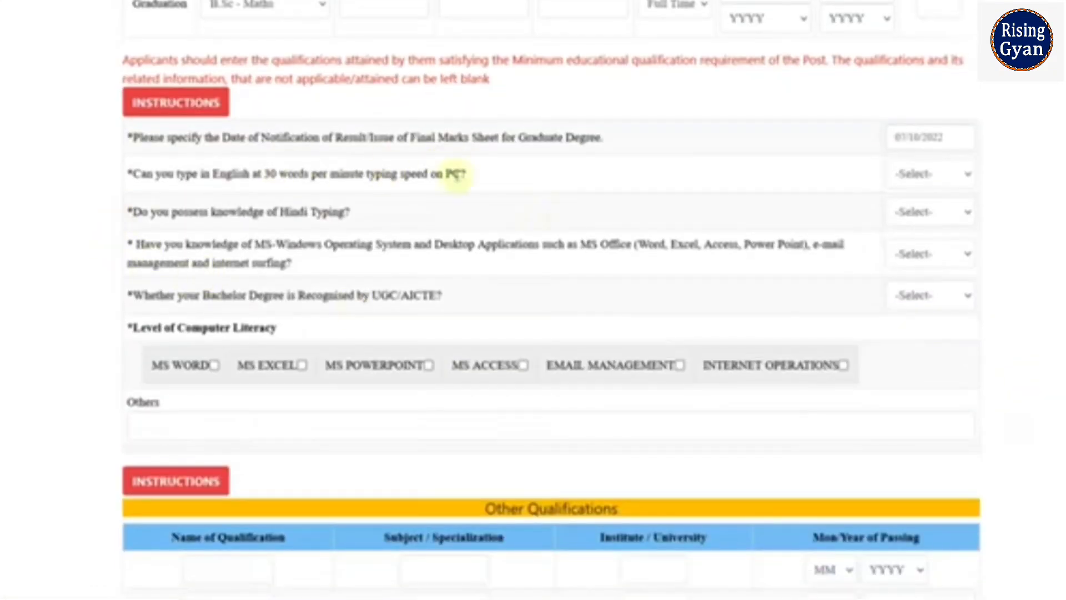
Answer YES for English typing, NO for Hindi typing, YES for MS-Windows and UGC/AICTE recognition.
click(946, 177)
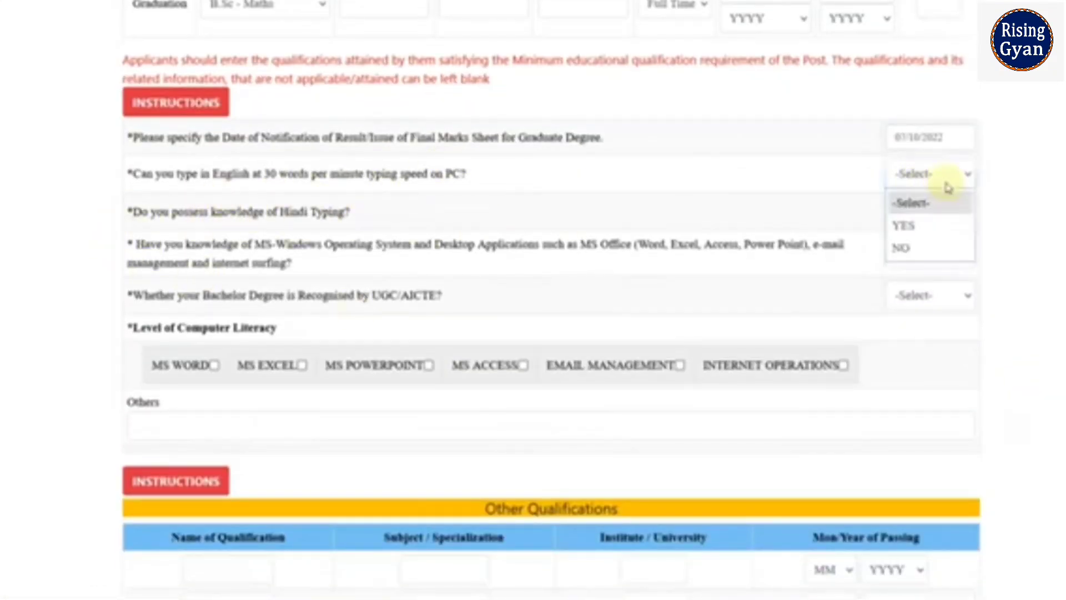
click(931, 228)
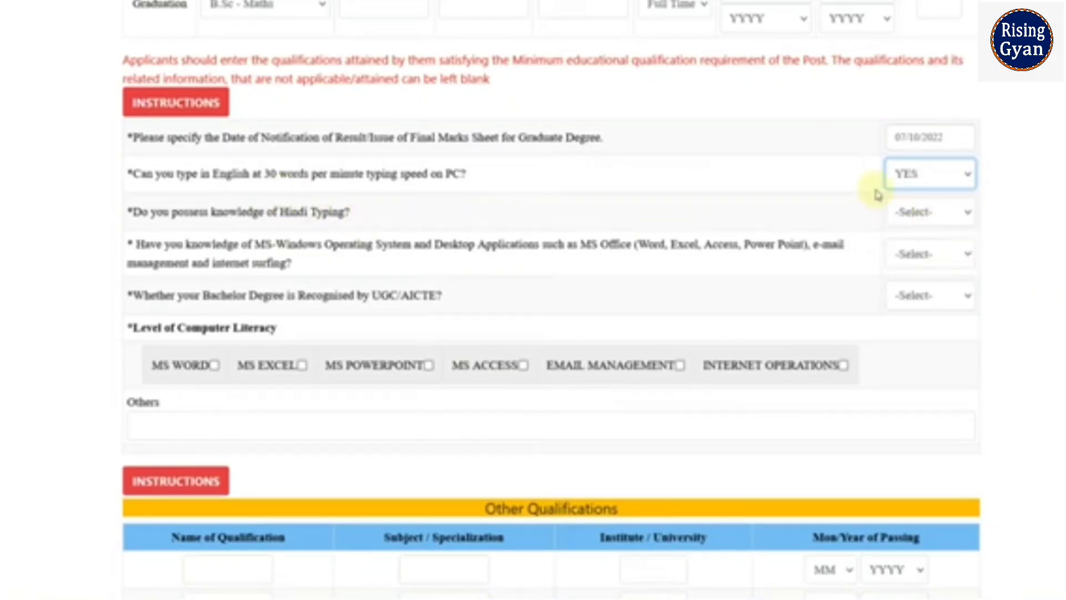
click(929, 223)
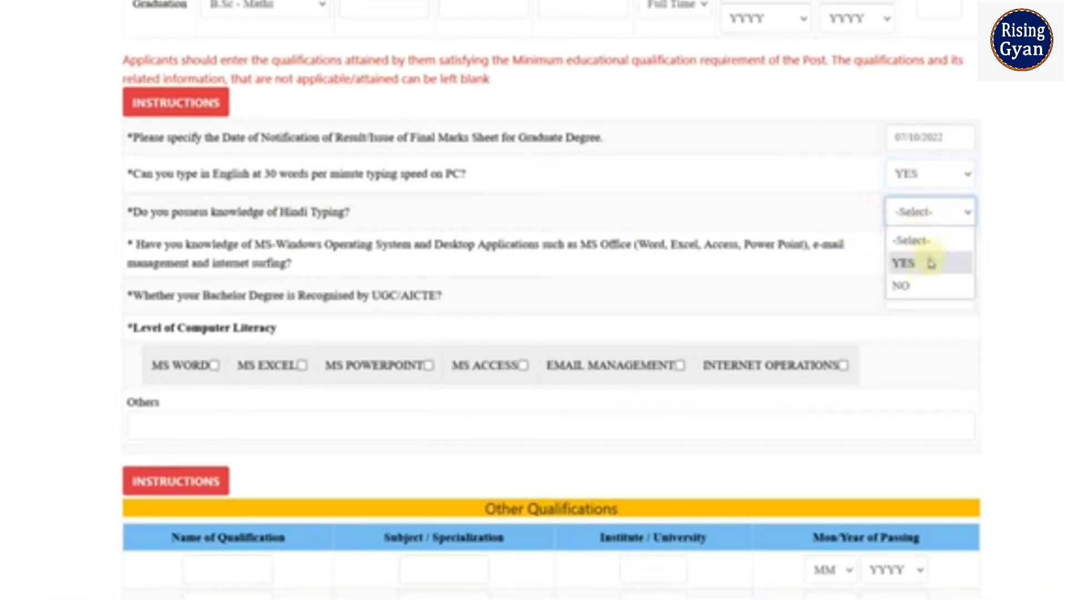
click(926, 287)
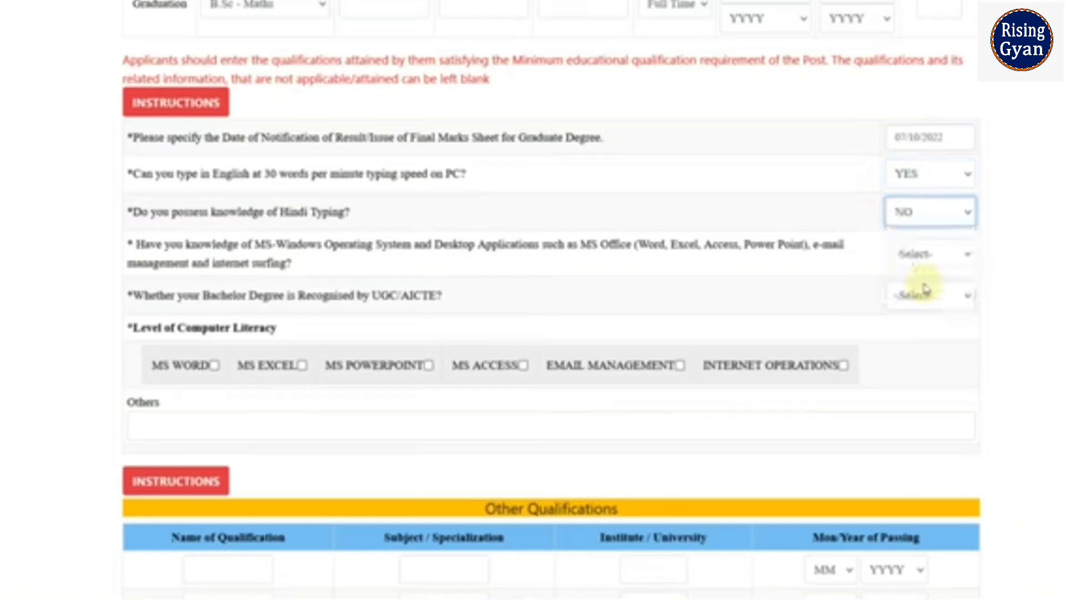
click(911, 255)
click(922, 305)
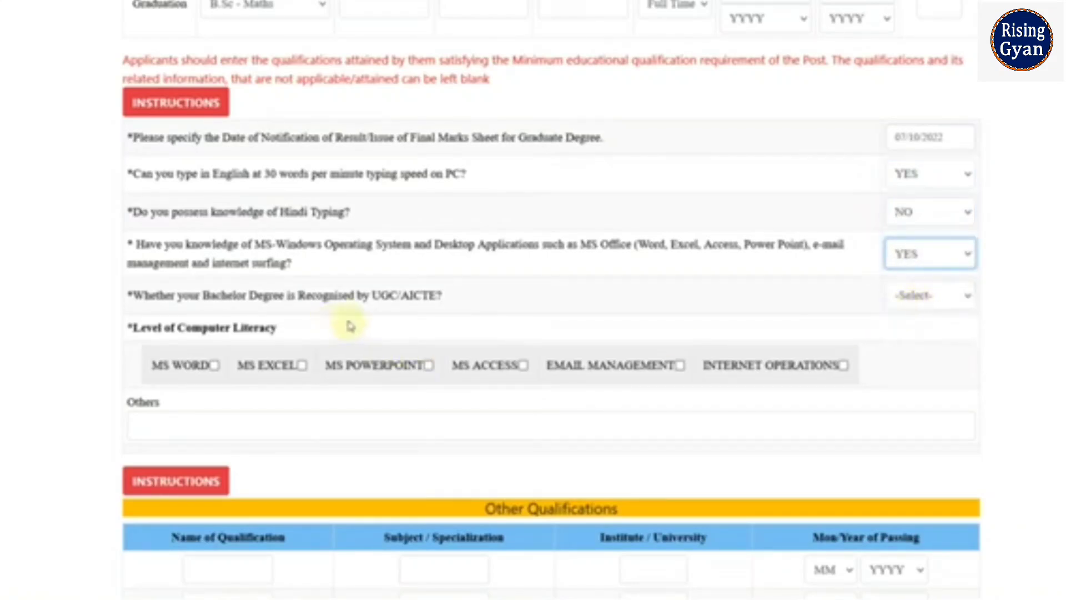
click(927, 297)
click(924, 346)
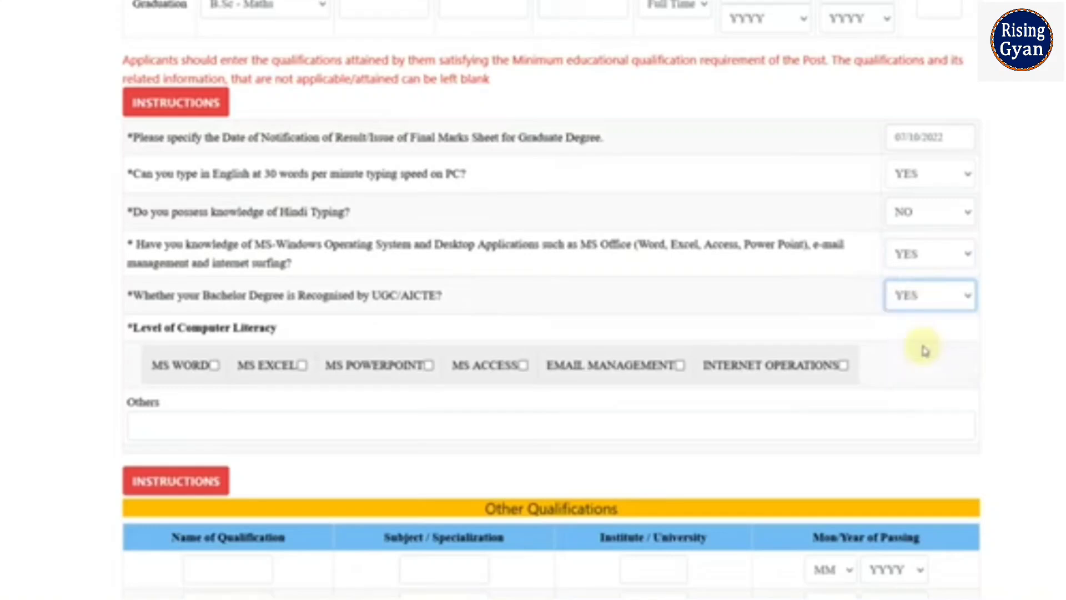
Tick MS WORD, MS EXCEL, MS POWERPOINT and INTERNET OPERATIONS as computer skills.
scroll(604, 353, down, 3)
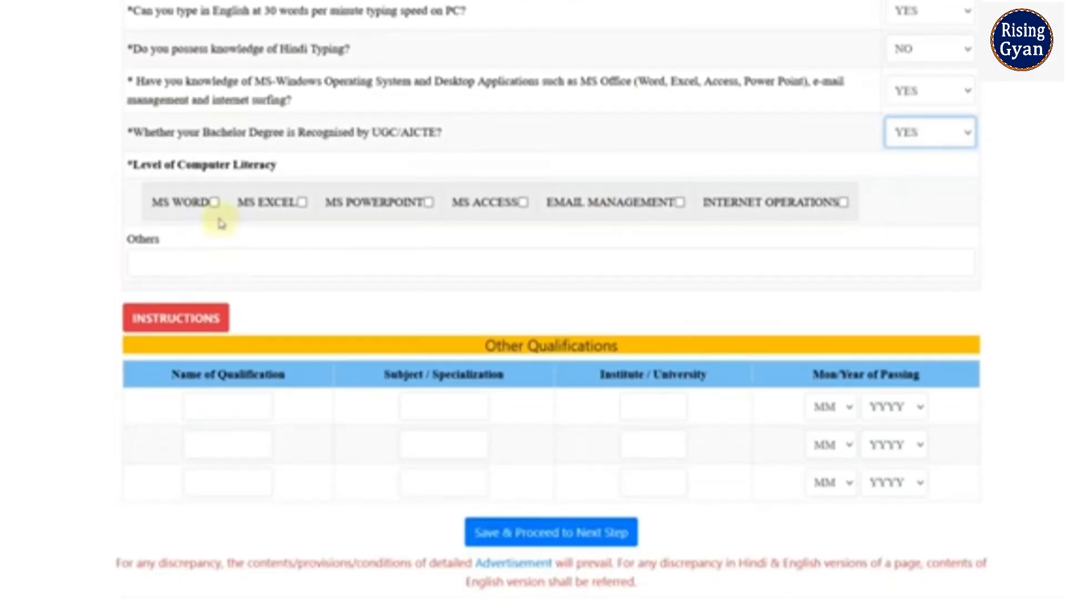
click(214, 202)
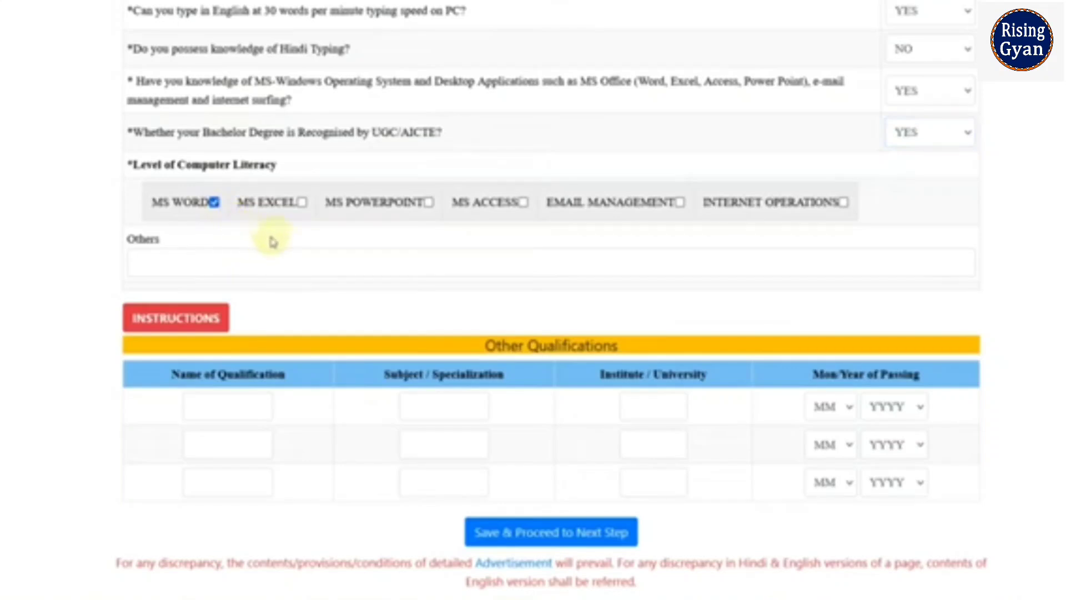
click(302, 202)
click(429, 202)
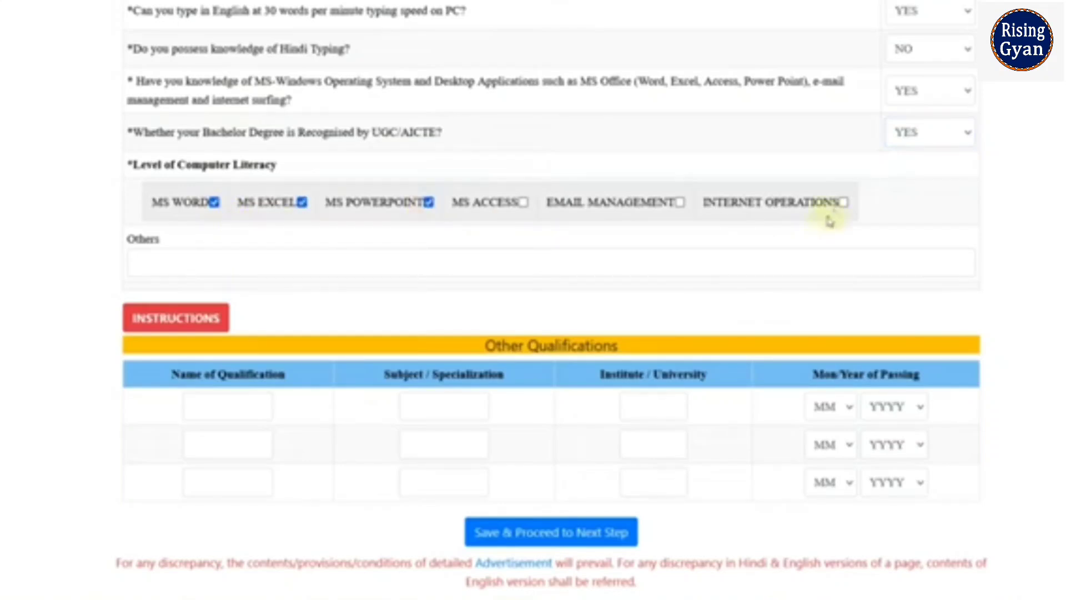
click(843, 203)
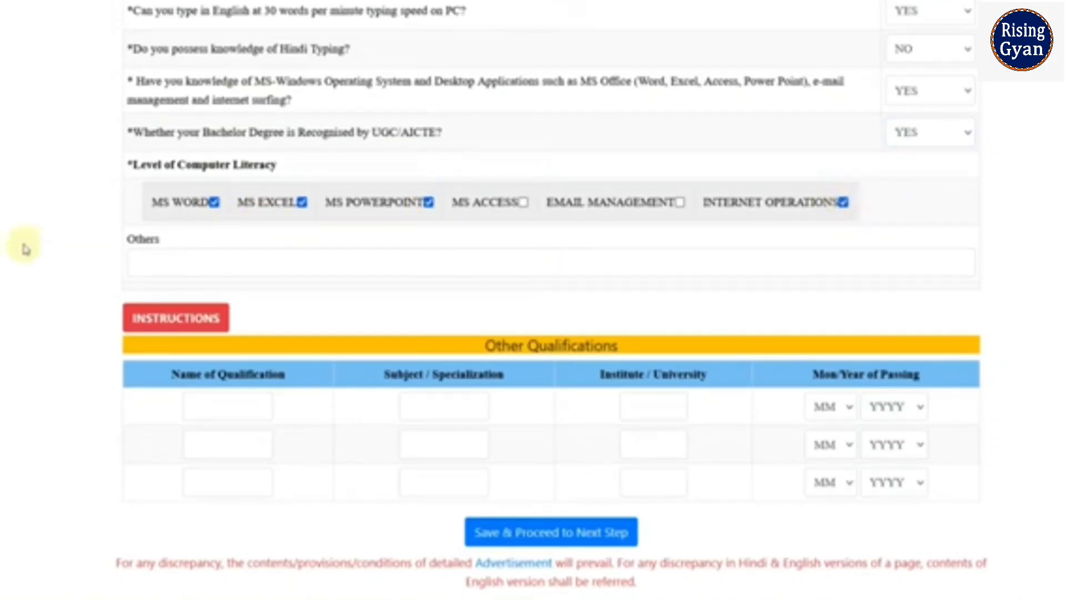
Save the qualifications and leave Work Experience empty to reach the Personal Details form.
scroll(900, 239, down, 1)
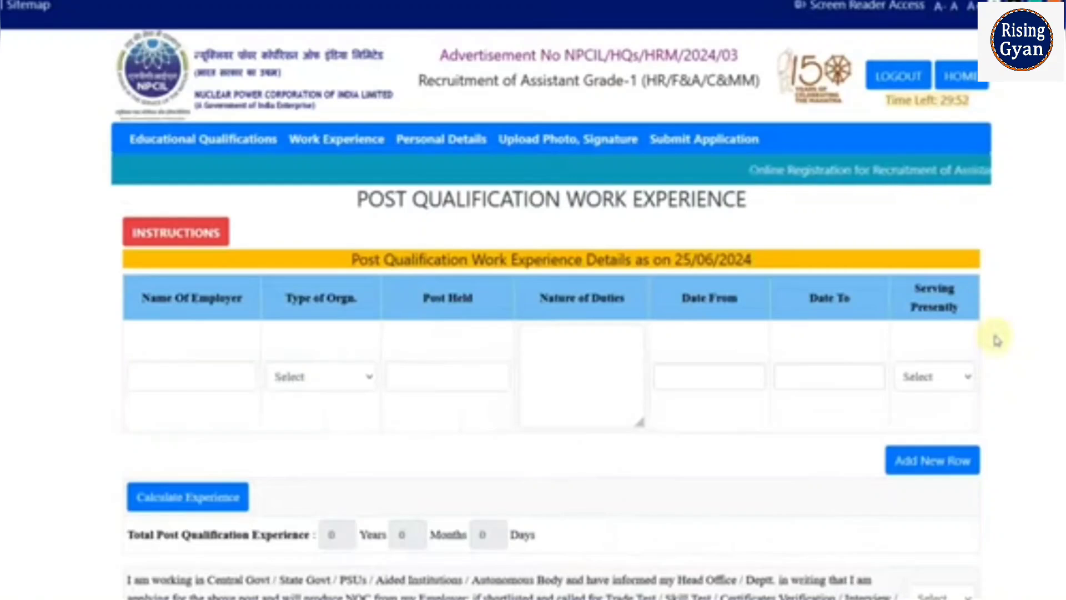
scroll(998, 339, down, 2)
scroll(997, 339, down, 1)
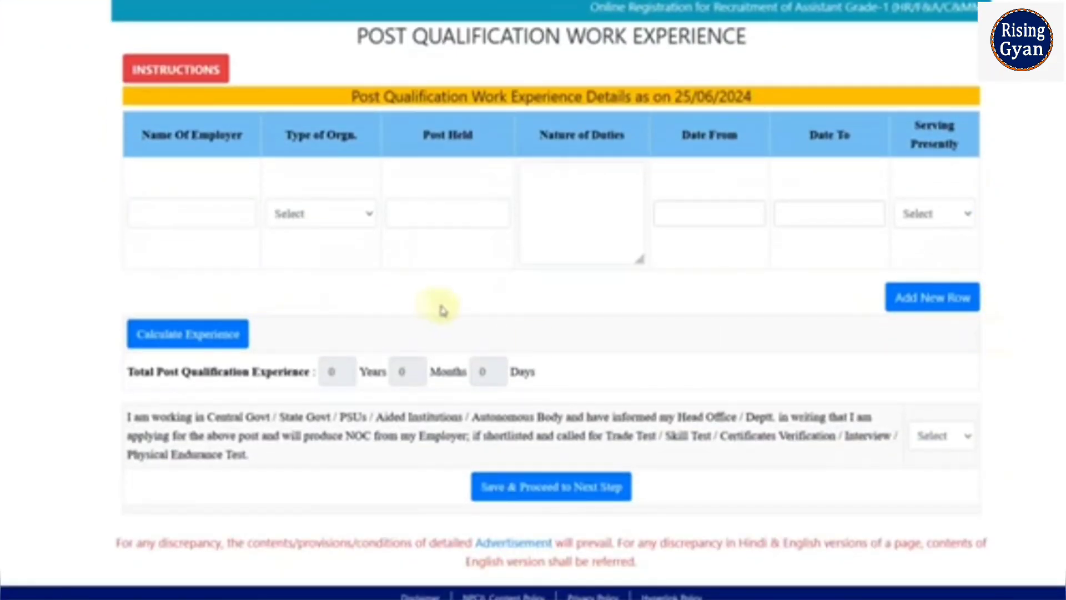
click(564, 498)
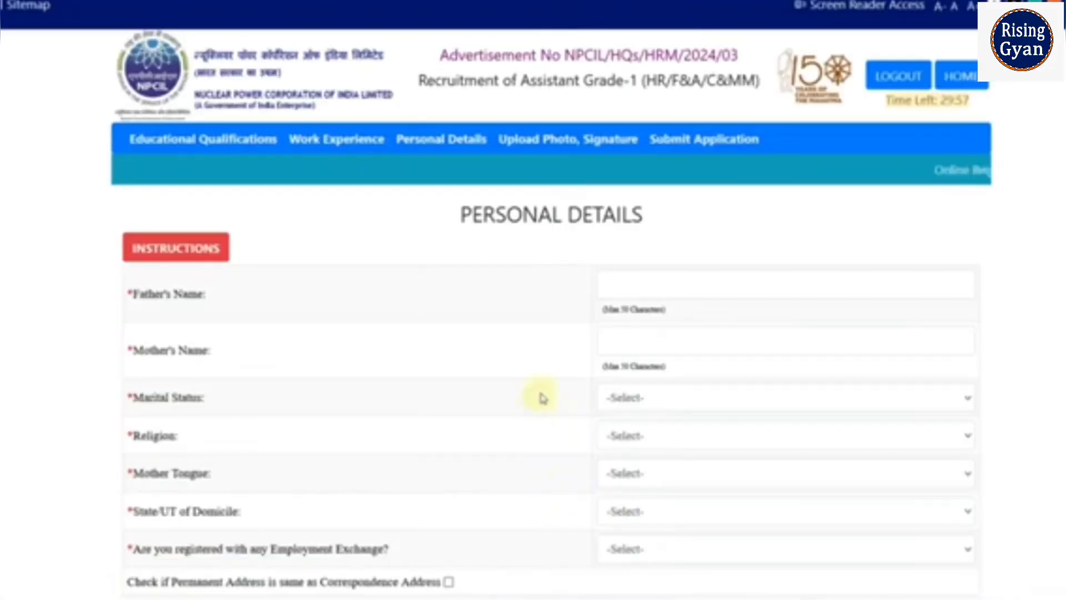
Enter the father's and mother's names, and set marital status Single and religion Hindu.
click(630, 287)
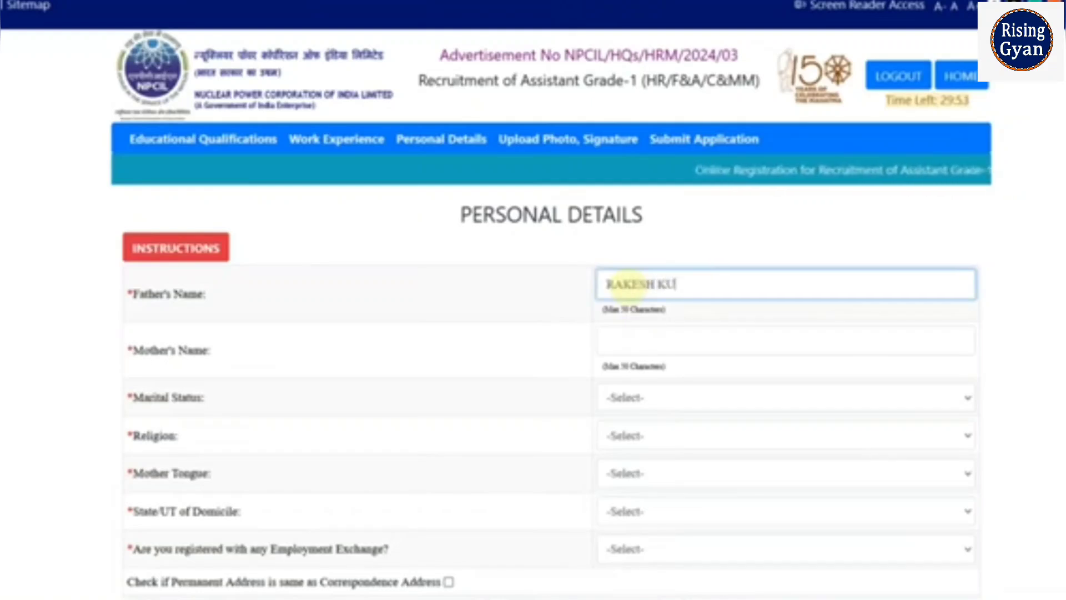
key(Tab)
text(REE)
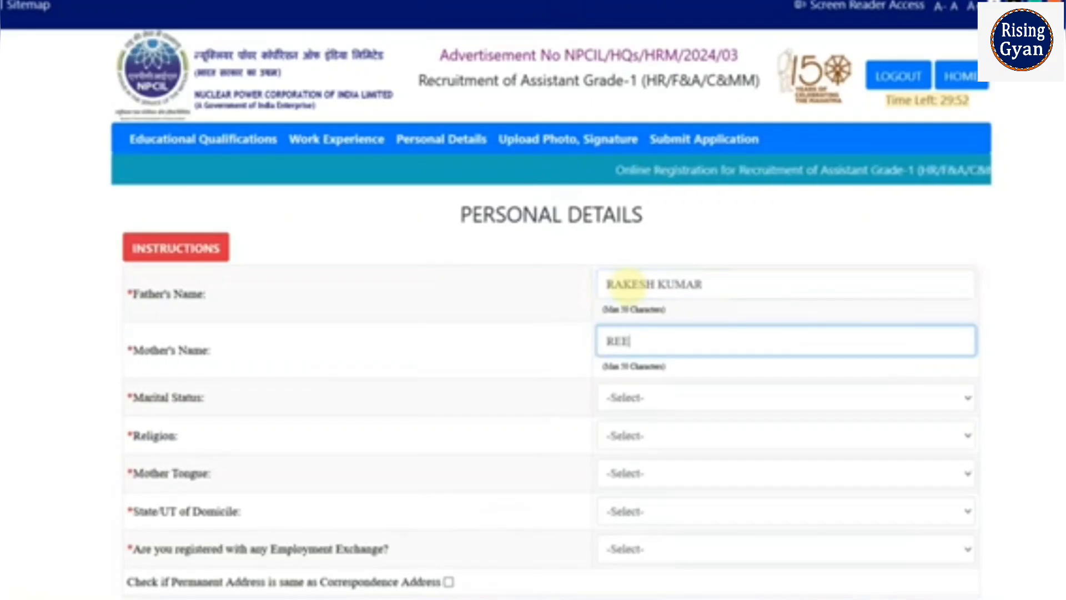
text(NA)
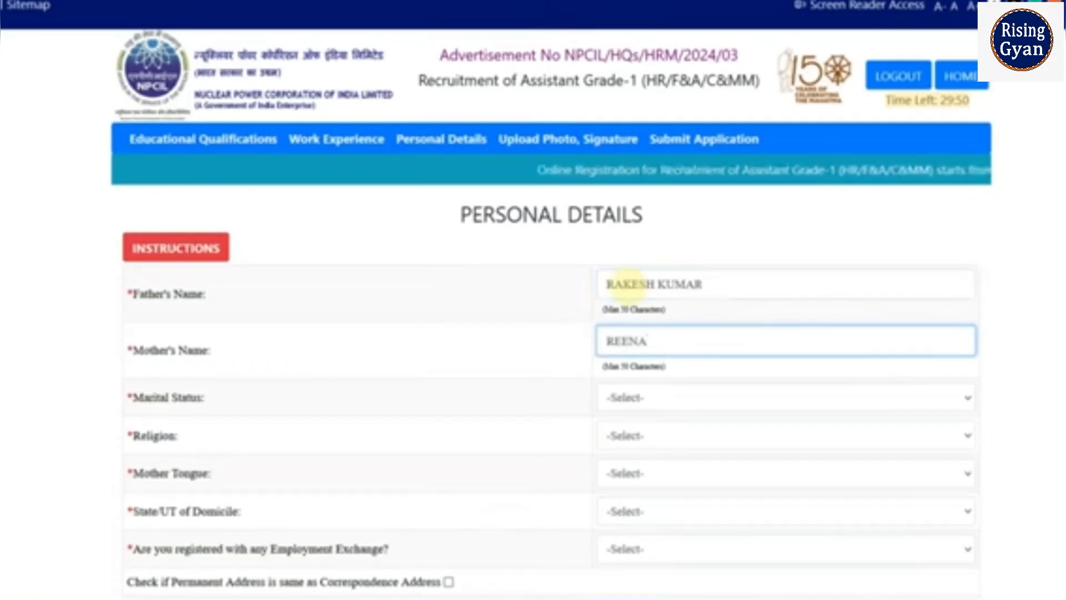
click(638, 396)
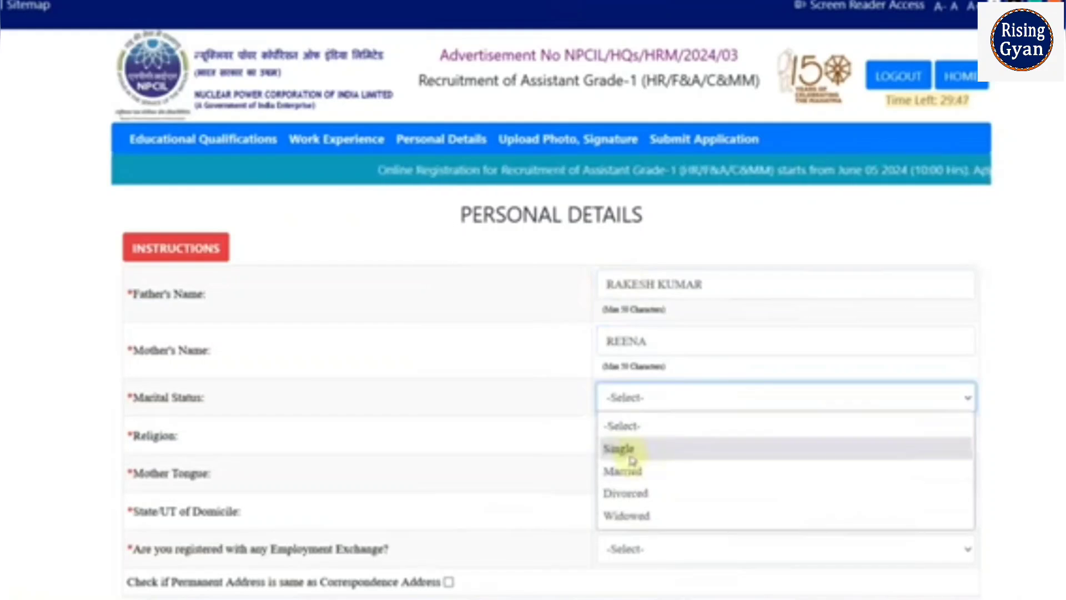
click(626, 447)
click(630, 442)
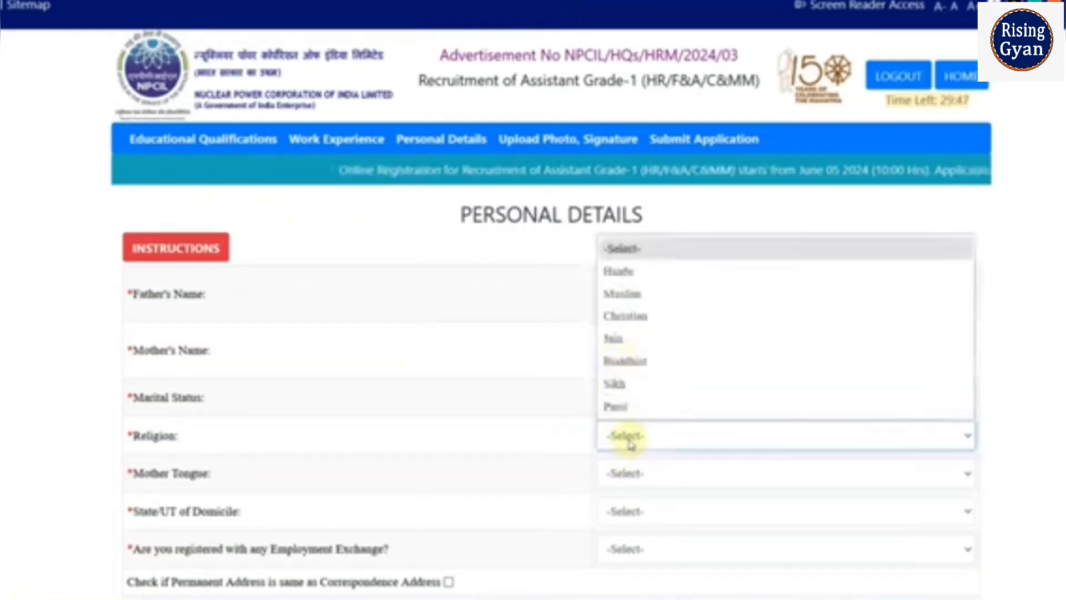
click(622, 272)
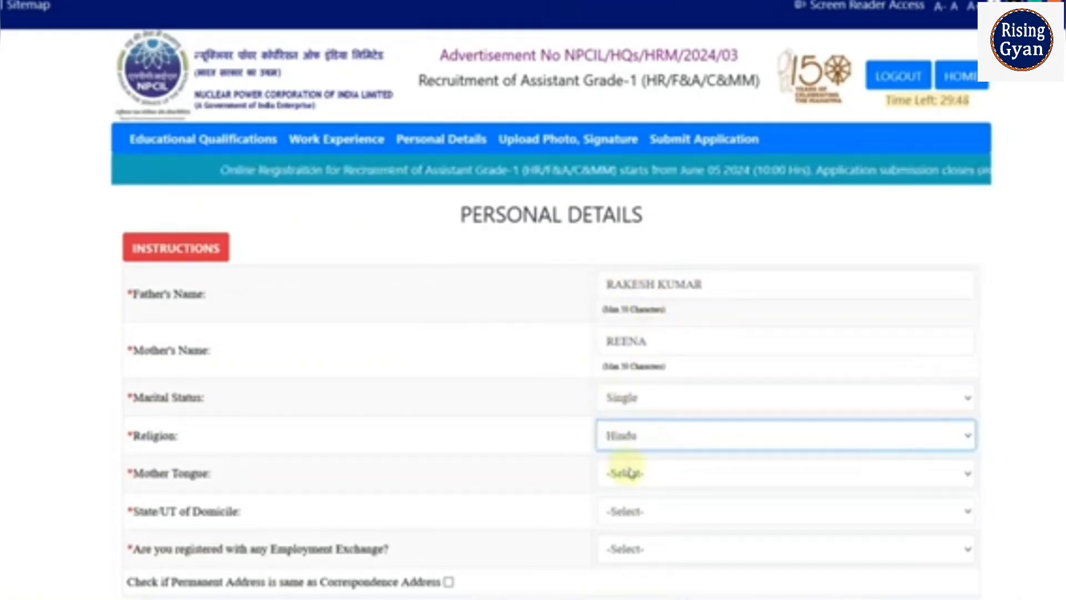
Set mother tongue HINDI, domicile RAJASTHAN, and employment exchange registration NO.
click(623, 473)
scroll(675, 265, down, 10)
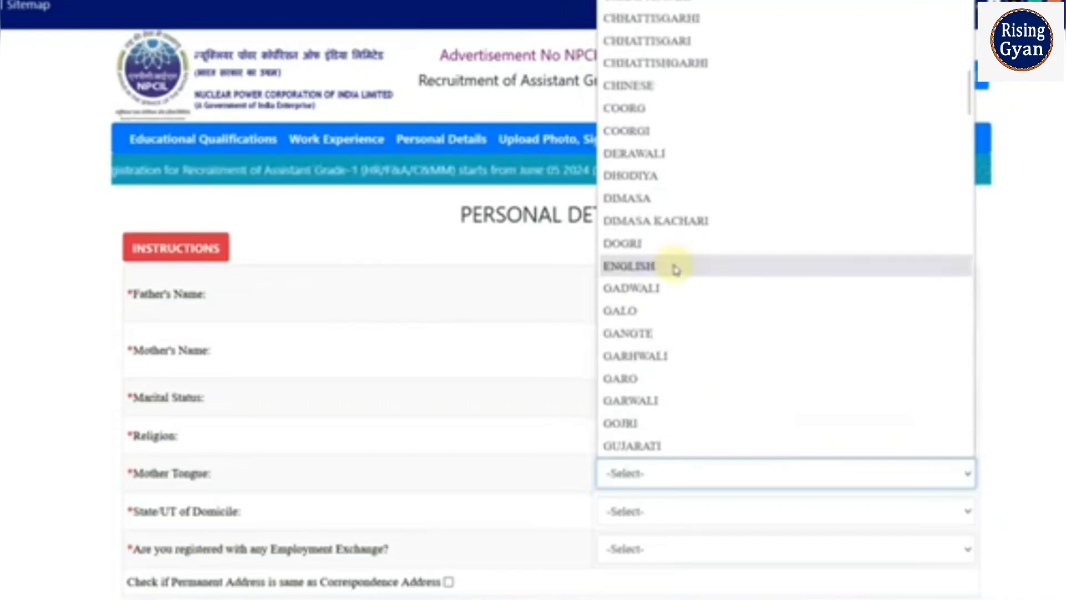
scroll(675, 265, down, 2)
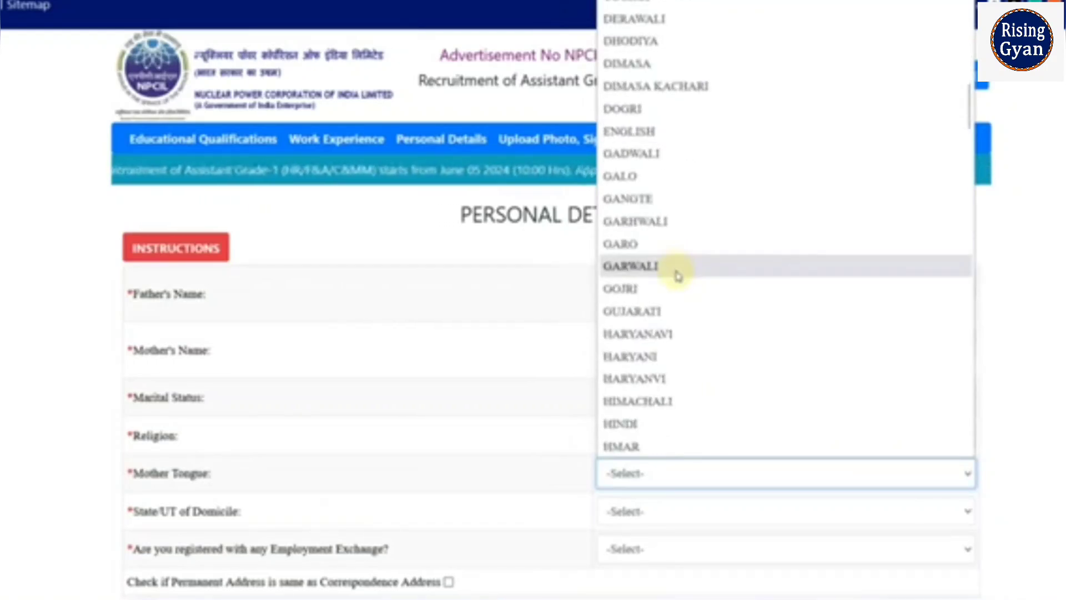
click(683, 424)
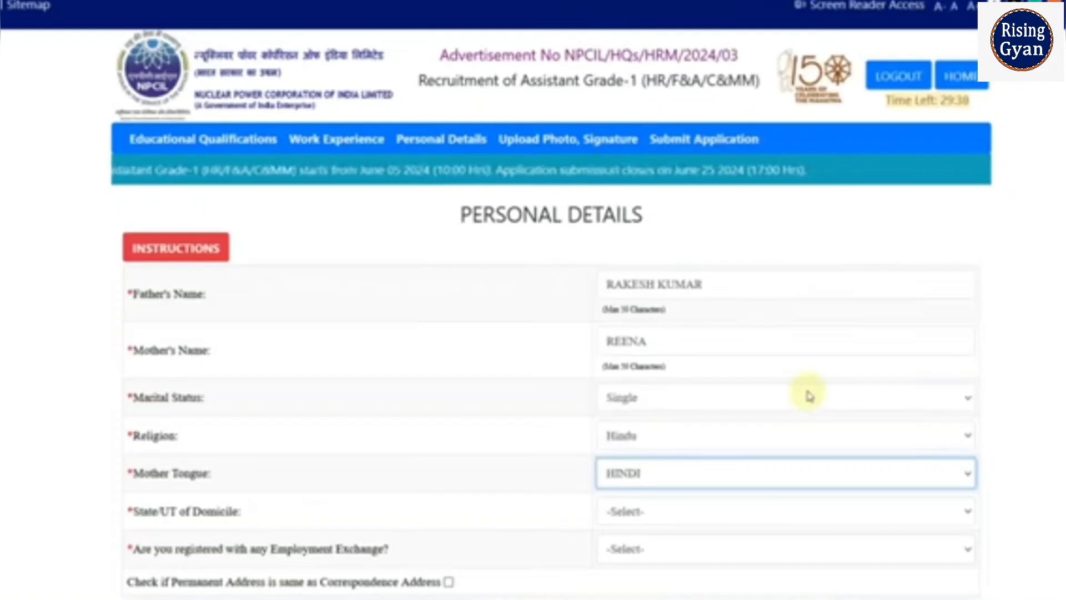
scroll(805, 395, down, 3)
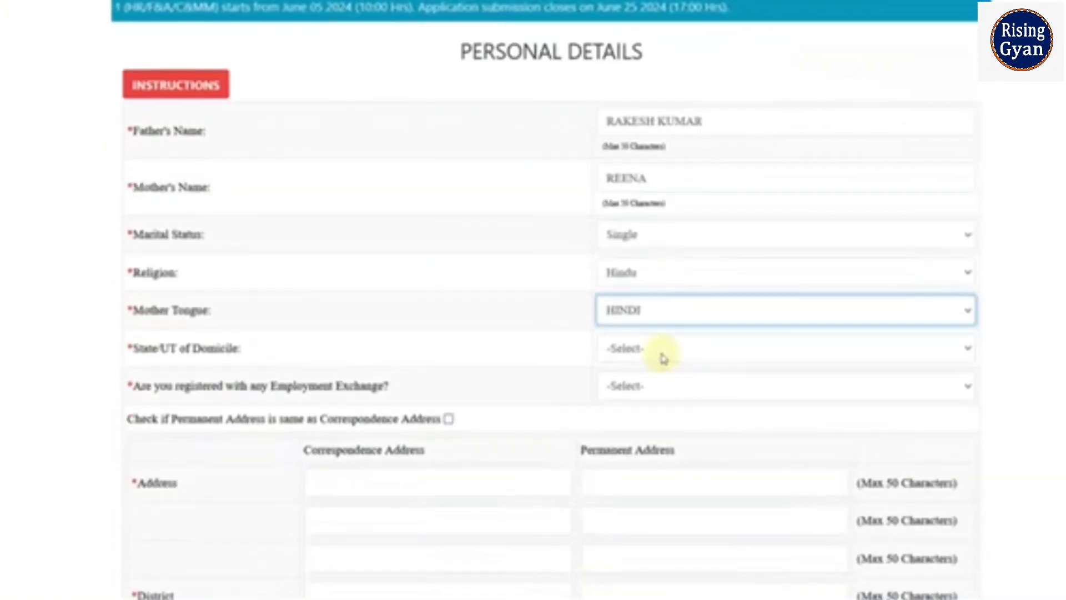
click(662, 354)
scroll(605, 291, down, 5)
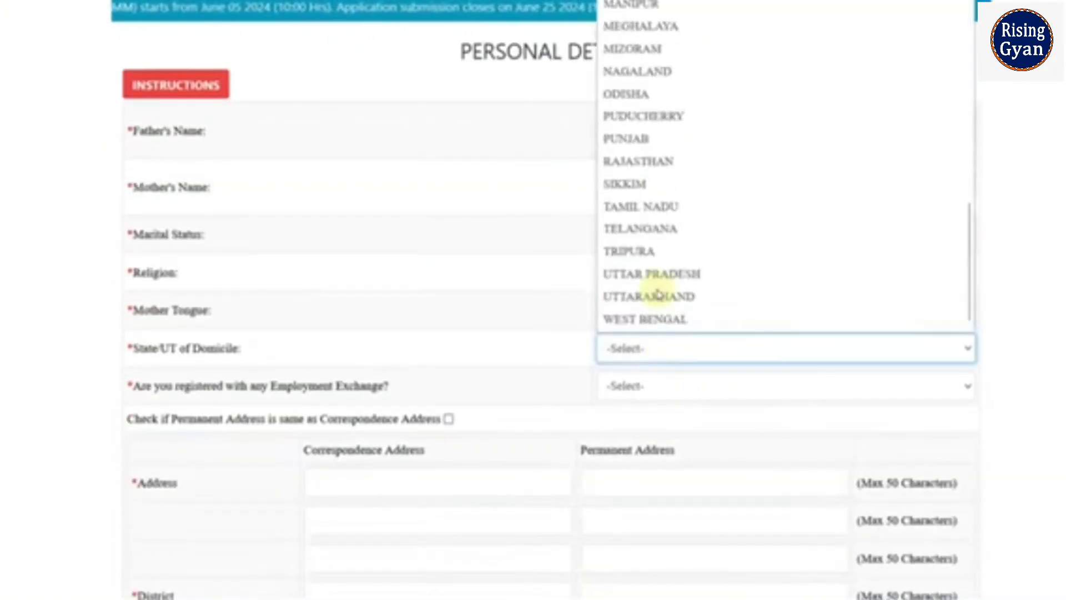
click(647, 161)
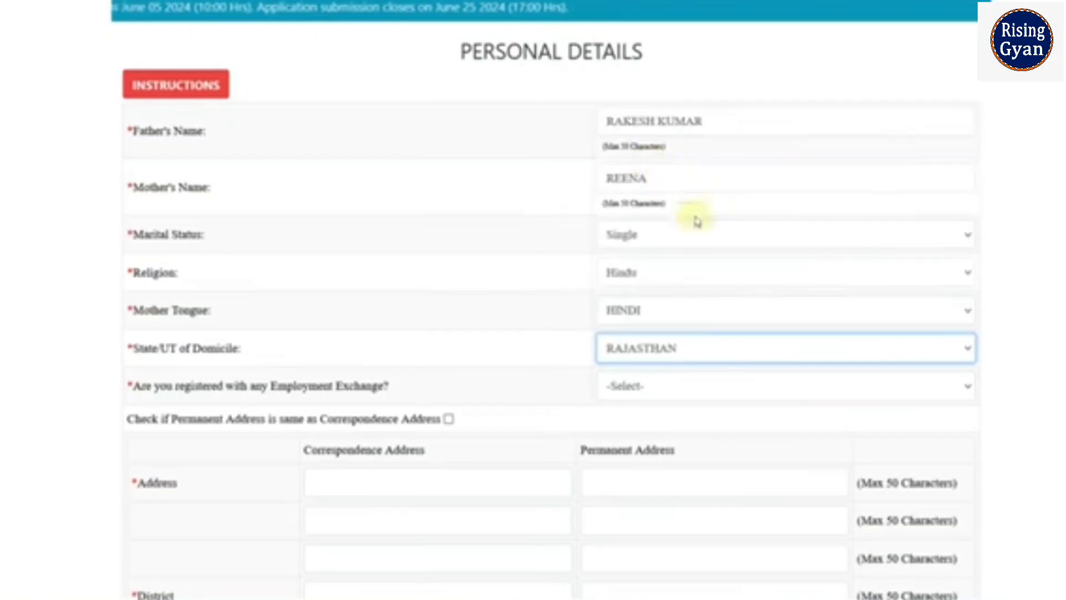
click(618, 388)
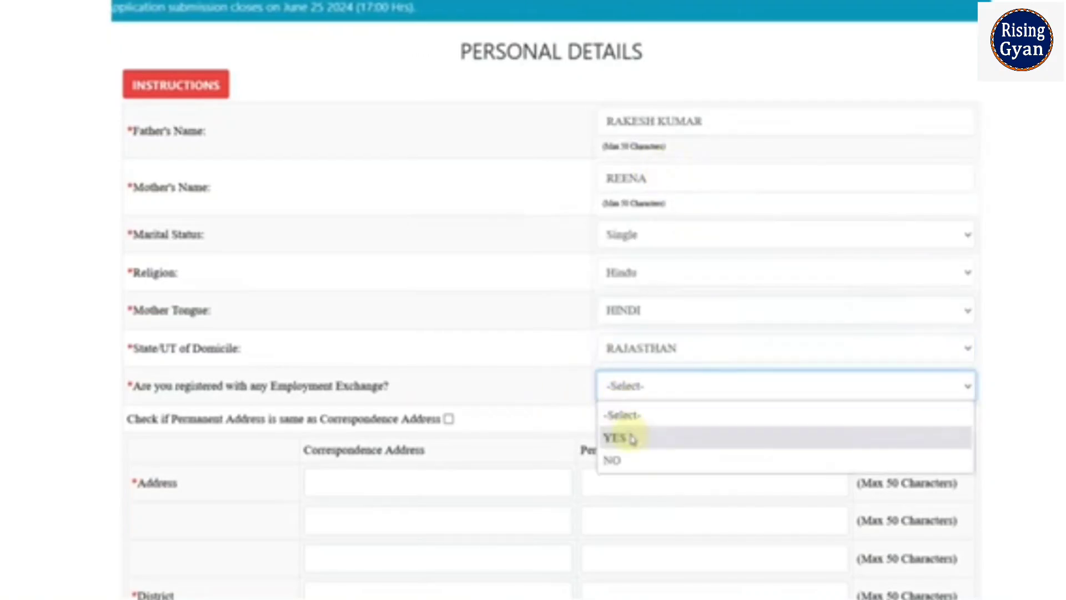
click(627, 434)
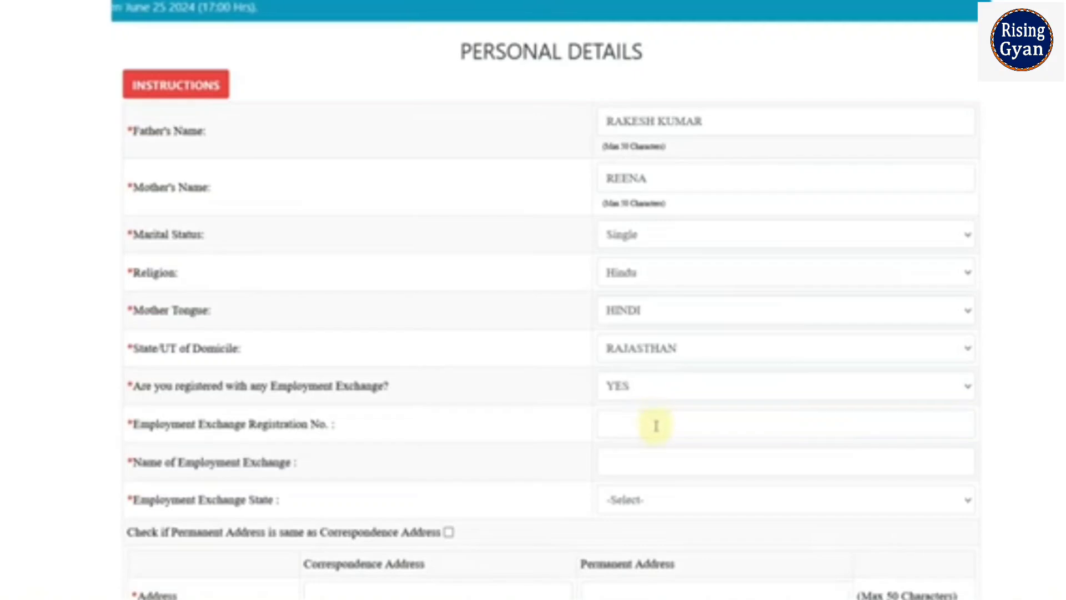
click(631, 394)
click(629, 460)
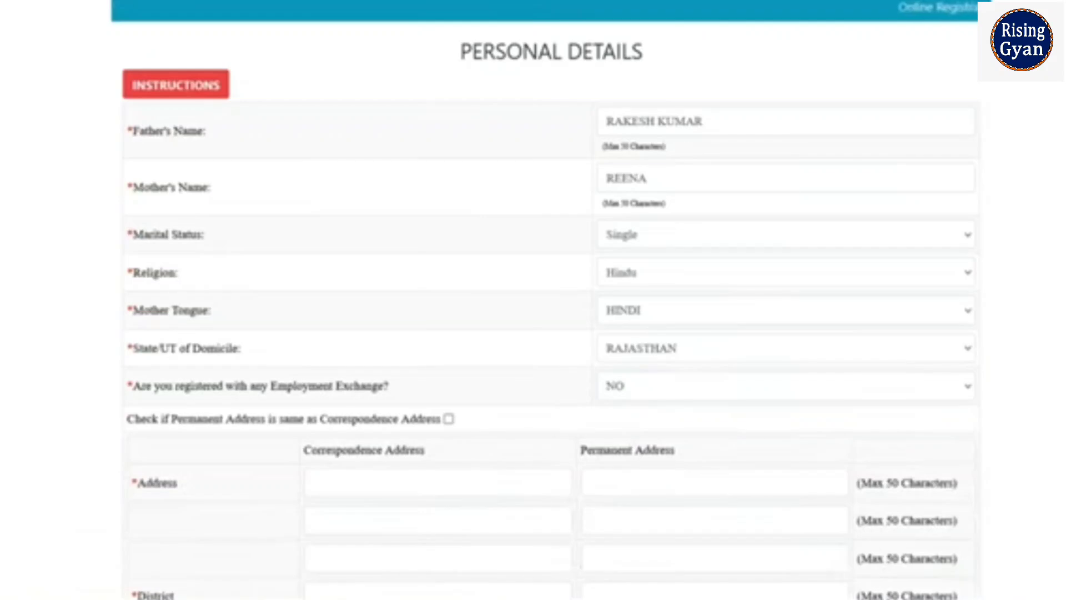
scroll(550, 333, down, 5)
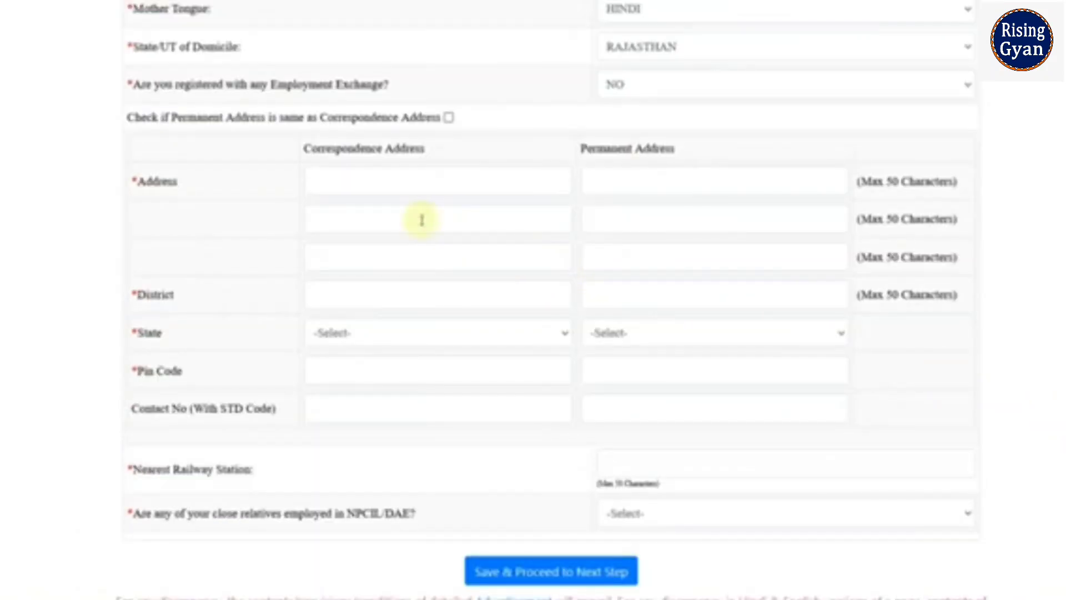
Fill in the correspondence address, district, state RAJASTHAN and pin code.
click(383, 191)
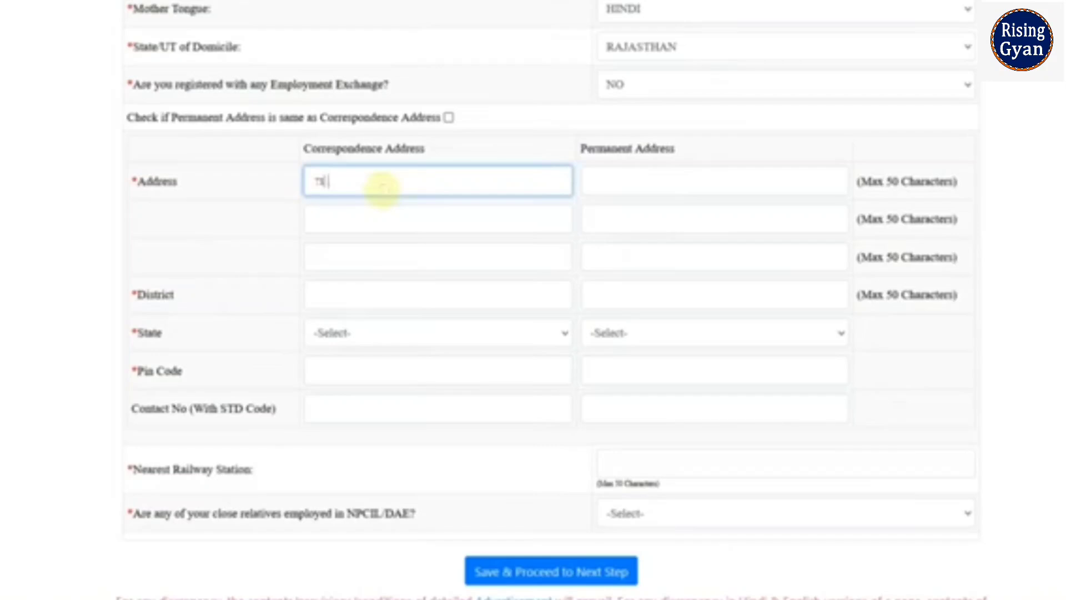
key(Tab)
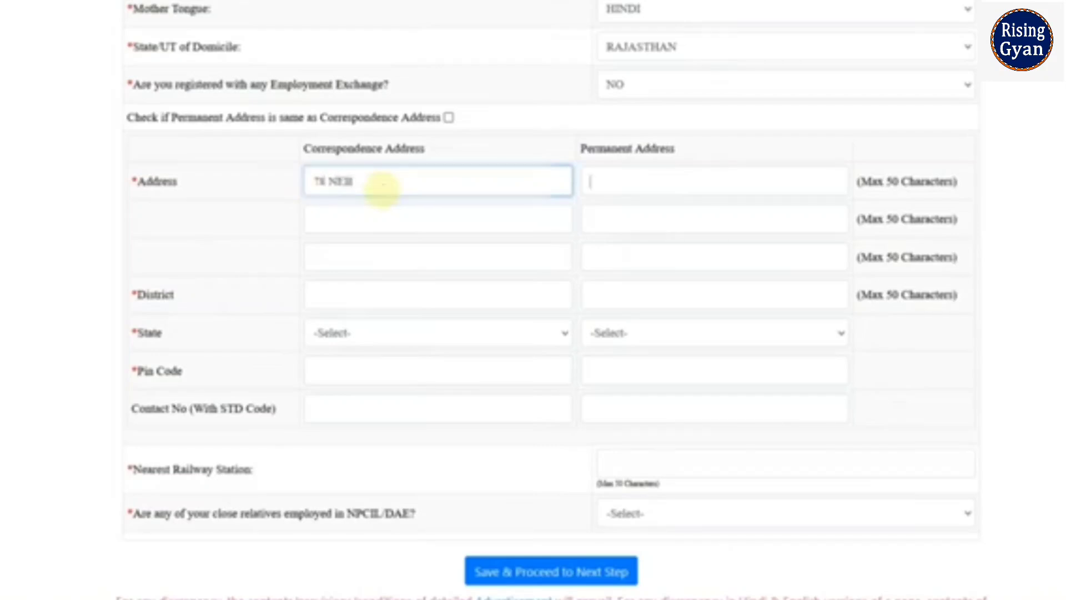
click(376, 301)
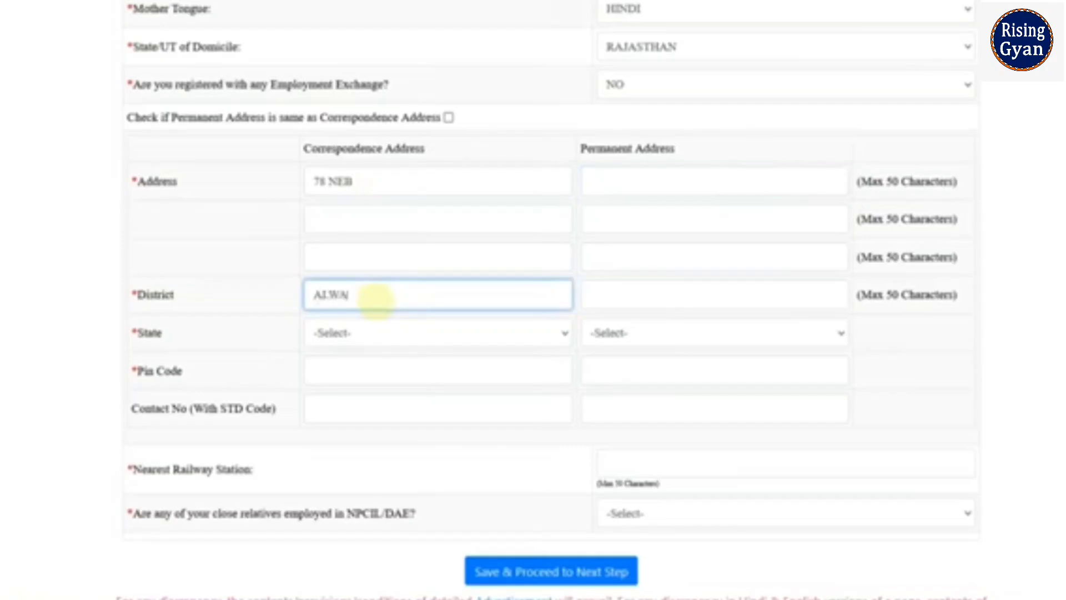
click(385, 328)
scroll(386, 280, down, 5)
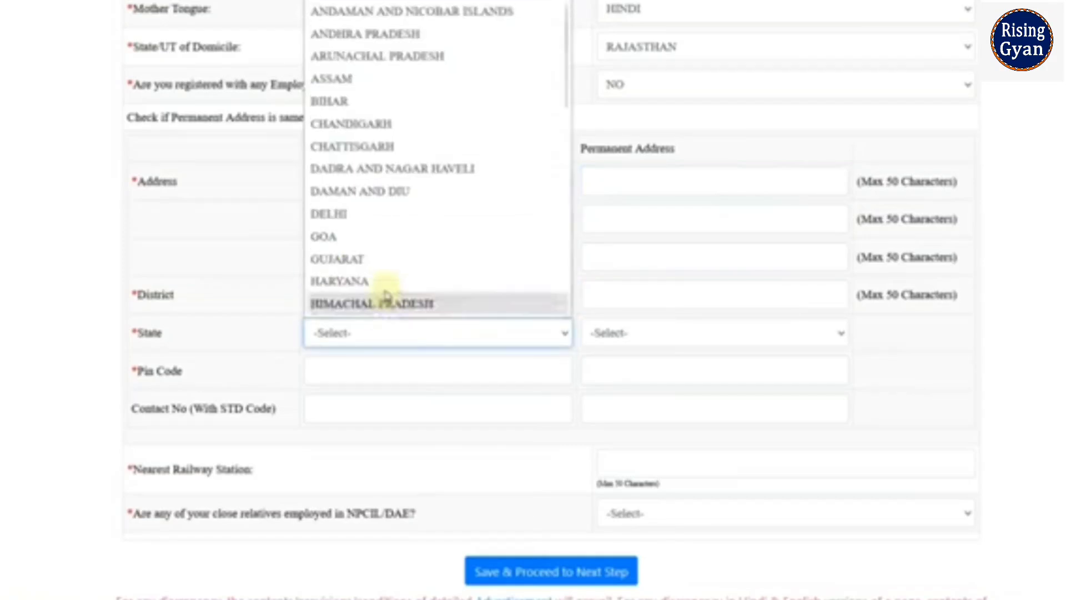
click(345, 146)
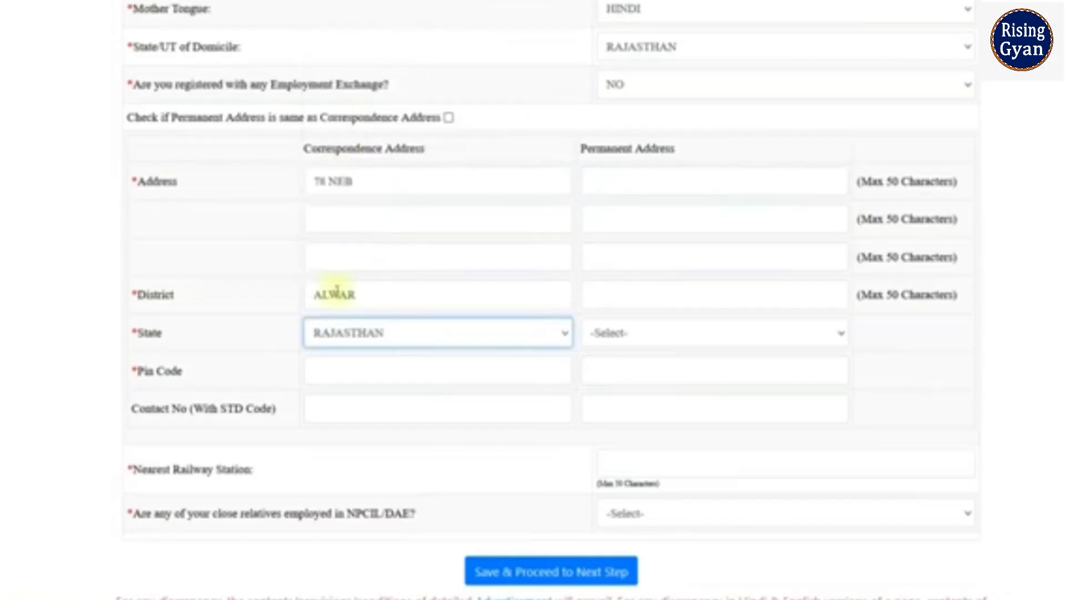
click(330, 380)
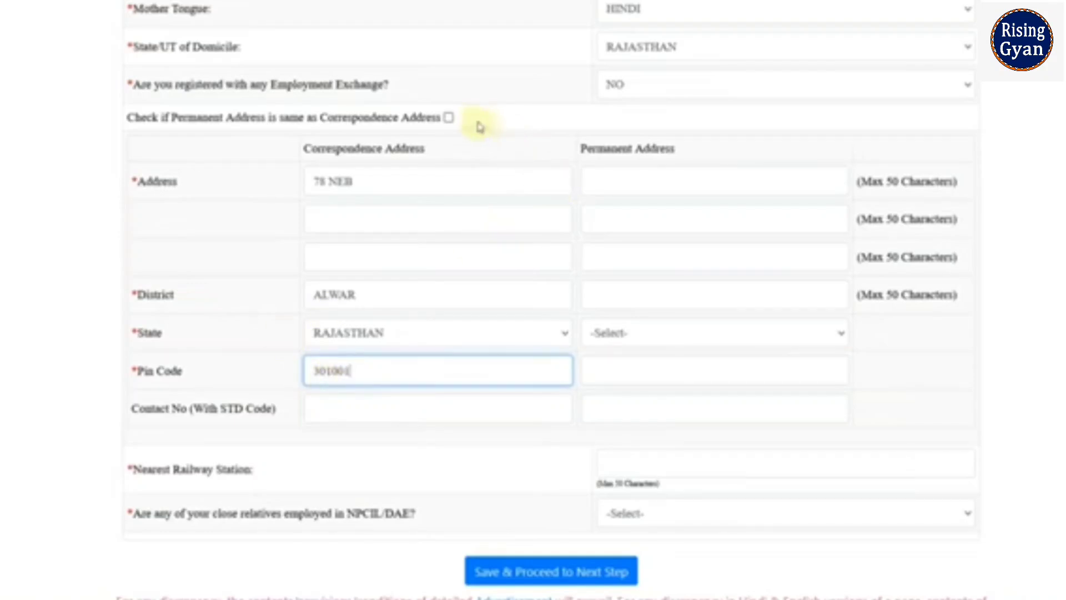
Copy the correspondence address into the permanent address with the same-address checkbox.
click(450, 124)
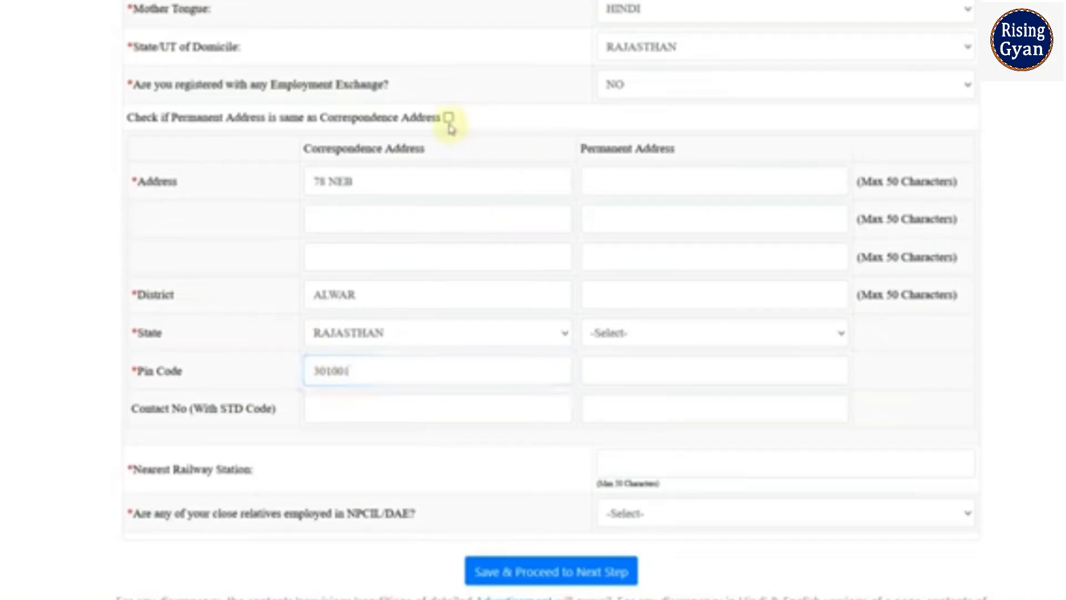
click(449, 118)
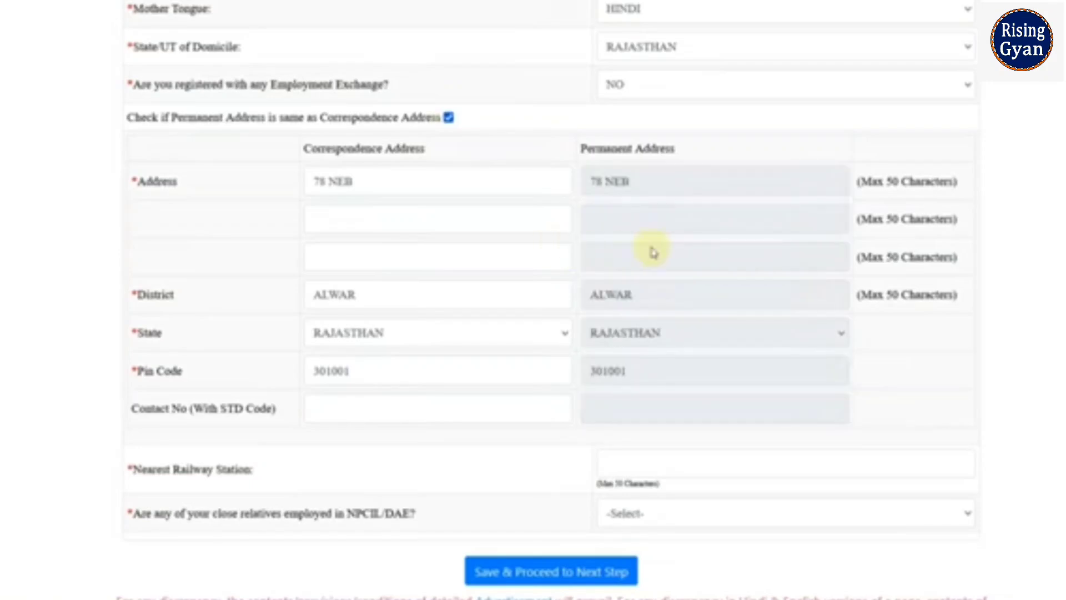
scroll(624, 443, down, 2)
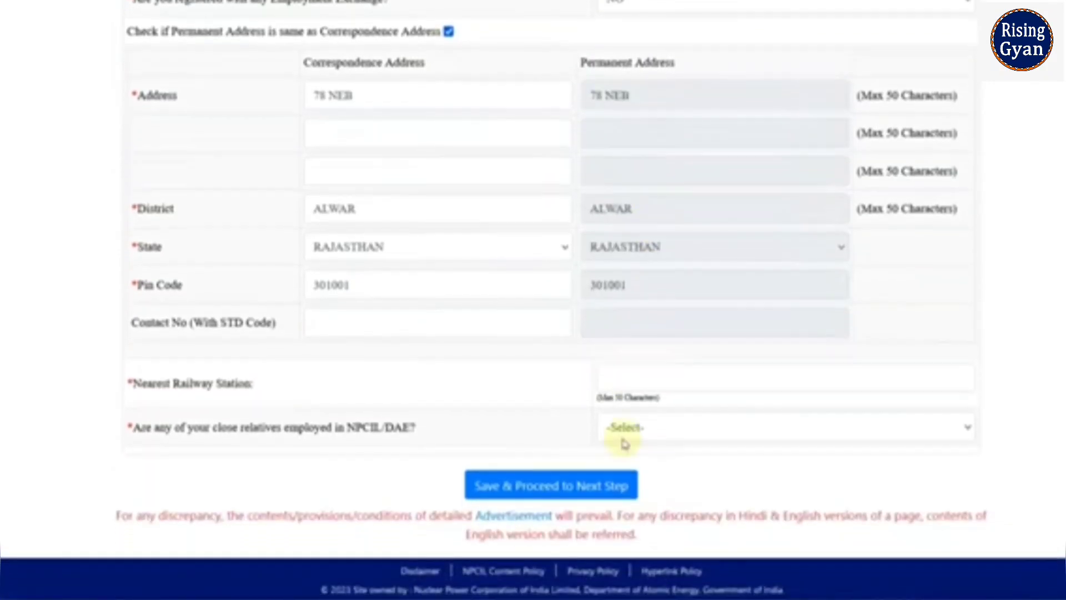
Enter the nearest railway station, answer NO for relatives in NPCIL/DAE, and save.
click(615, 382)
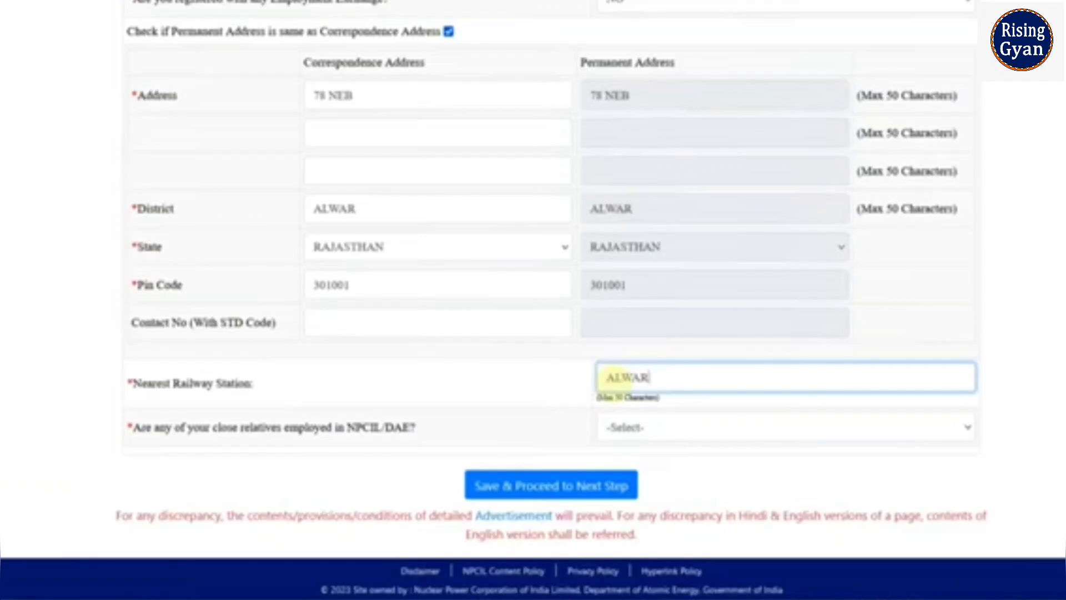
click(644, 432)
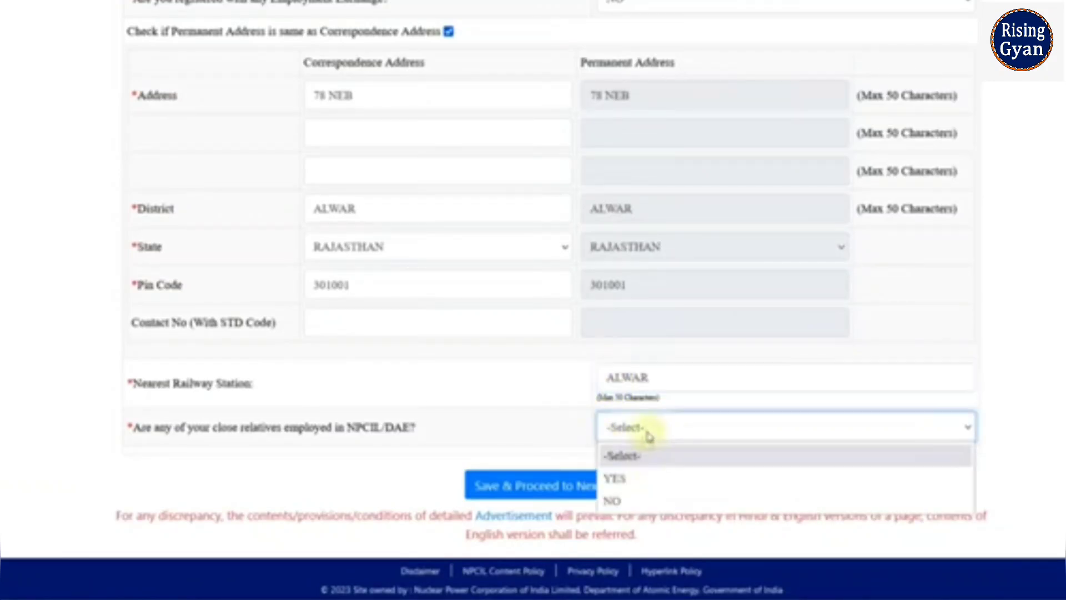
click(644, 476)
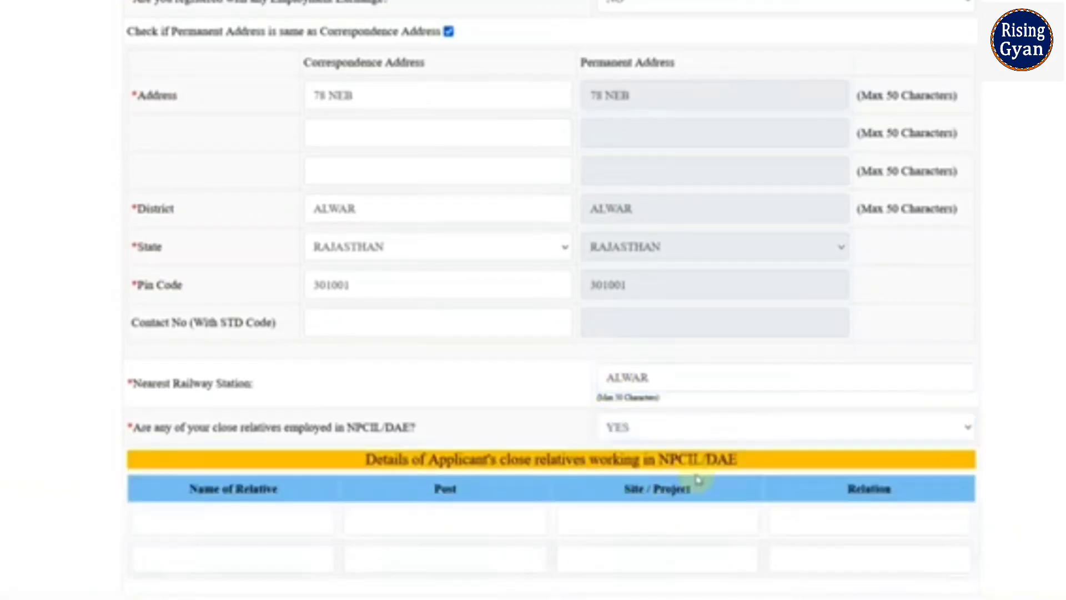
scroll(698, 479, down, 2)
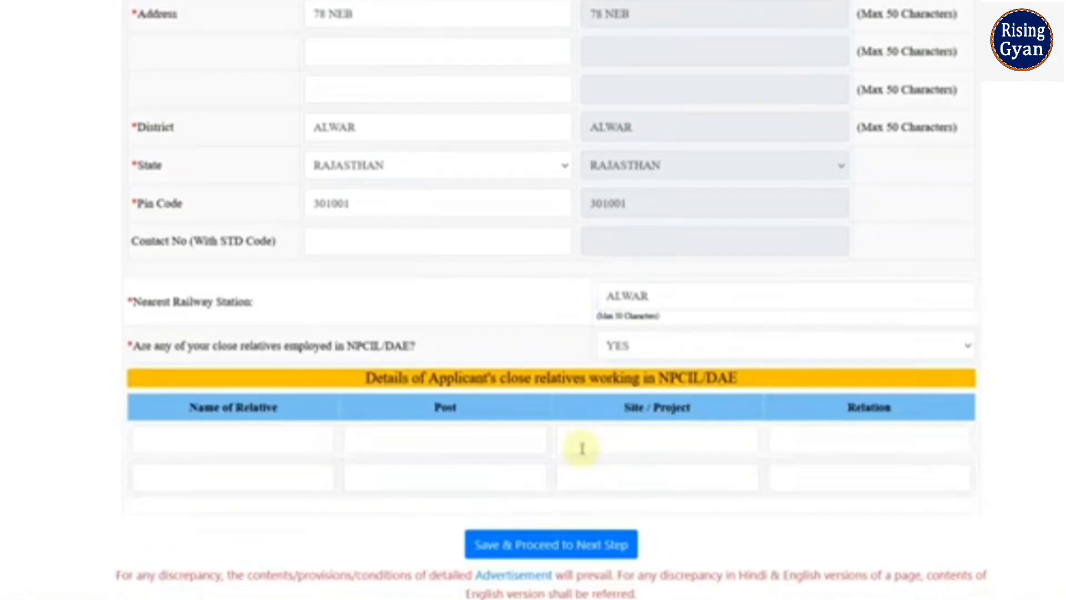
click(622, 344)
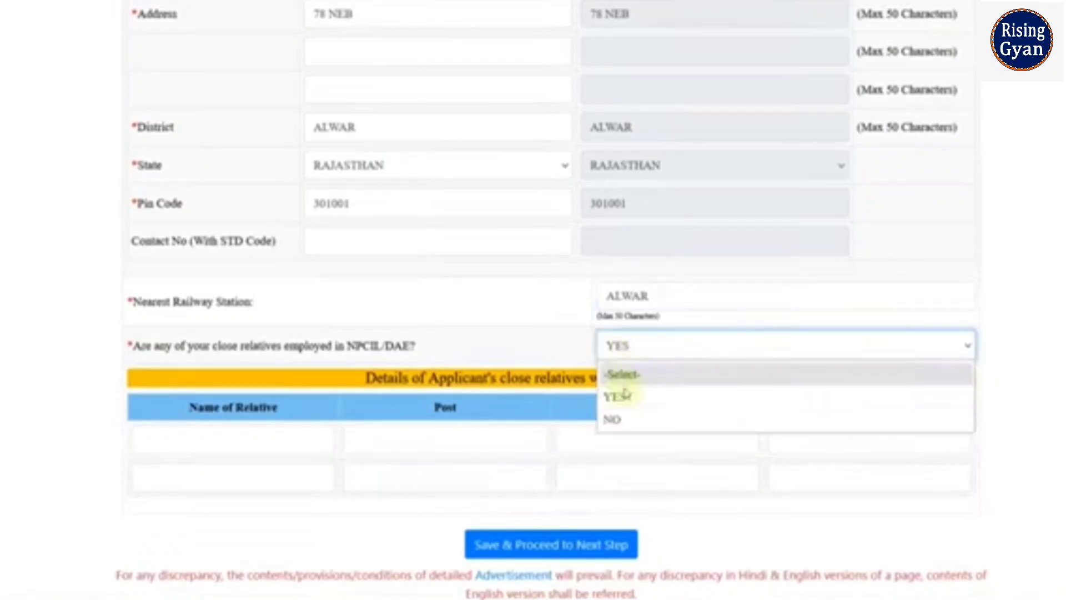
click(633, 417)
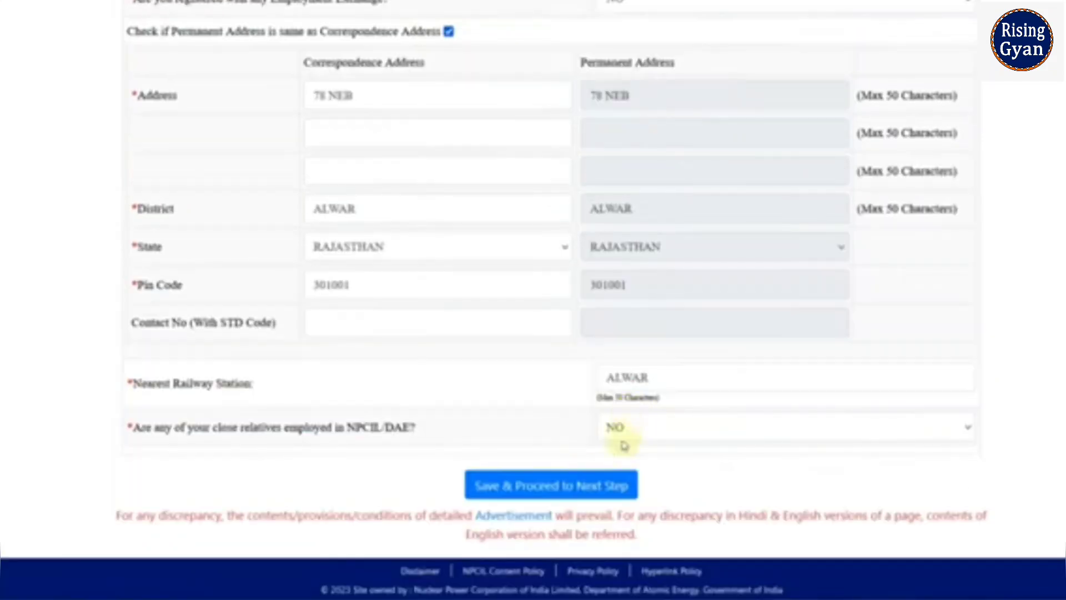
click(530, 491)
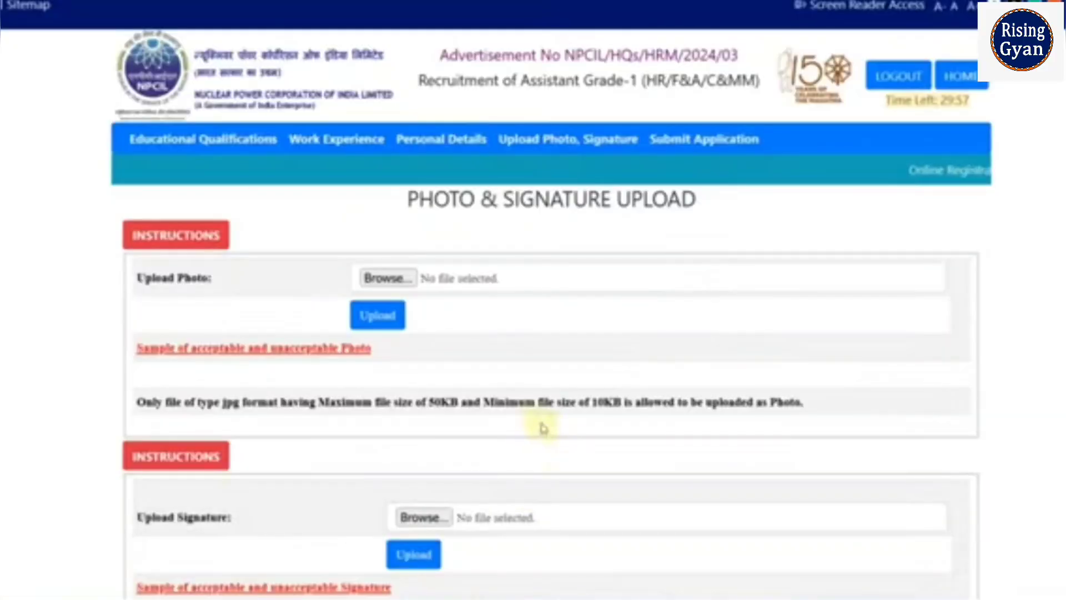
View the sample acceptable and unacceptable photo and signature PDFs.
click(313, 349)
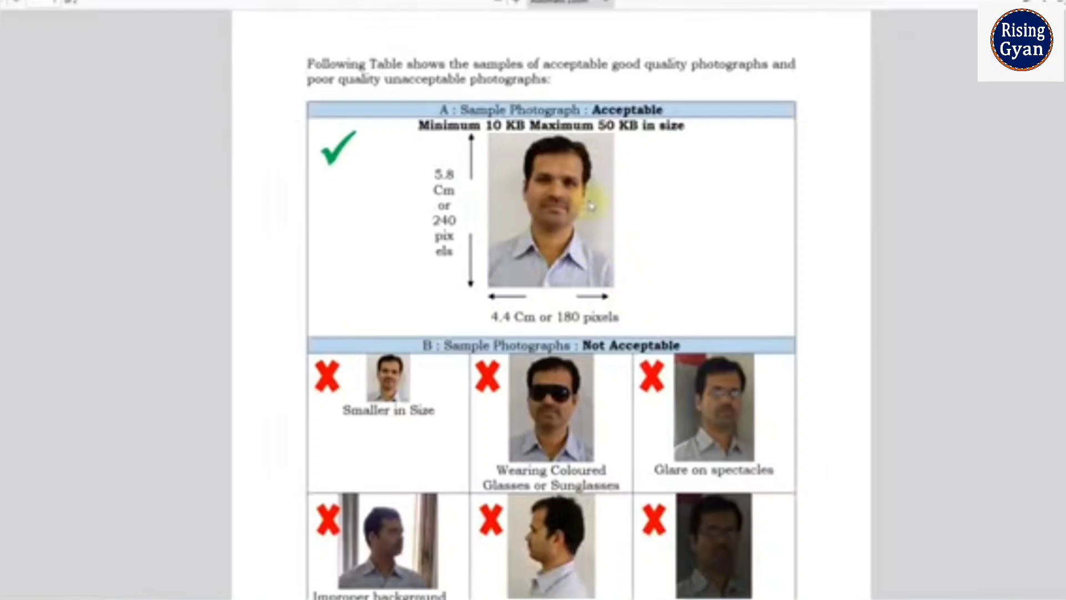
click(477, 1)
scroll(376, 281, down, 3)
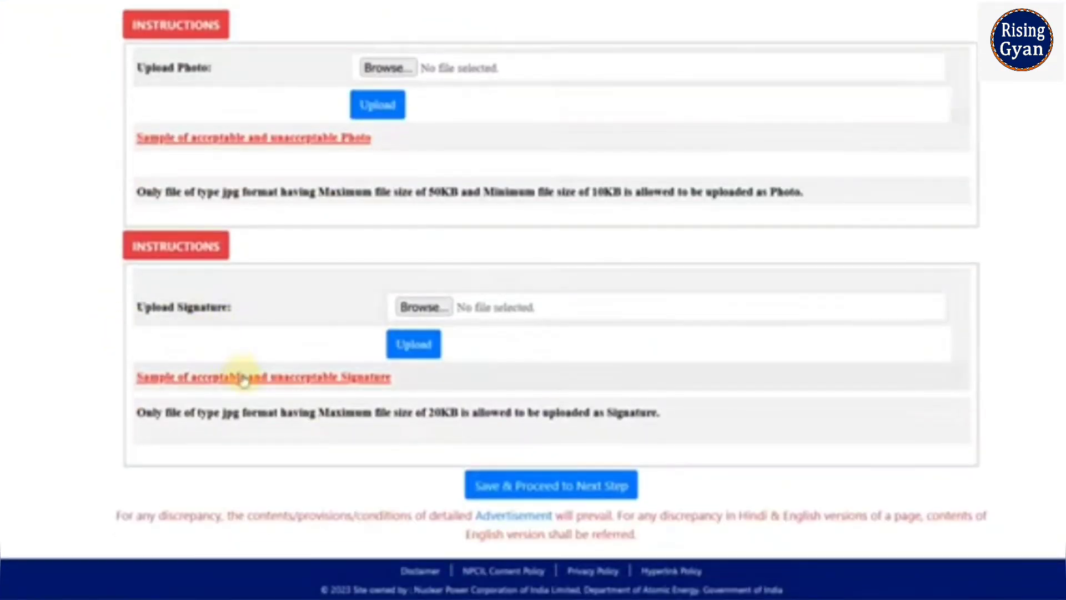
click(238, 377)
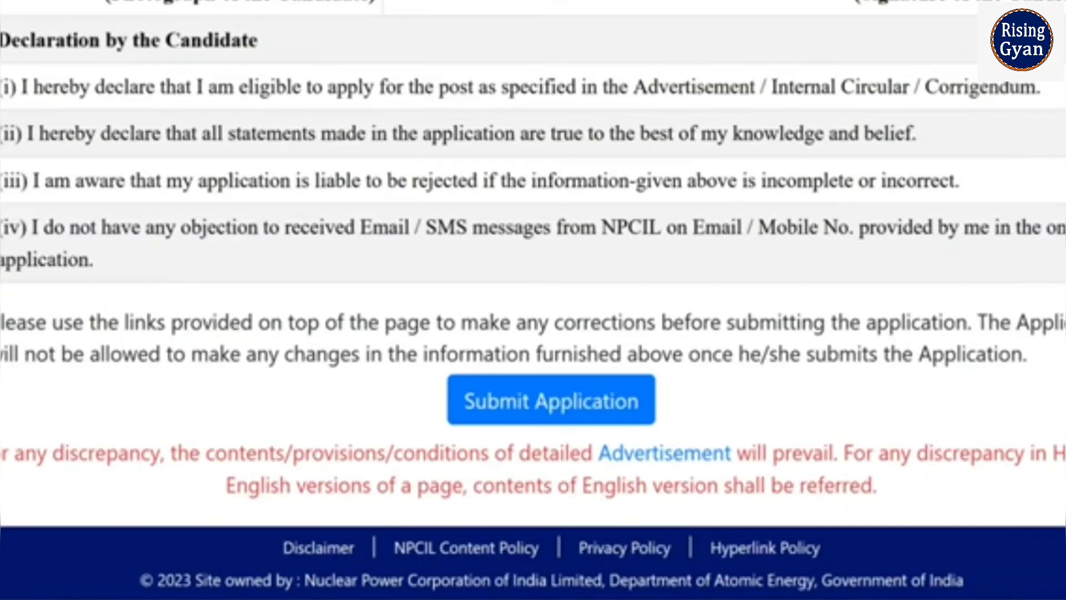
Submit the application, confirm the submission, and dismiss the success alert.
click(576, 414)
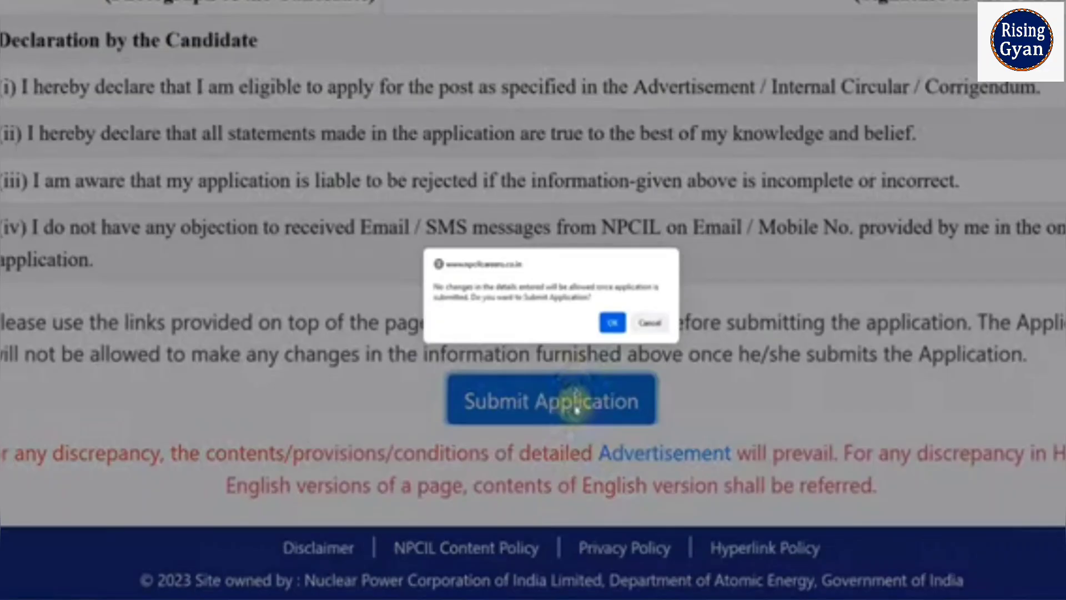
click(613, 329)
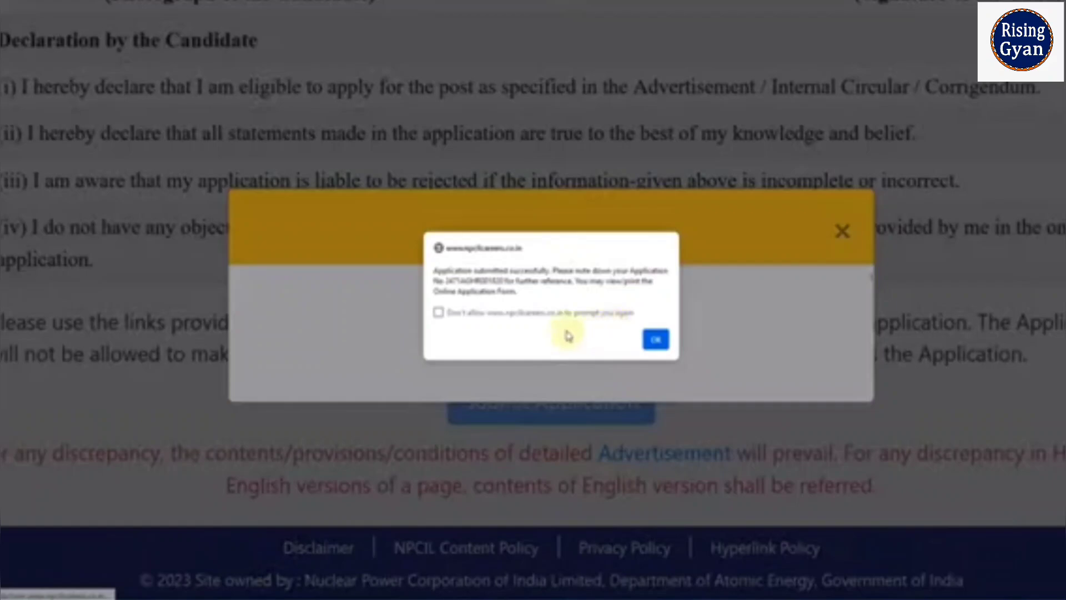
click(655, 340)
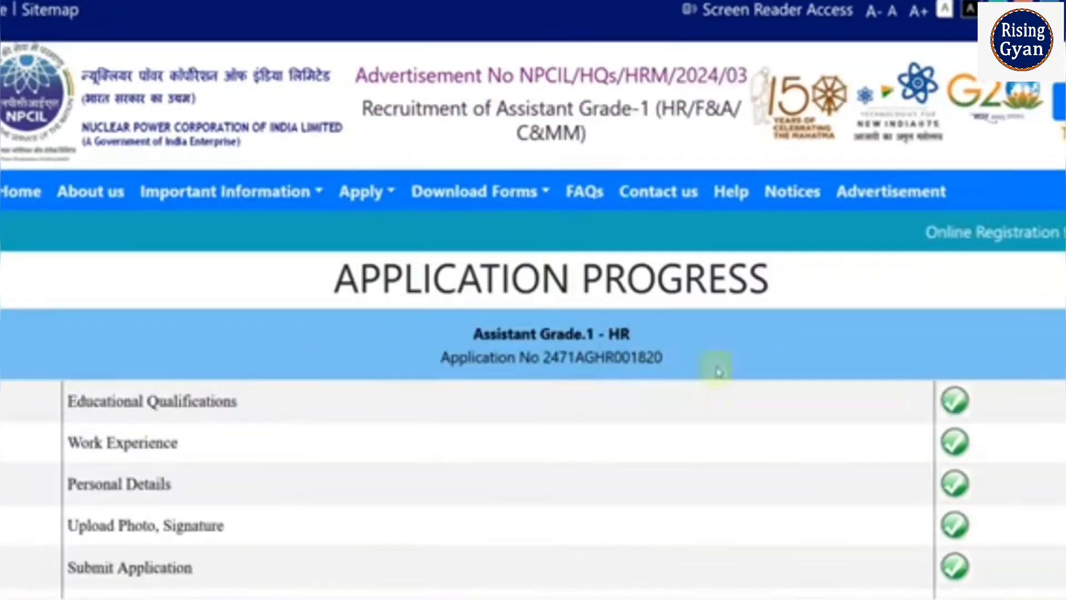
scroll(714, 368, down, 5)
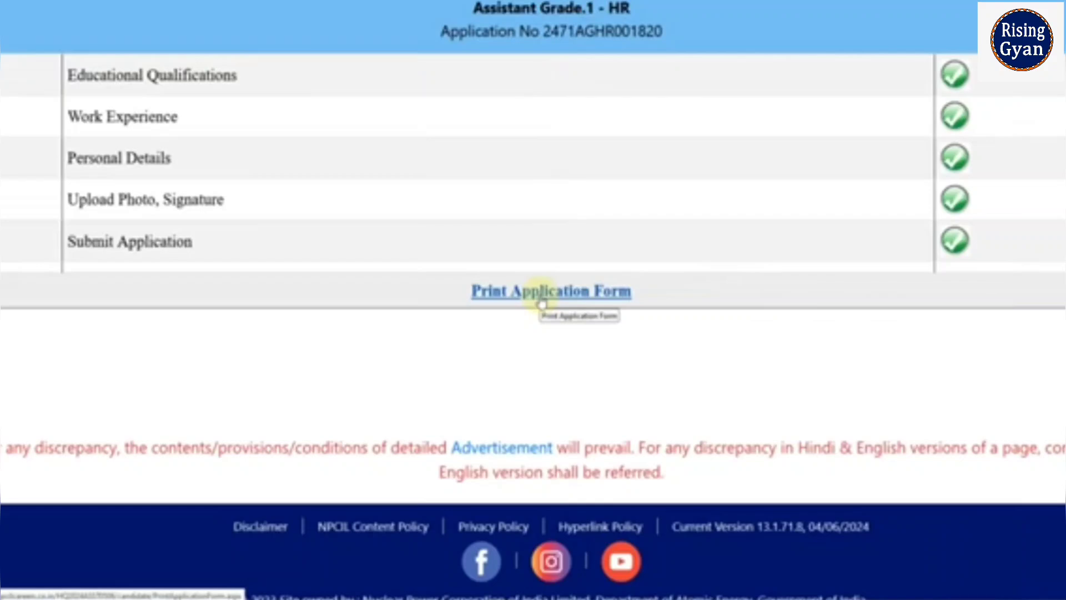
scroll(542, 304, up, 5)
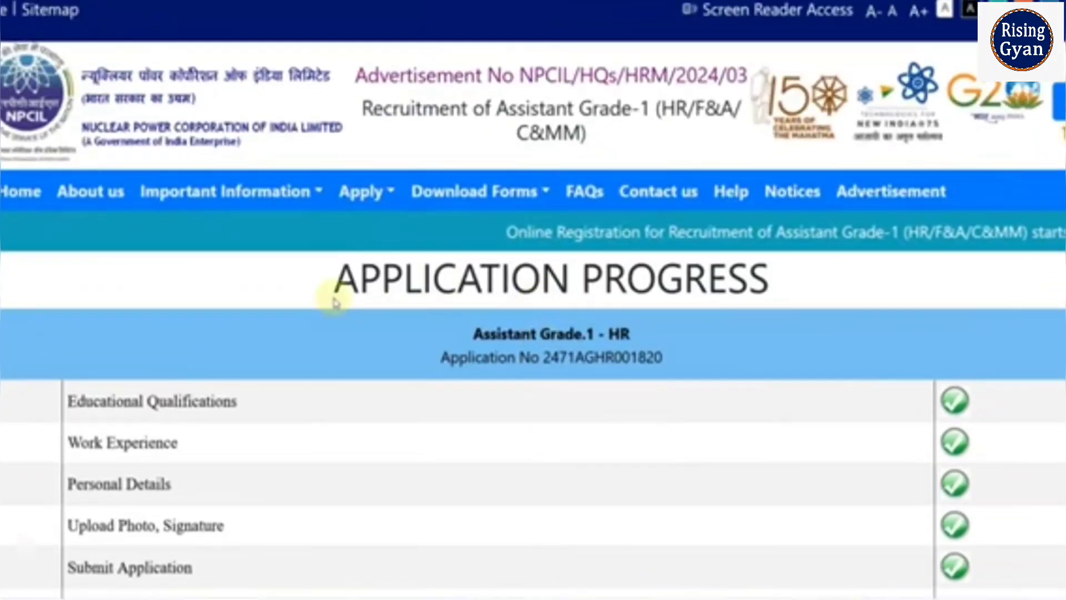